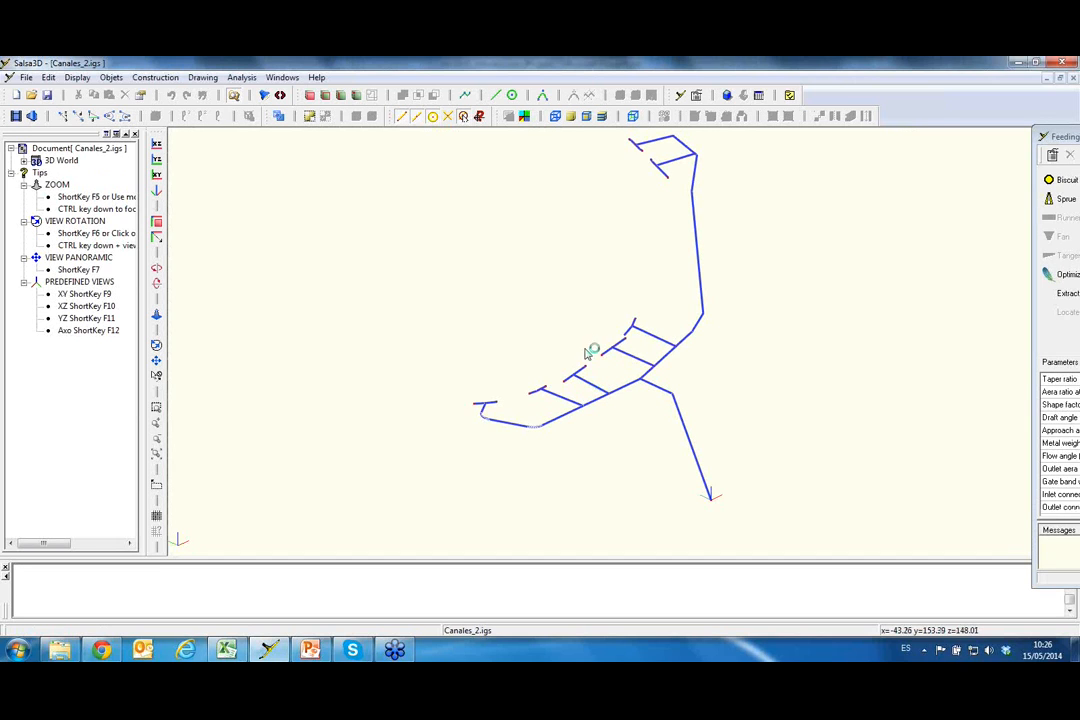
Move the Feeding system window fully into view beside the channel lines
middle_click_drag(587, 370, 649, 382)
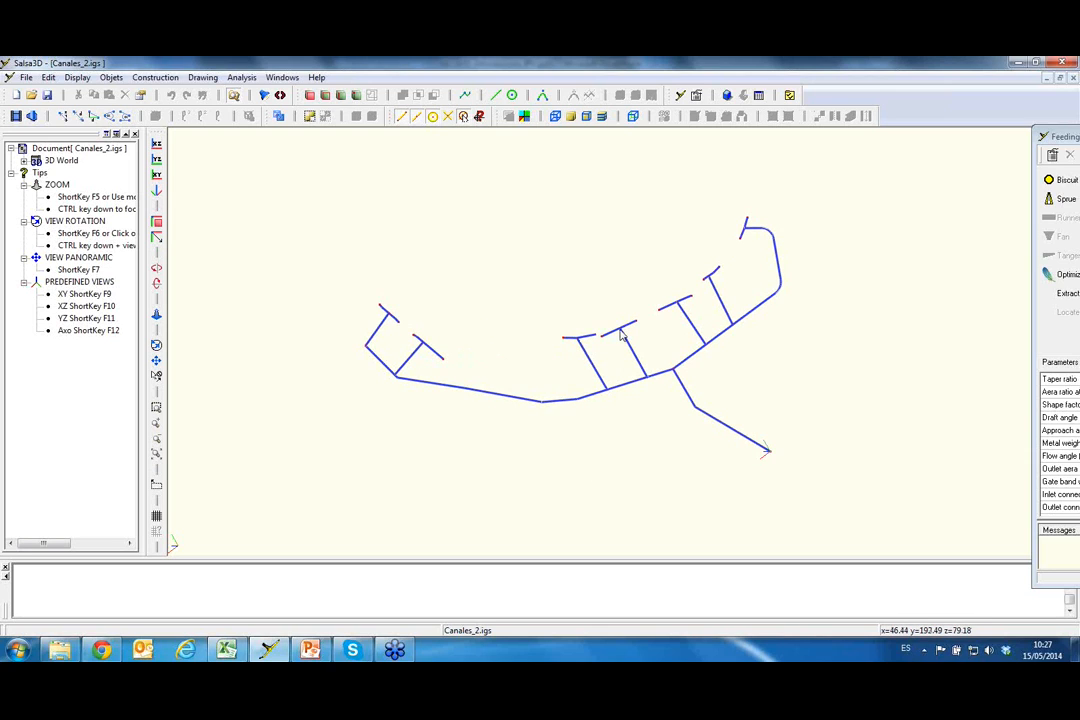
left_click_drag(1046, 137, 840, 131)
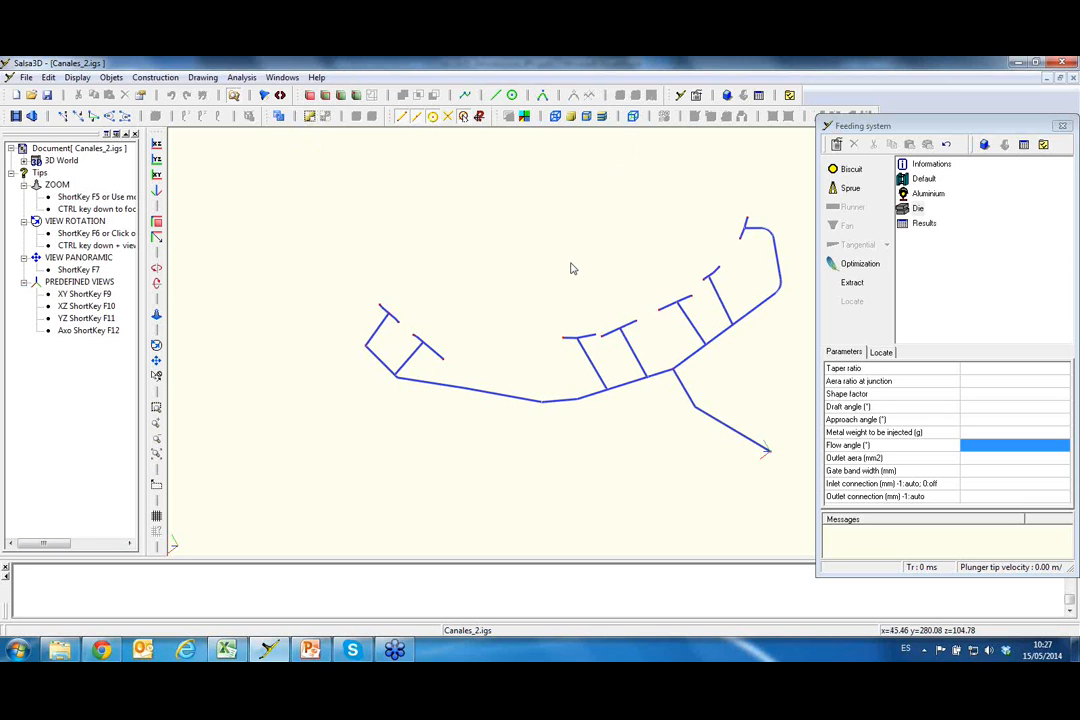
left_click_drag(878, 131, 868, 110)
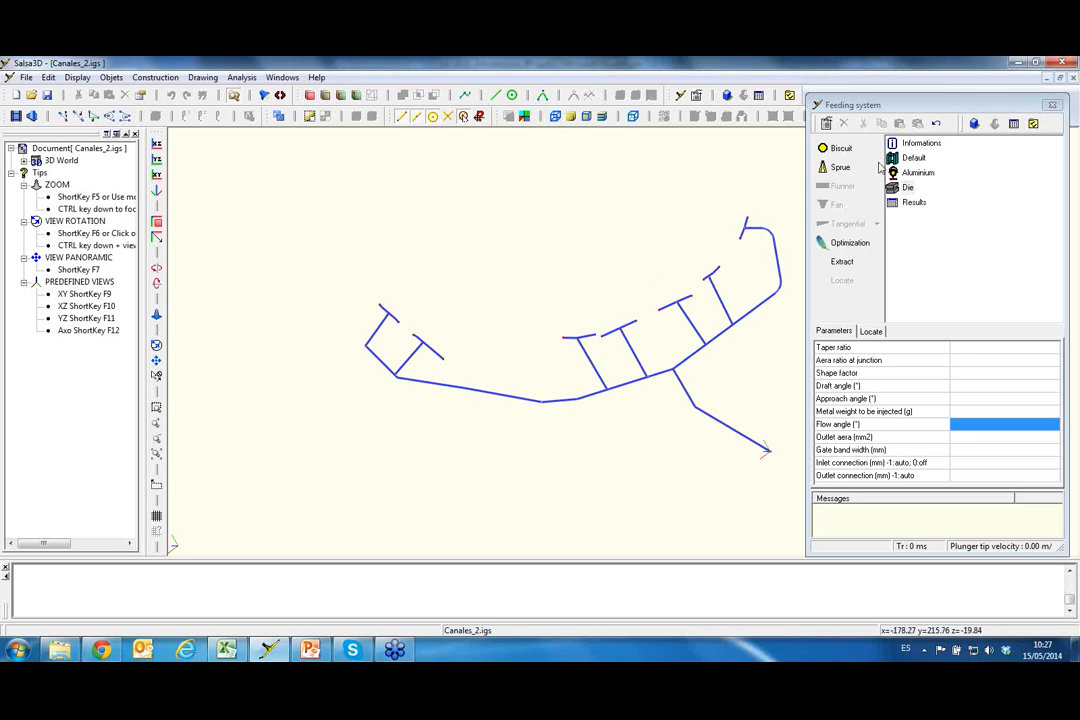
Browse the available machines and assign the Idra 1800 t - carter BV machine to the feeding system
left_click(912, 160)
double_click(912, 160)
left_click_drag(490, 240, 398, 164)
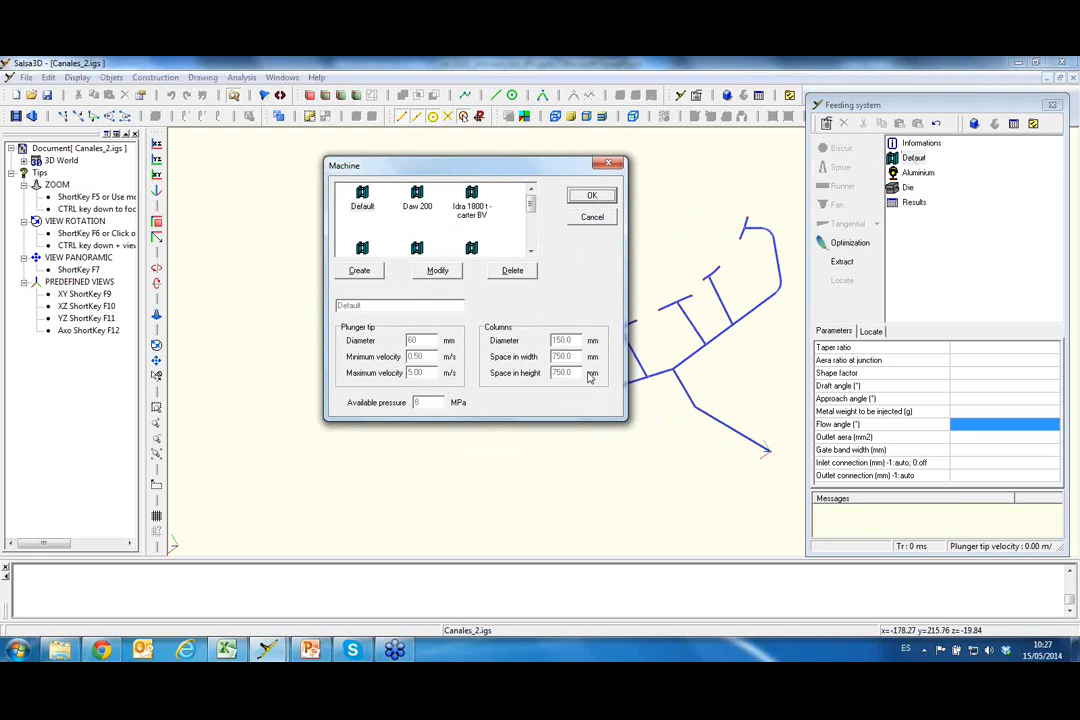
left_click(531, 251)
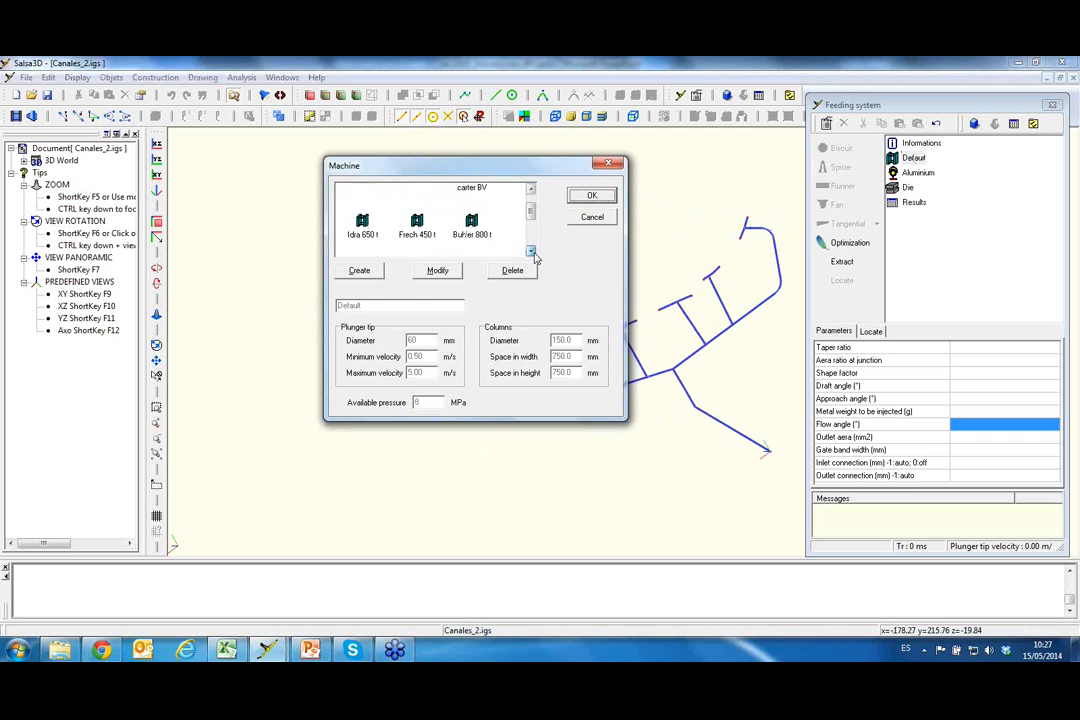
left_click(531, 251)
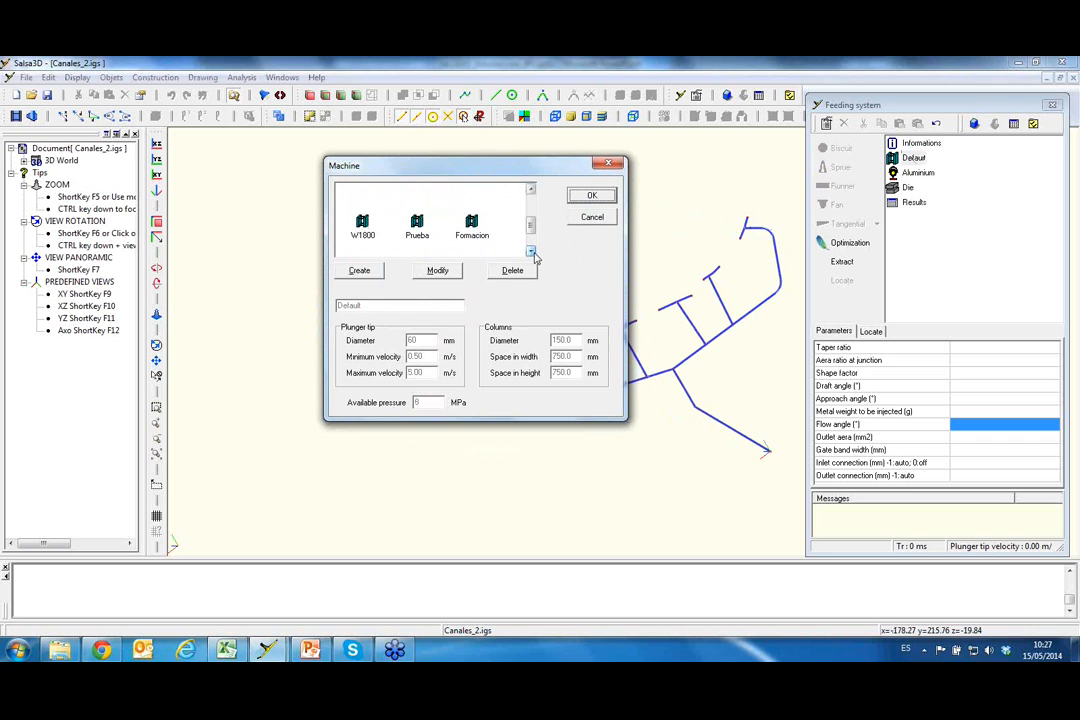
left_click(531, 251)
scroll(437, 226, "up", 5)
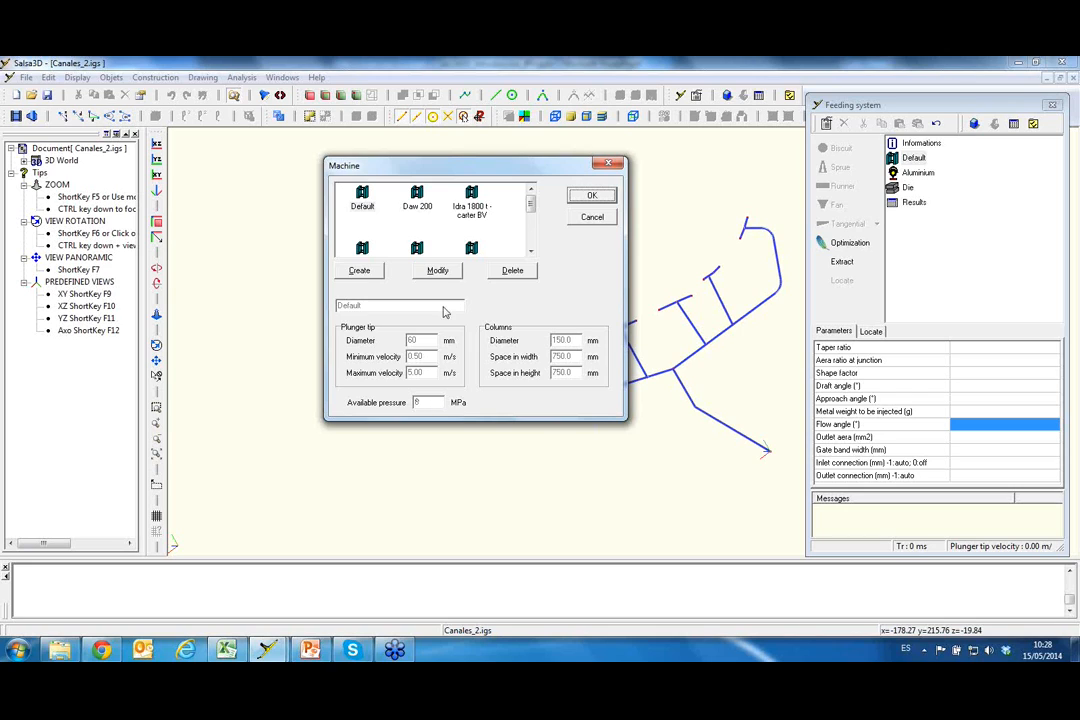
left_click(474, 207)
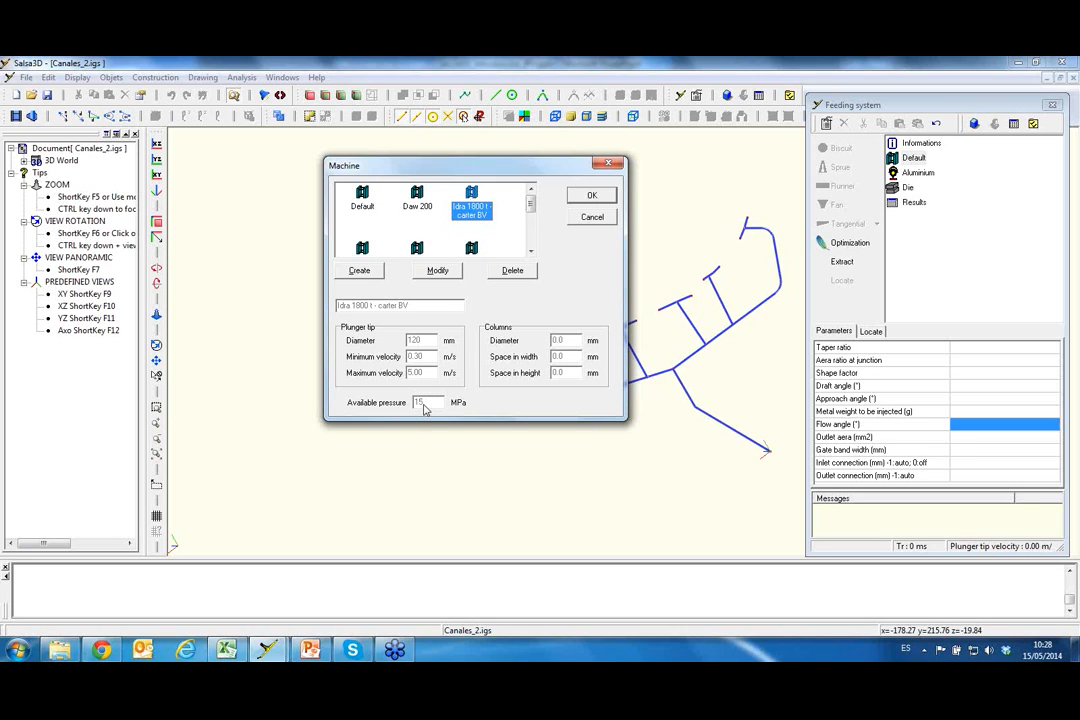
left_click(591, 196)
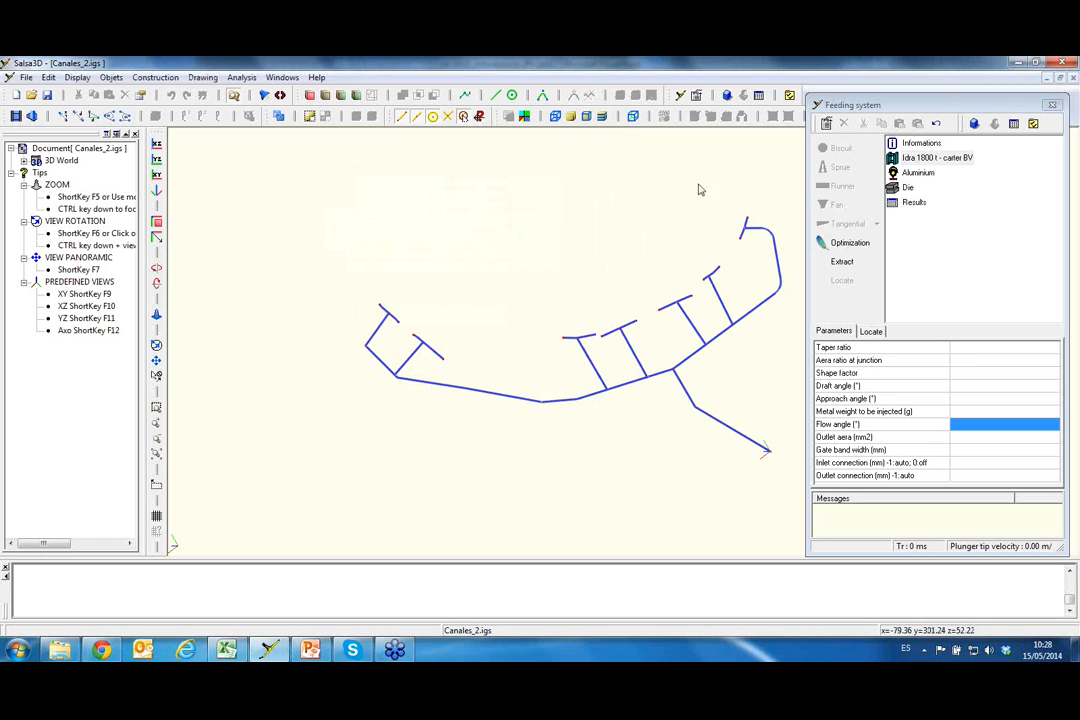
Set the feeding system's alloy to Aluminium
double_click(916, 174)
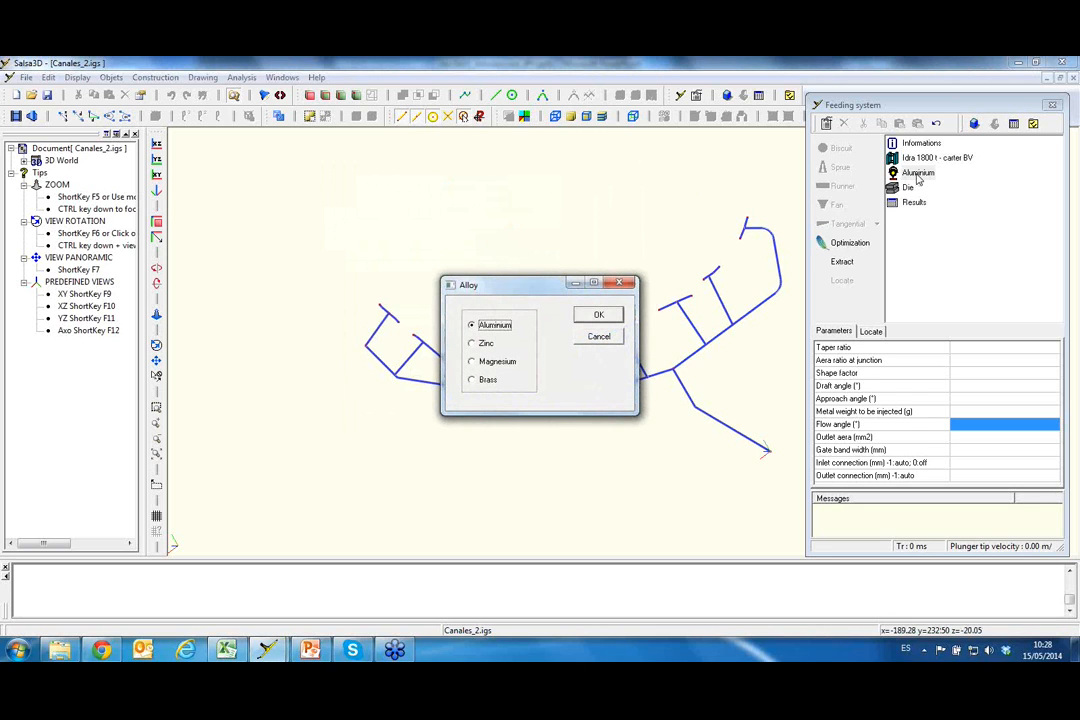
left_click(480, 343)
left_click(474, 327)
left_click(598, 315)
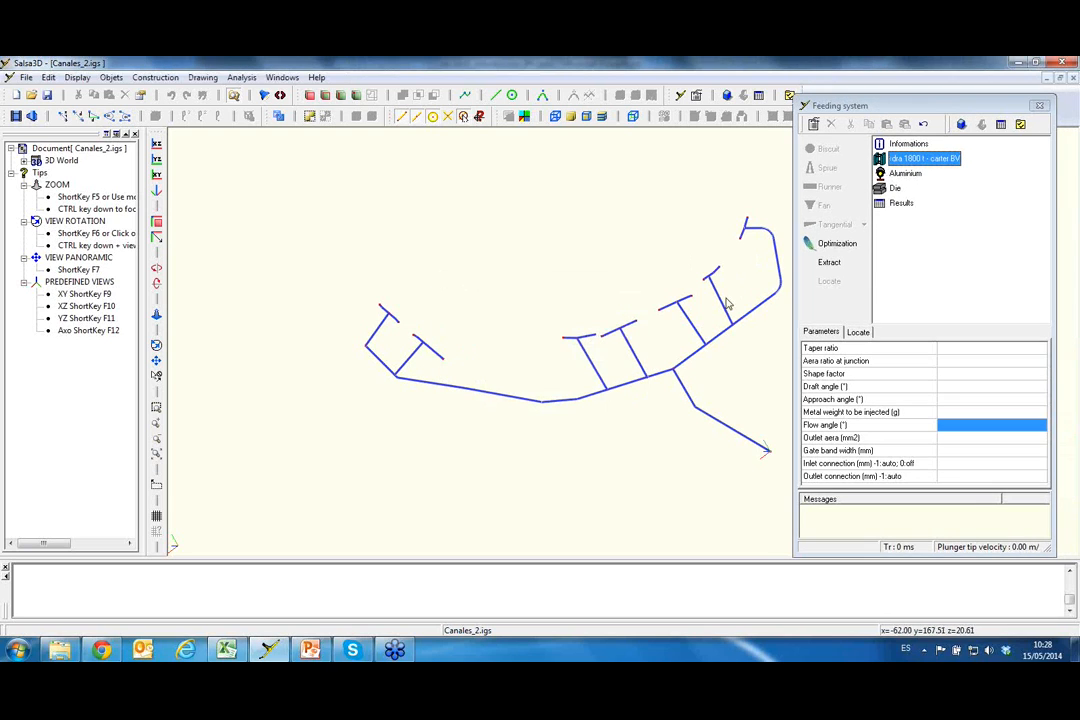
Clear the line selection and add a biscuit to the die at the inlet end of the channel lines
left_click_drag(700, 313, 665, 313, "ctrl")
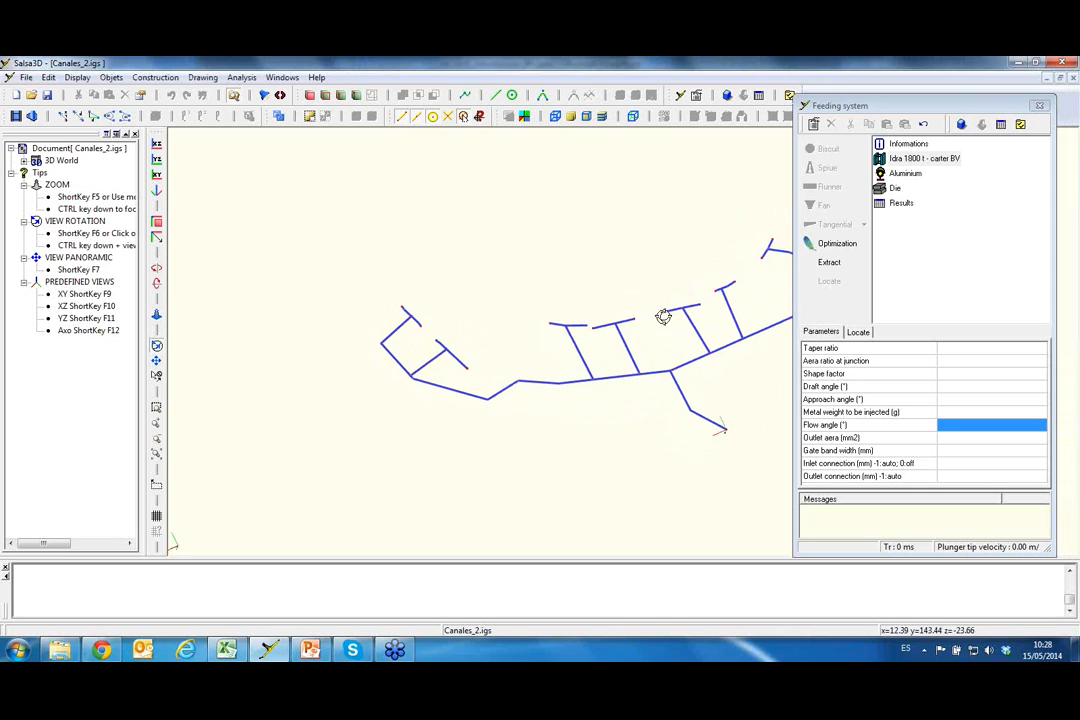
middle_click_drag(660, 343, 652, 362)
left_click(570, 397)
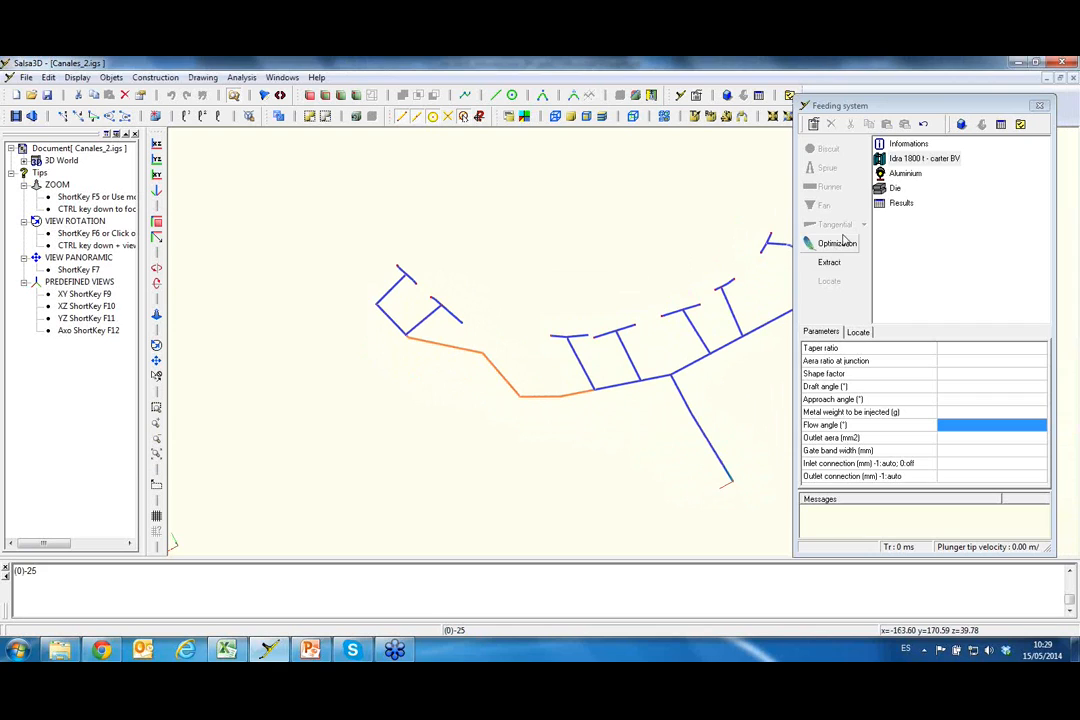
left_click(923, 125)
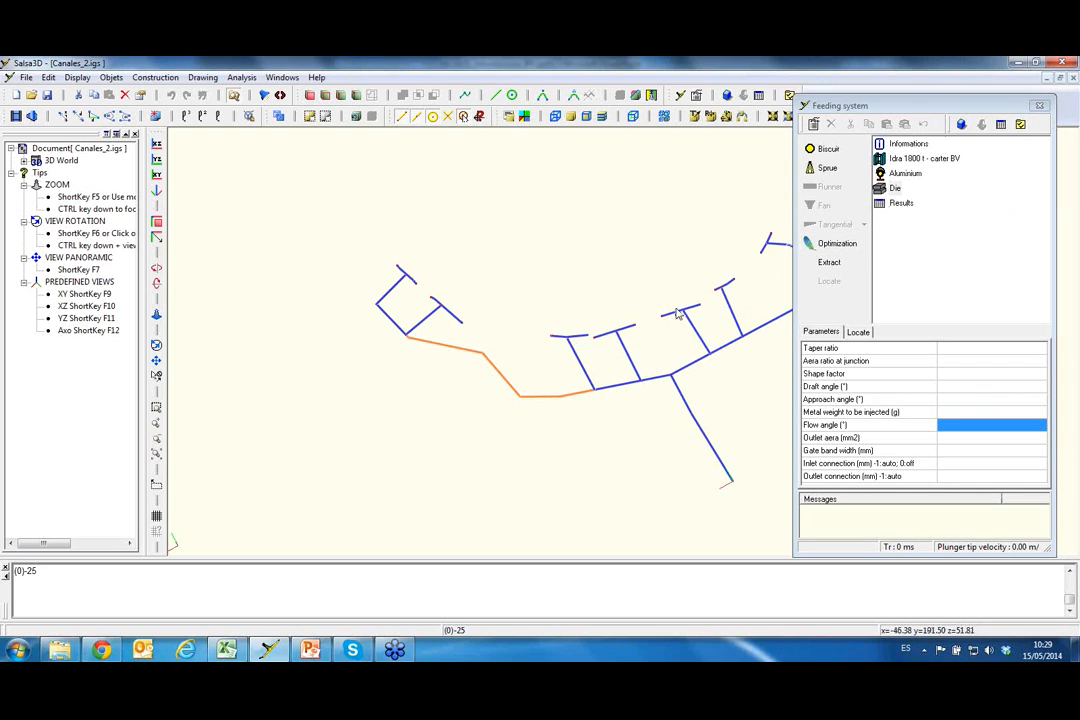
left_click(572, 299)
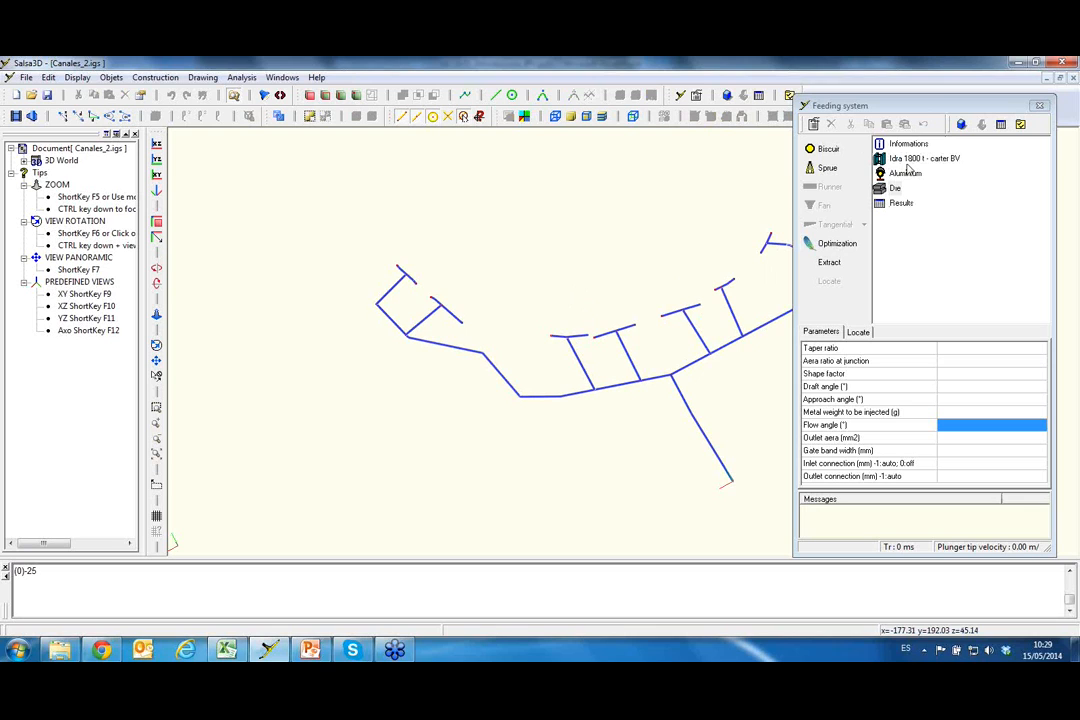
left_click(825, 149)
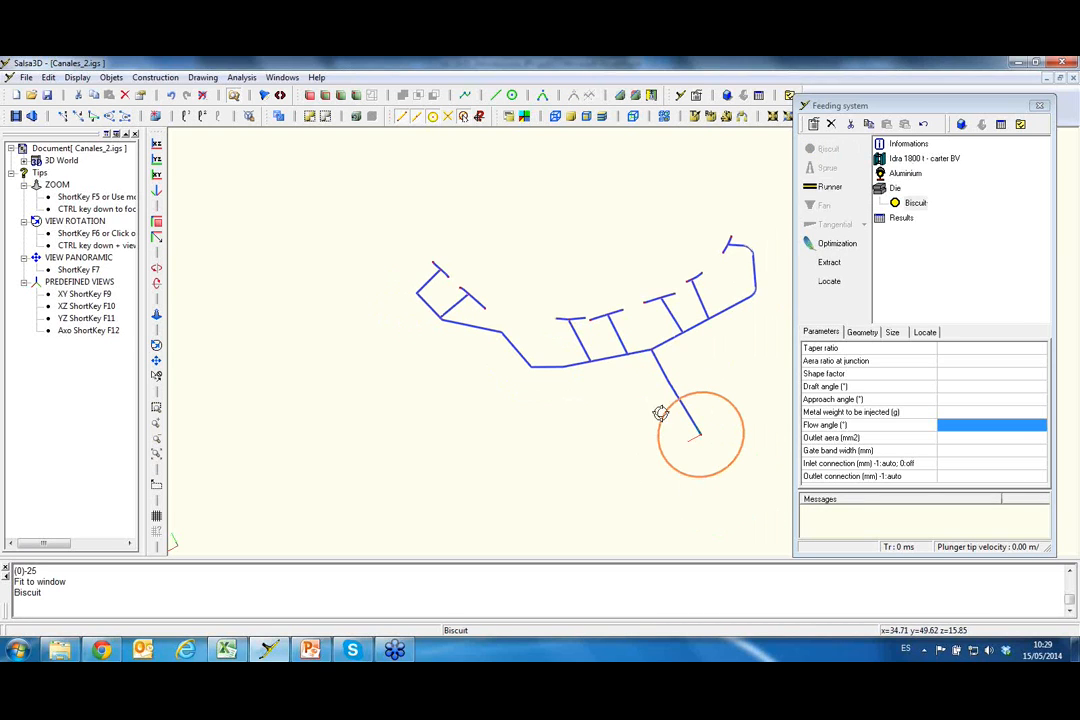
Select all main and branch channel lines, leaving out the short gate lines at the branch ends, and locate them as runner lines
middle_click_drag(663, 396, 716, 381)
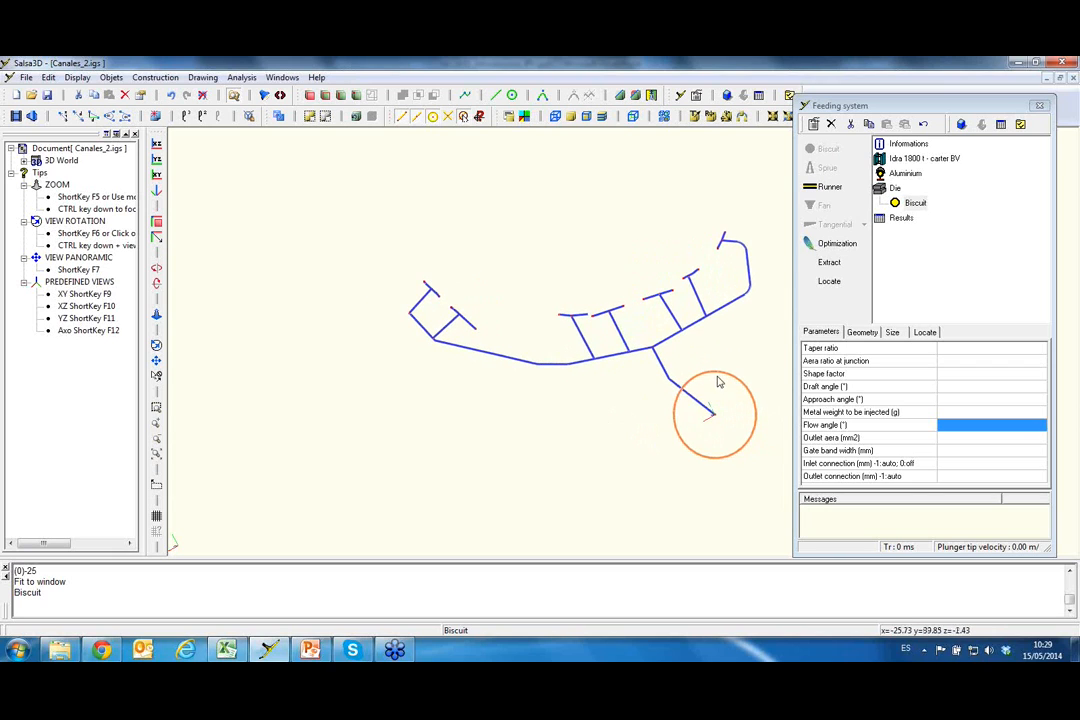
middle_click_drag(745, 437, 686, 418)
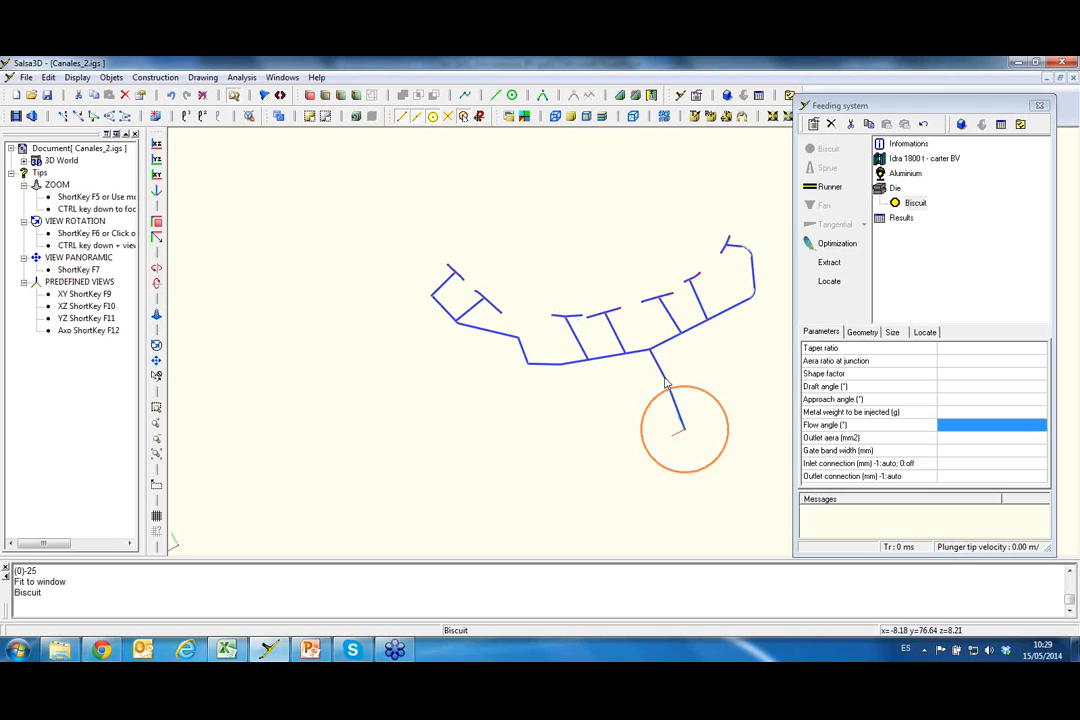
left_click(665, 381)
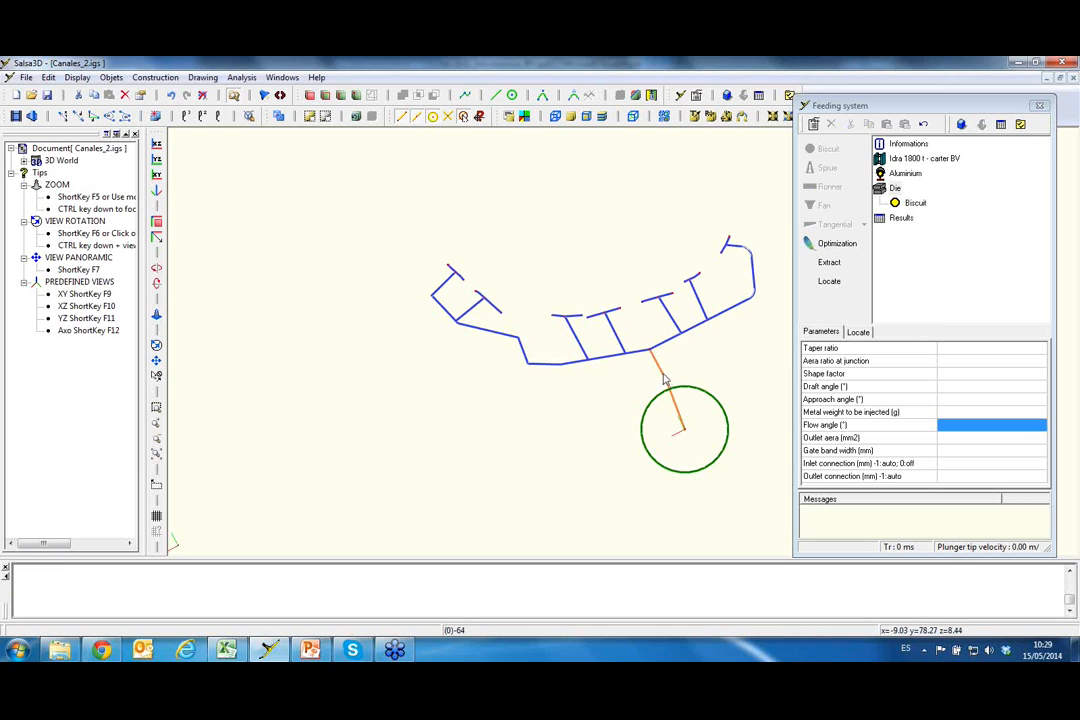
left_click(628, 354, "ctrl")
left_click(598, 360, "ctrl")
left_click(522, 354, "ctrl")
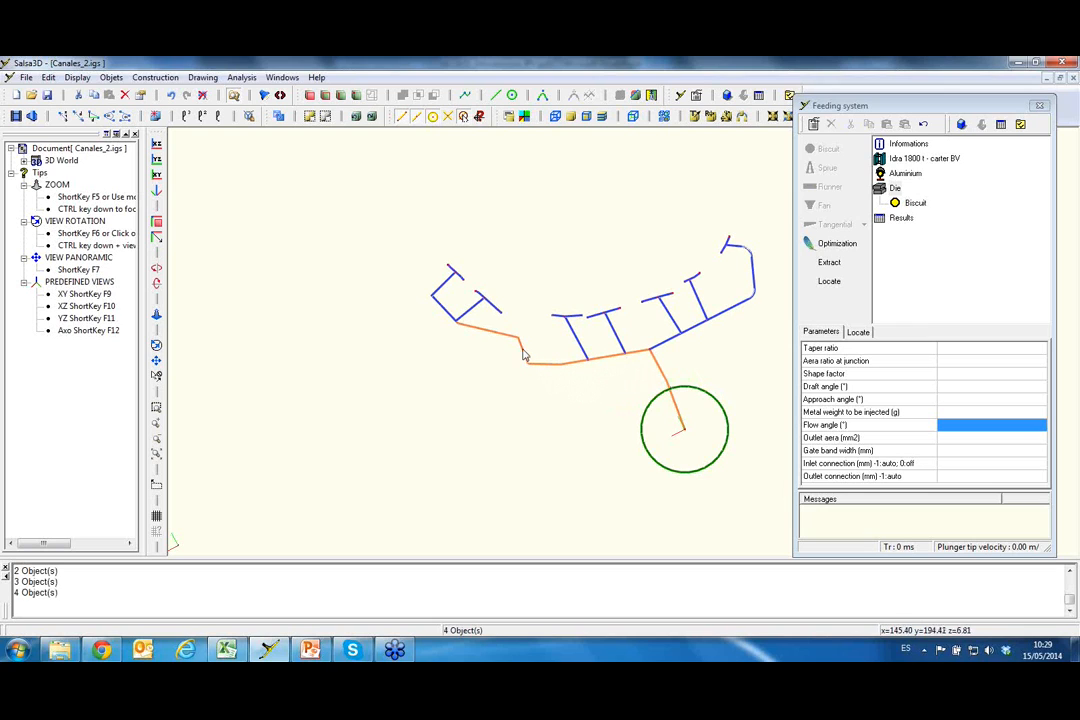
left_click(473, 307, "ctrl")
left_click(447, 307, "ctrl")
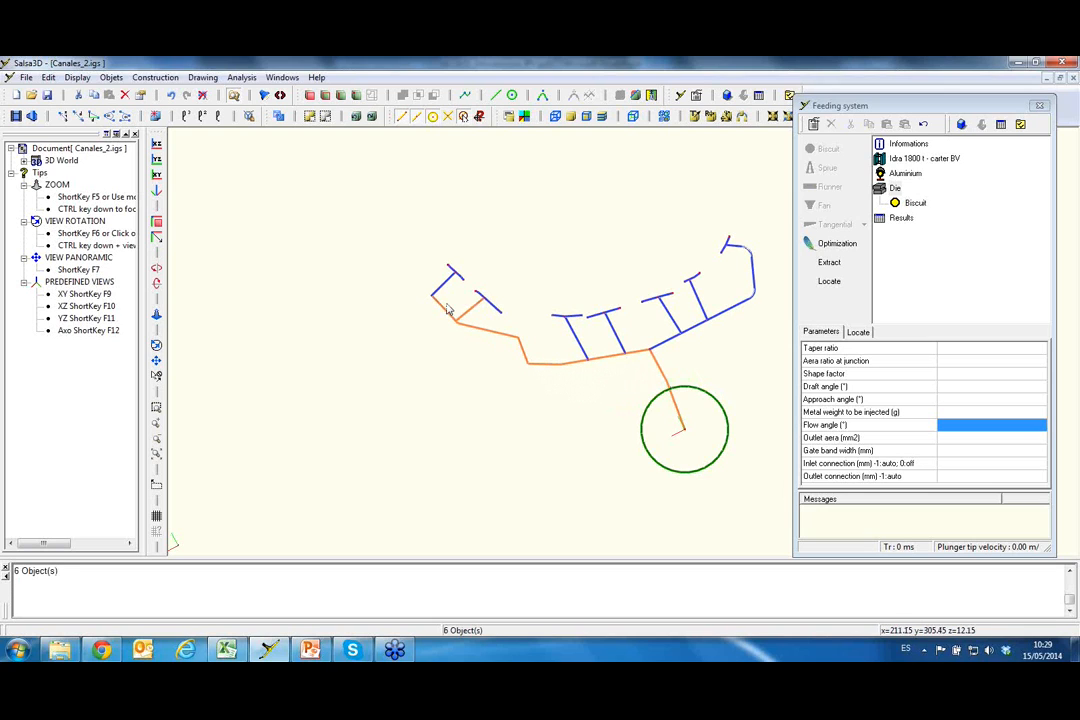
left_click(441, 287, "ctrl")
left_click(579, 343, "ctrl")
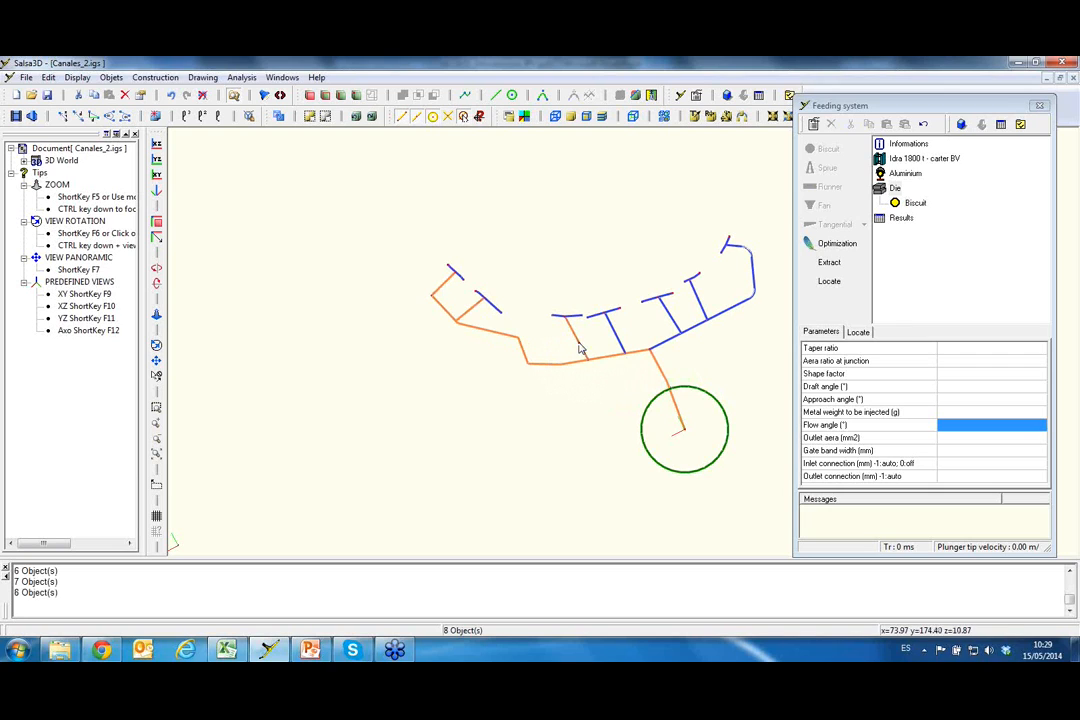
left_click(613, 336, "ctrl")
left_click(652, 348, "ctrl")
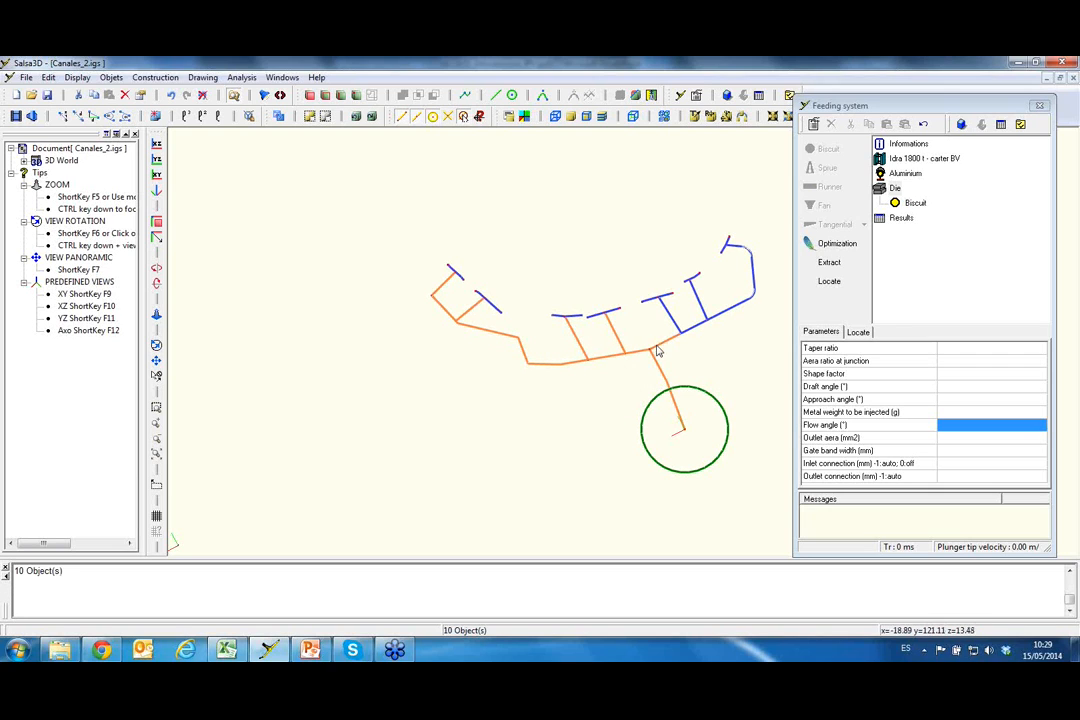
left_click(675, 323, "ctrl")
left_click(691, 328, "ctrl")
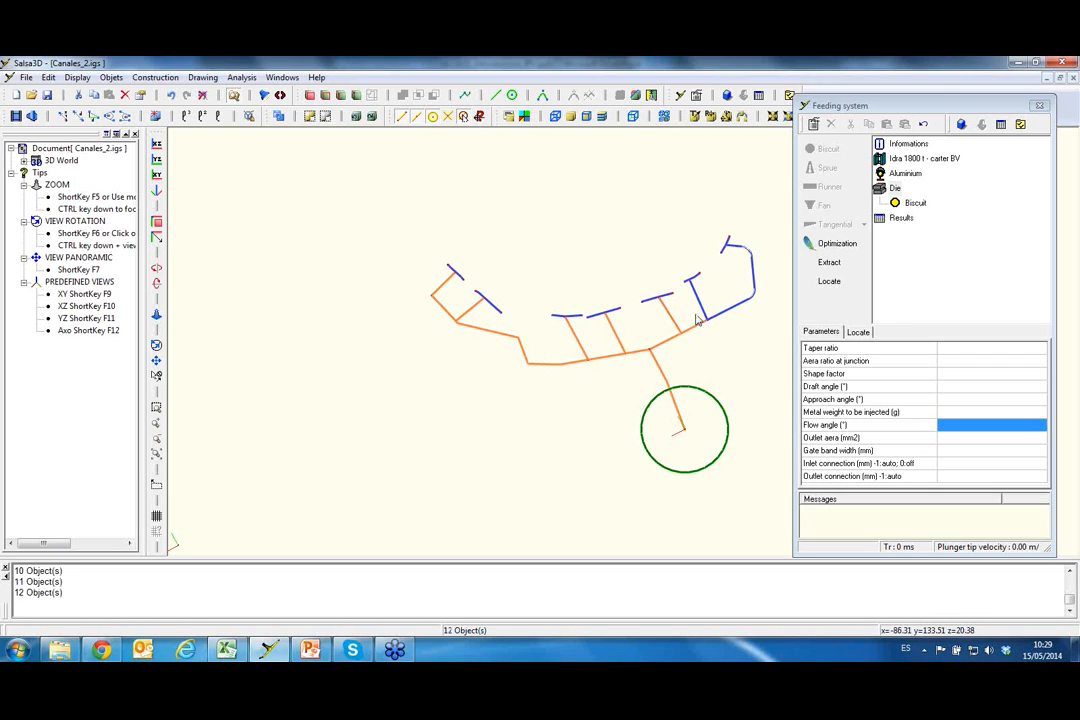
left_click(718, 316, "ctrl")
left_click(724, 313, "ctrl")
mouse_move(660, 349)
middle_mouse_down()
mouse_move(658, 330)
mouse_move(647, 334)
middle_mouse_up()
middle_click_drag(670, 340, 698, 244)
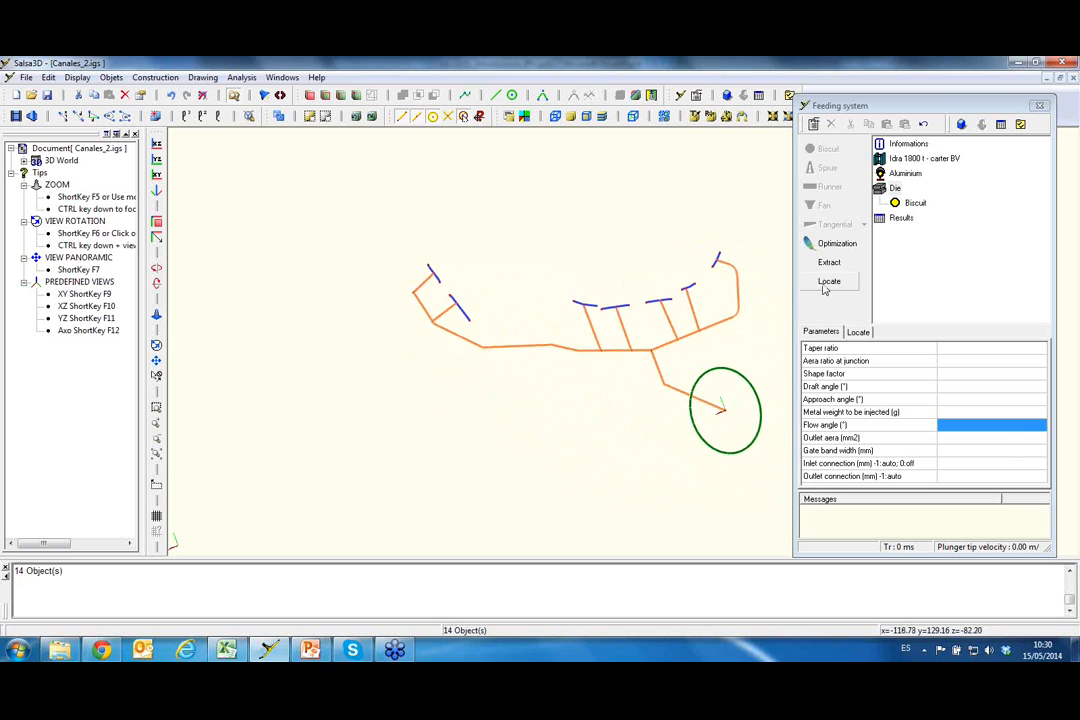
left_click(829, 281)
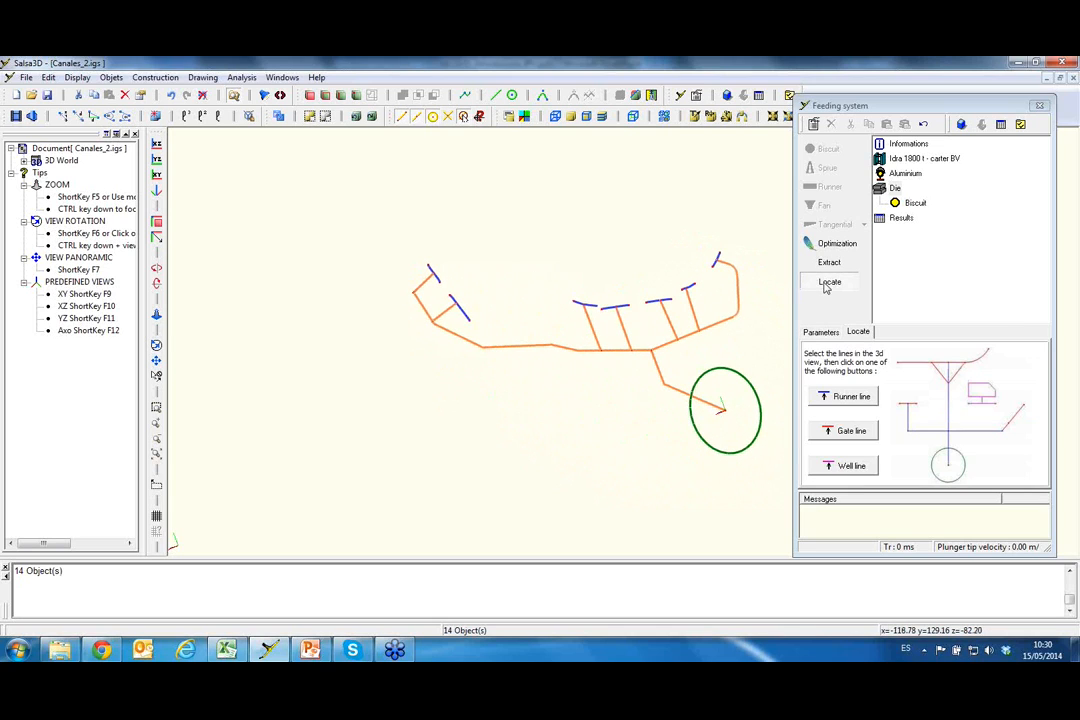
left_click(840, 397)
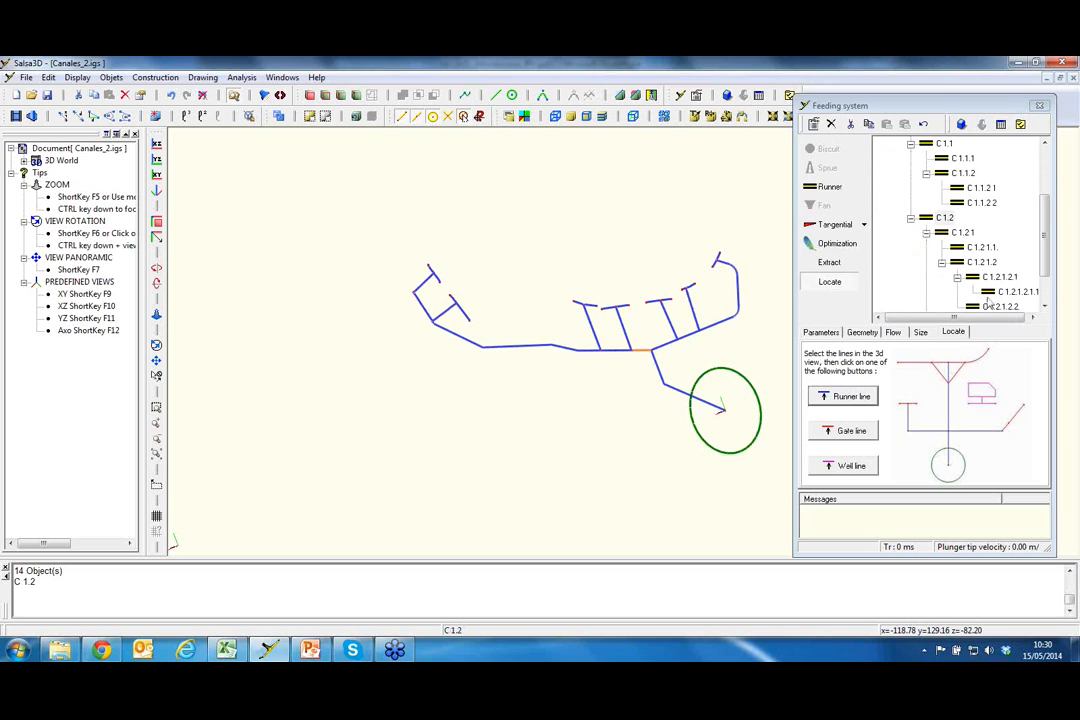
Examine where the biscuit and runners C 1, C 1.1, C 1.2, C 1.1.1 and C 1.1.2 lie in the 3D model
scroll(997, 236, "up", 3)
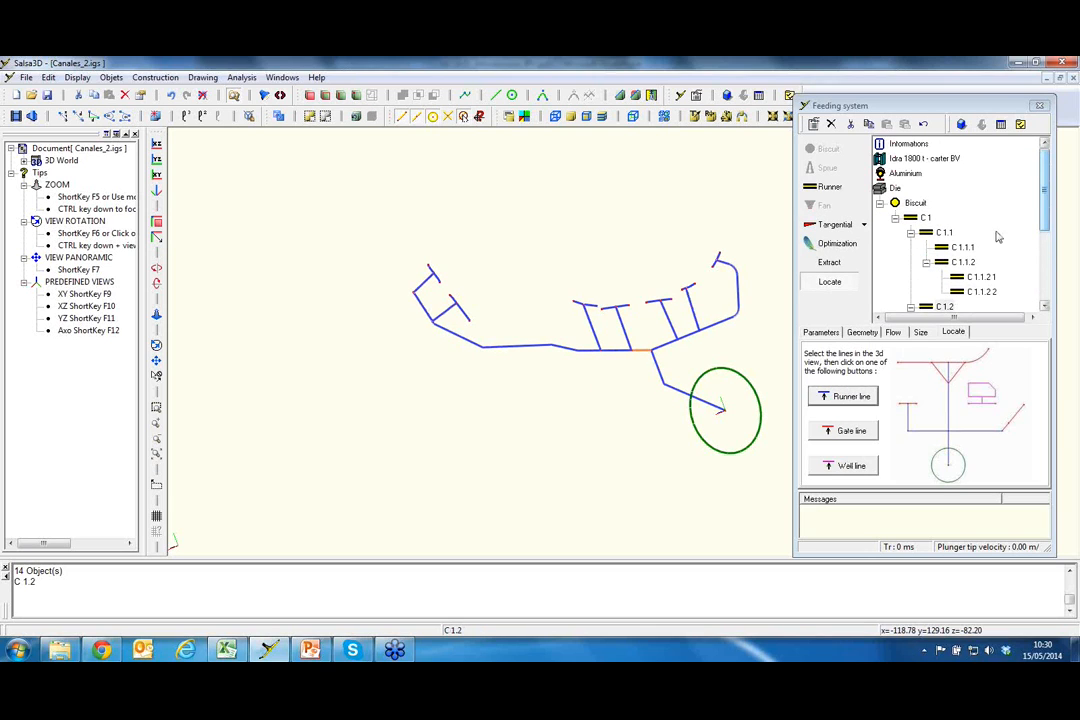
left_click(915, 203)
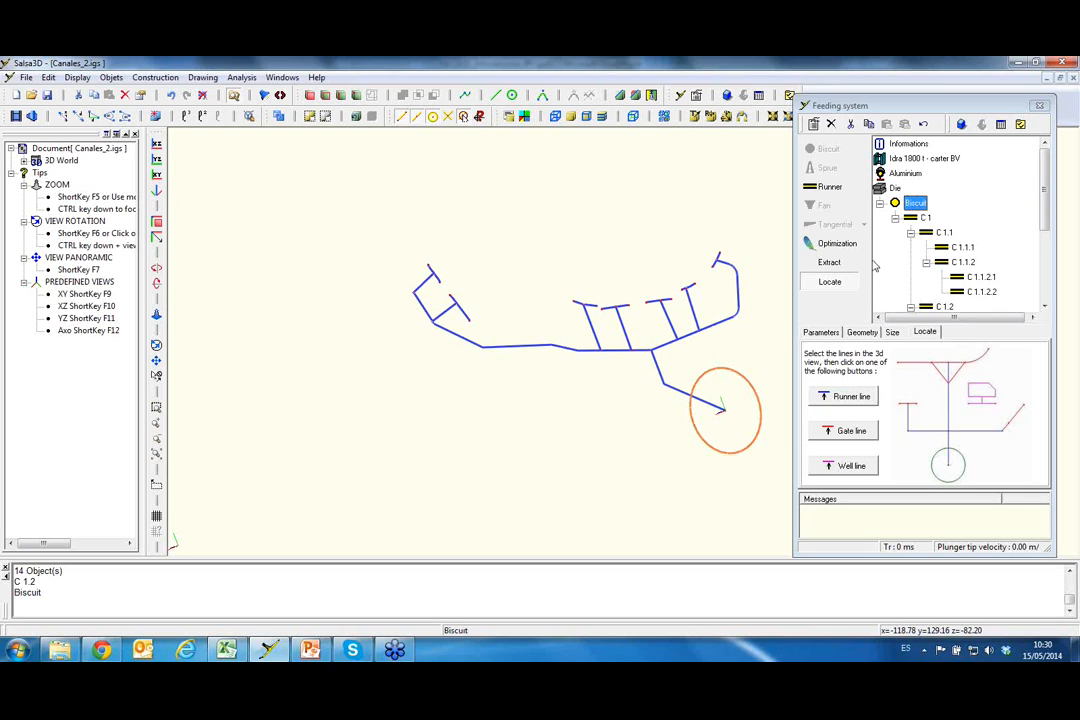
left_click(926, 219)
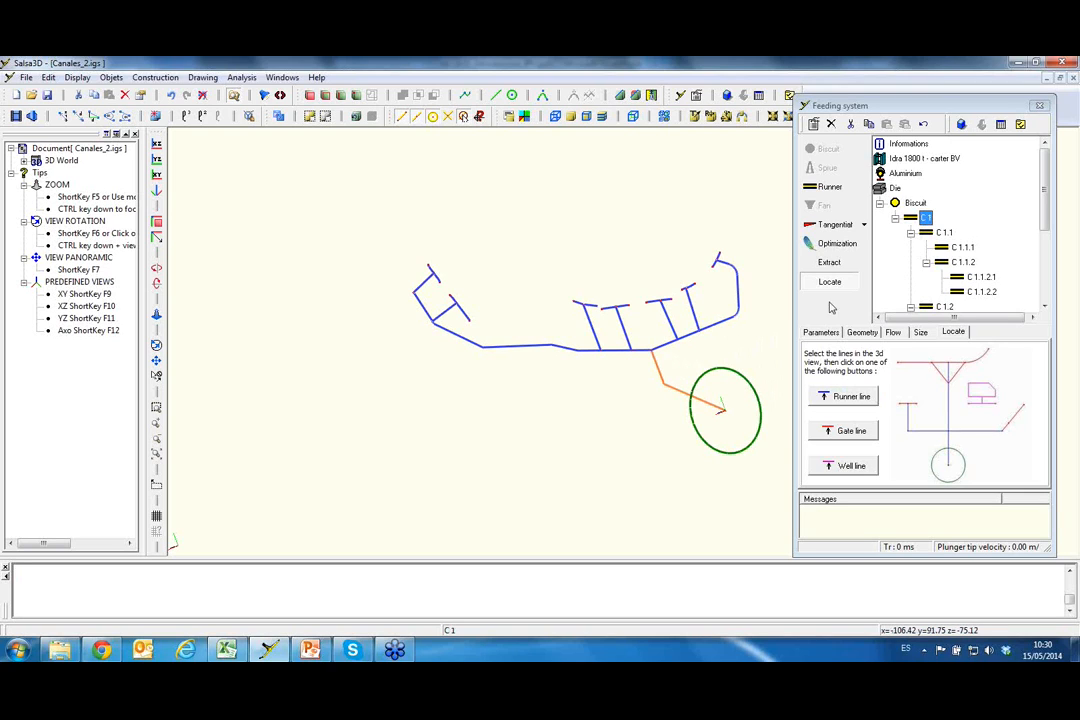
left_click(944, 232)
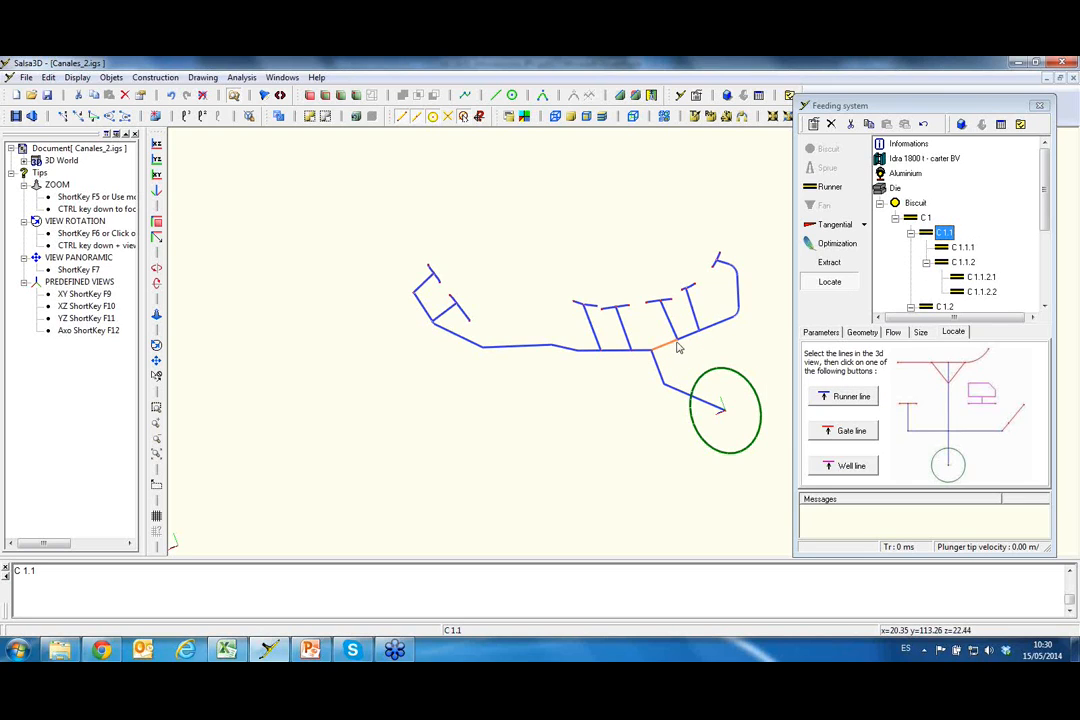
left_click(944, 306)
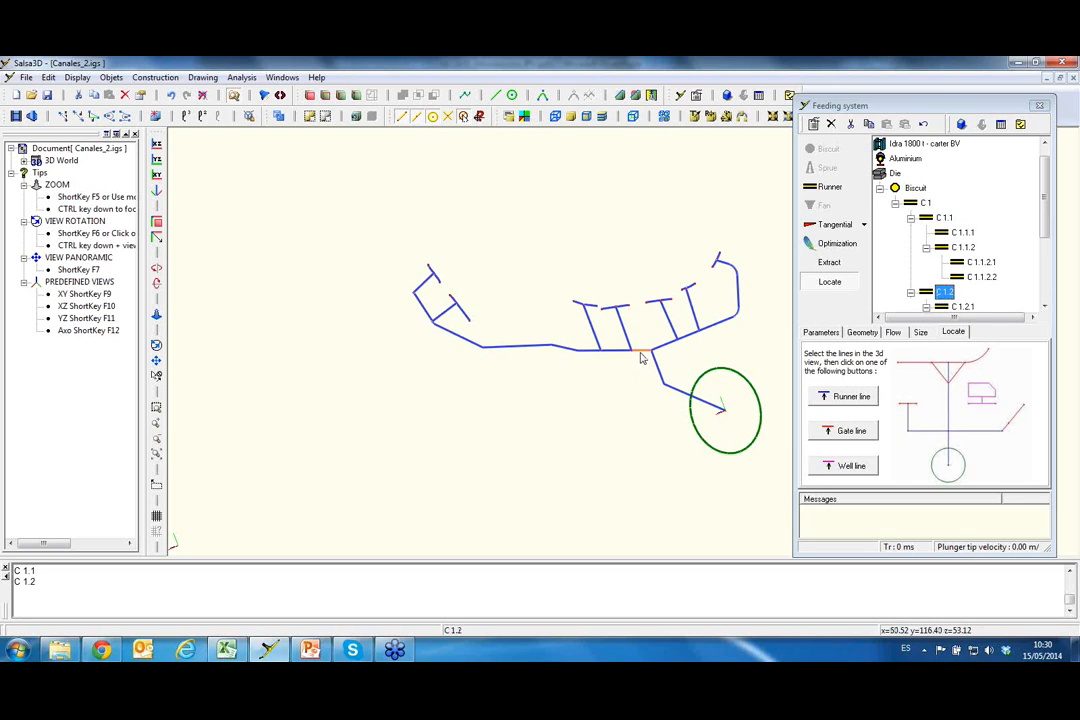
left_click(945, 218)
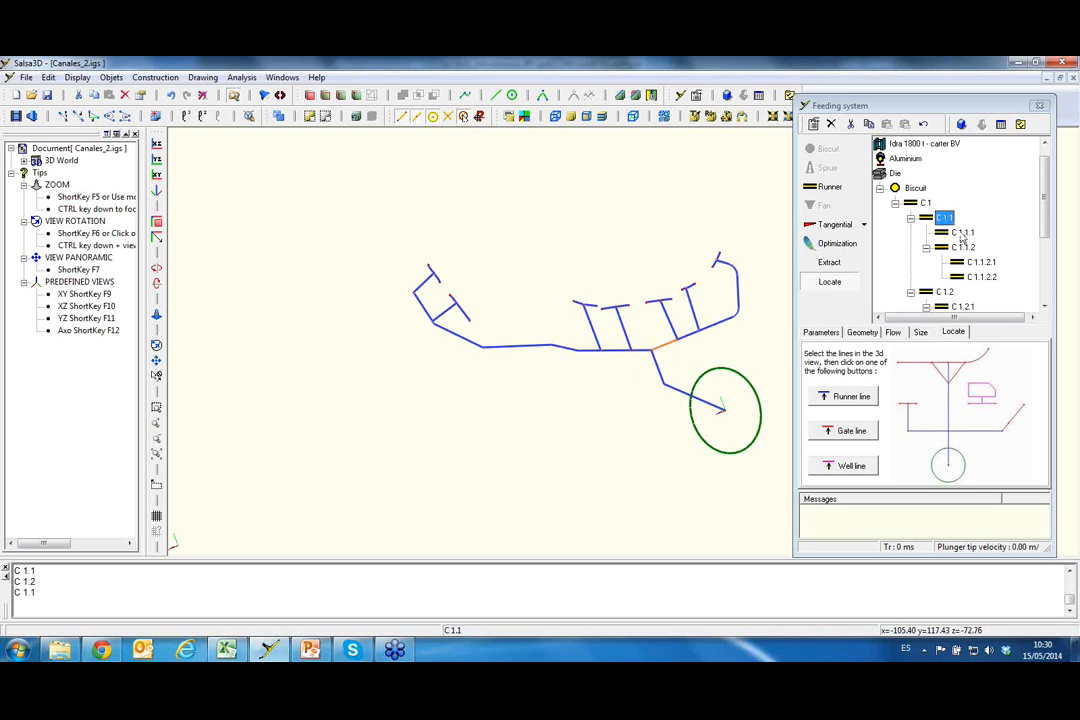
left_click(962, 233)
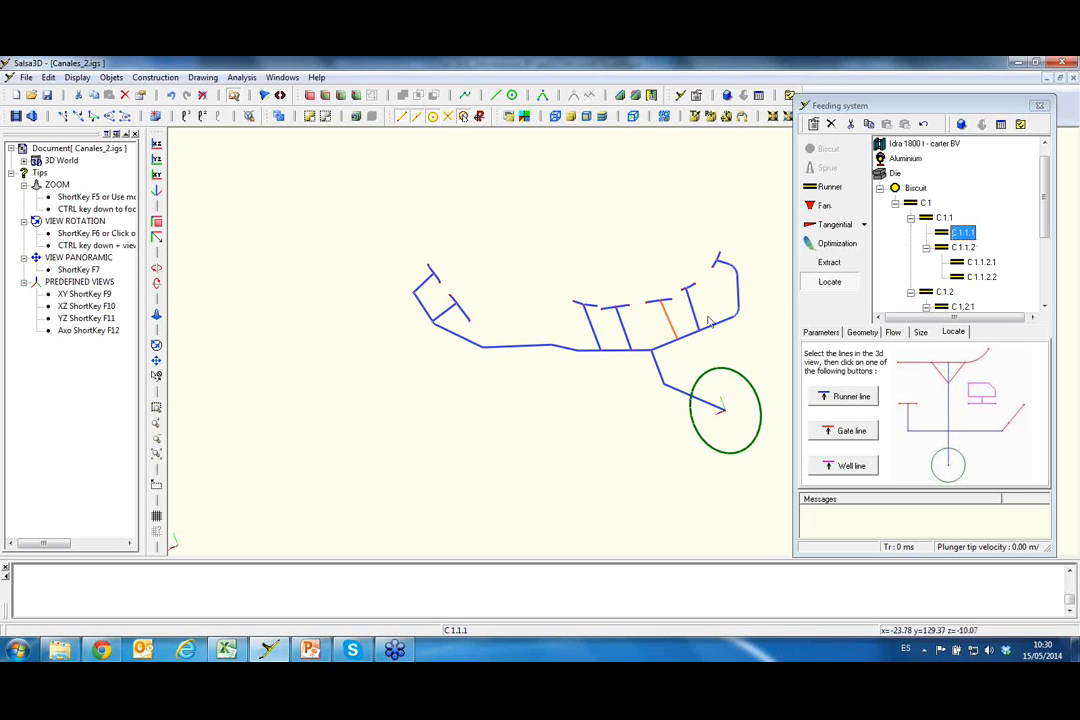
left_click(963, 247)
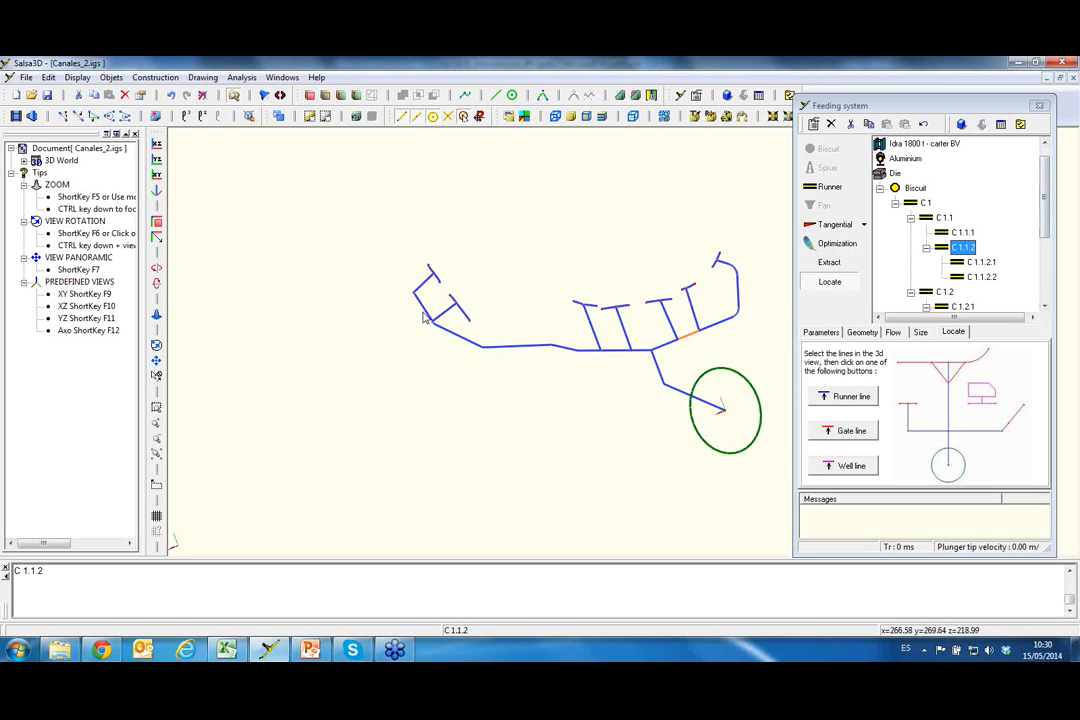
Select the seven short lines at the branch ends and locate them as gate lines
left_click(434, 278)
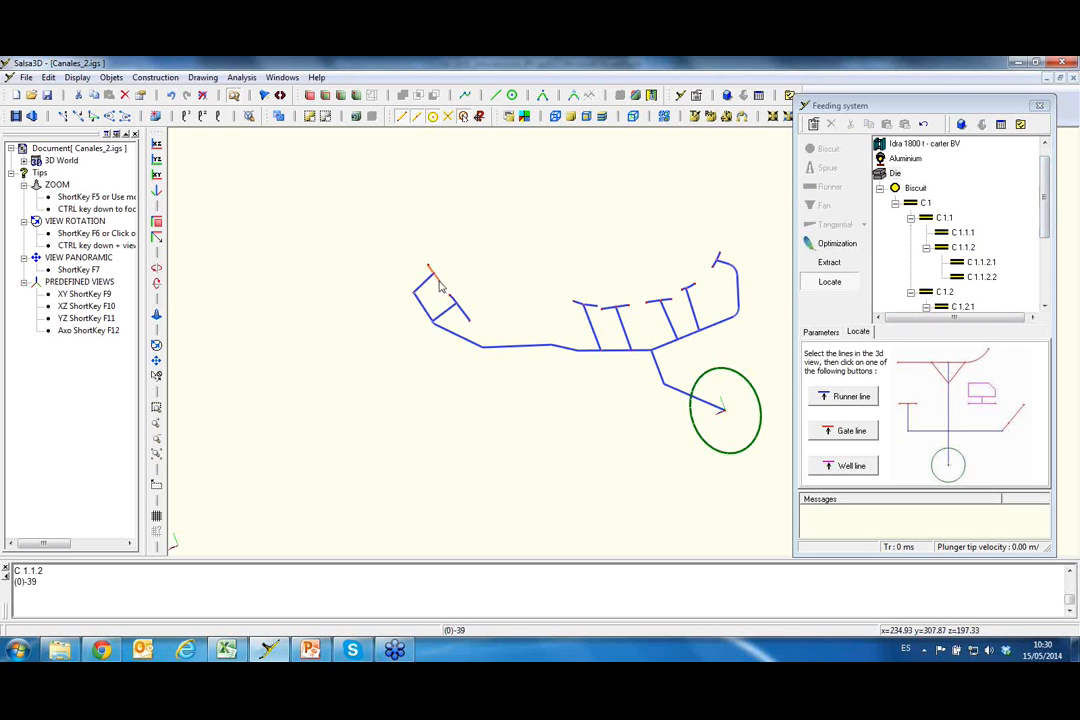
left_click(461, 311)
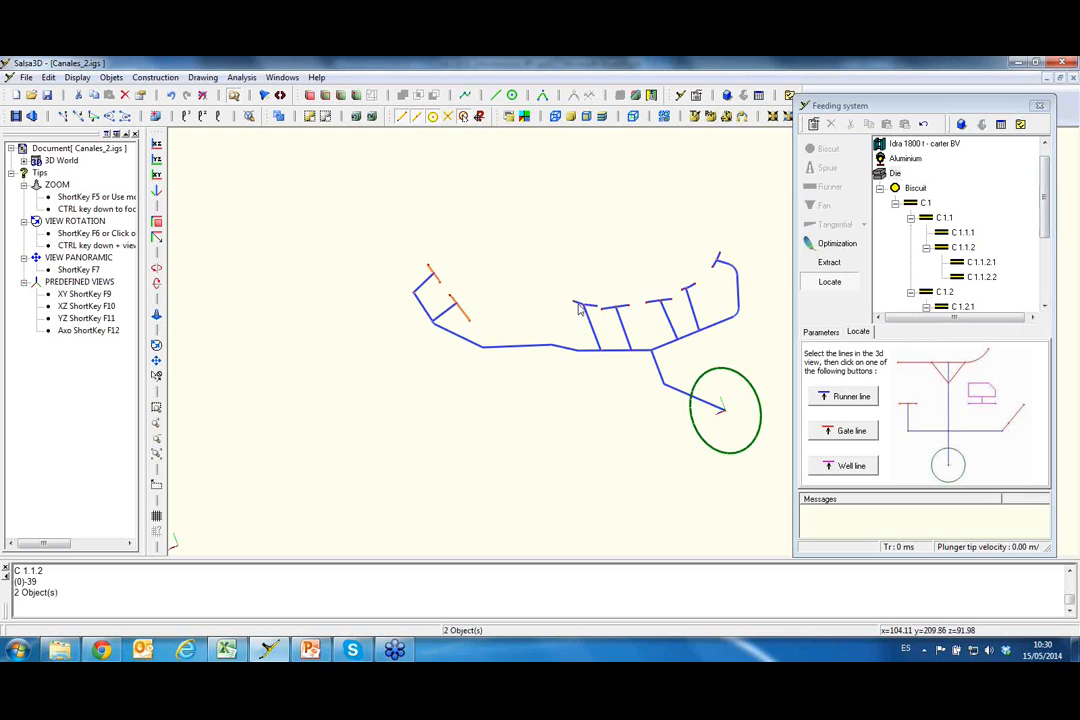
left_click(585, 304)
left_click(614, 309)
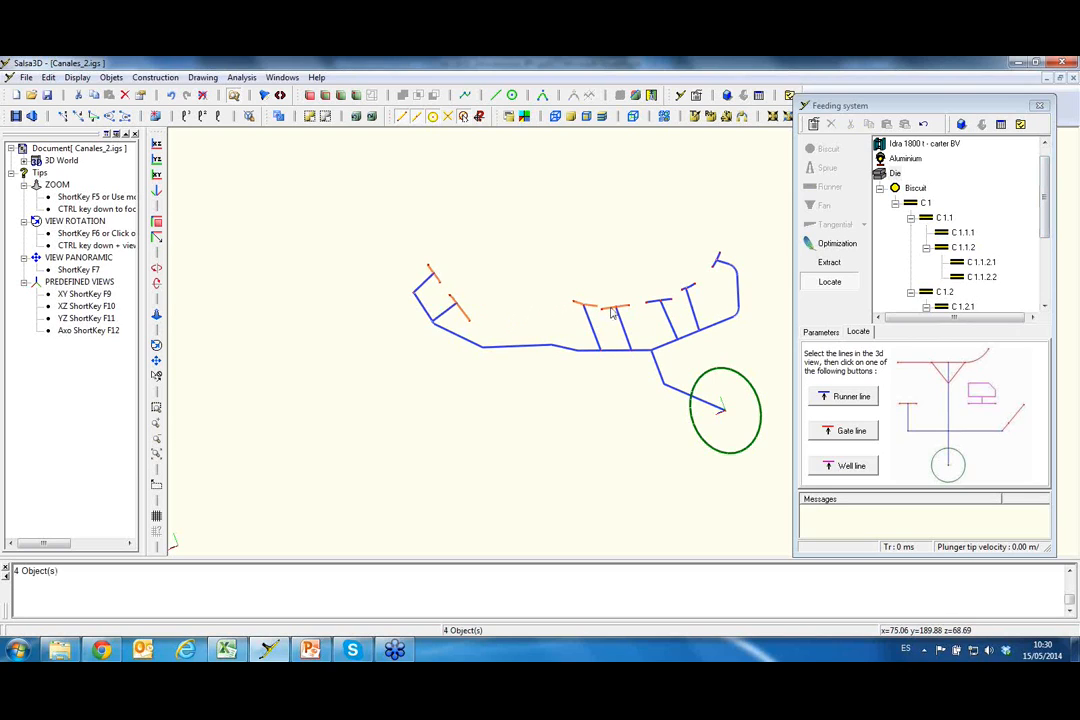
left_click(656, 302)
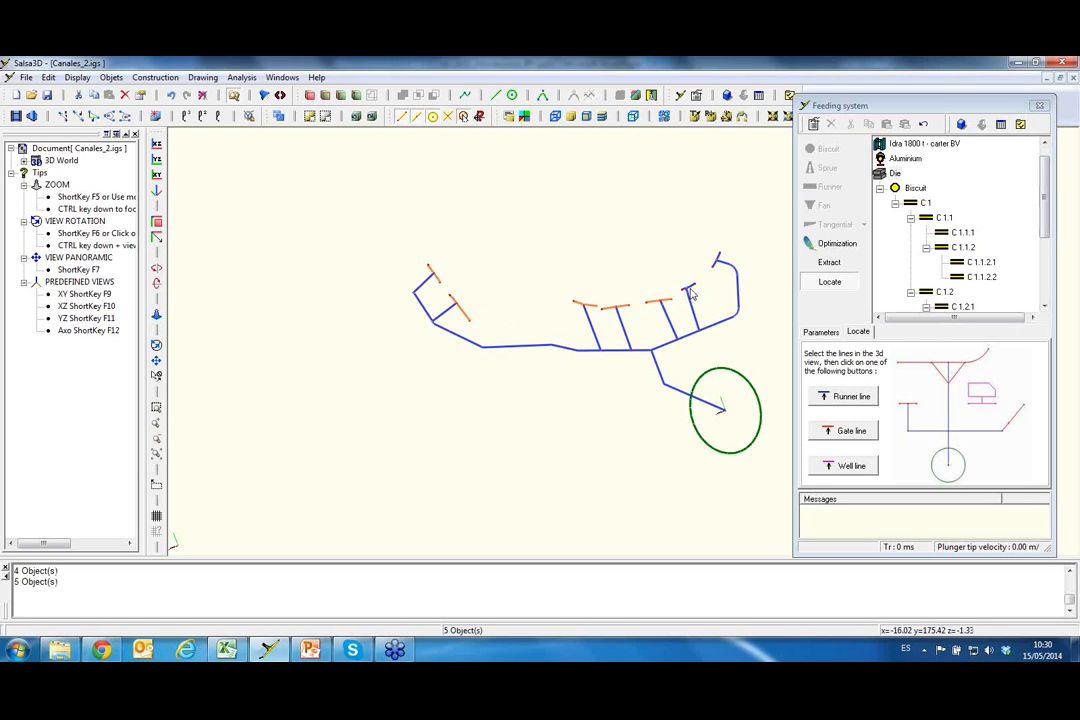
left_click(689, 289)
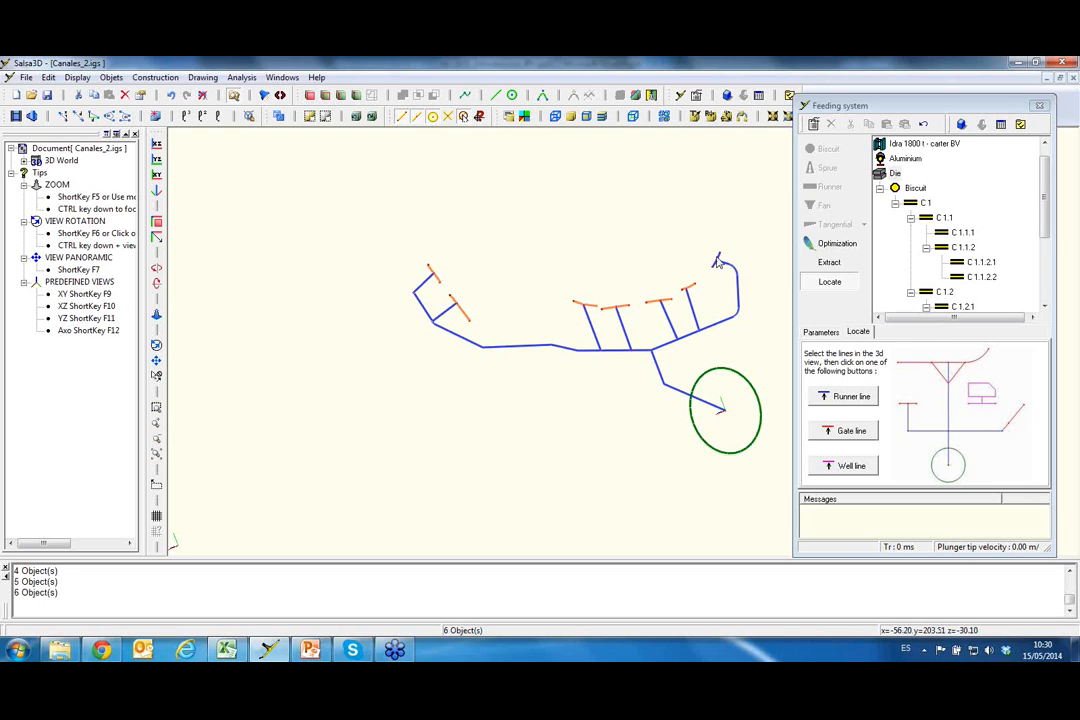
left_click(717, 262)
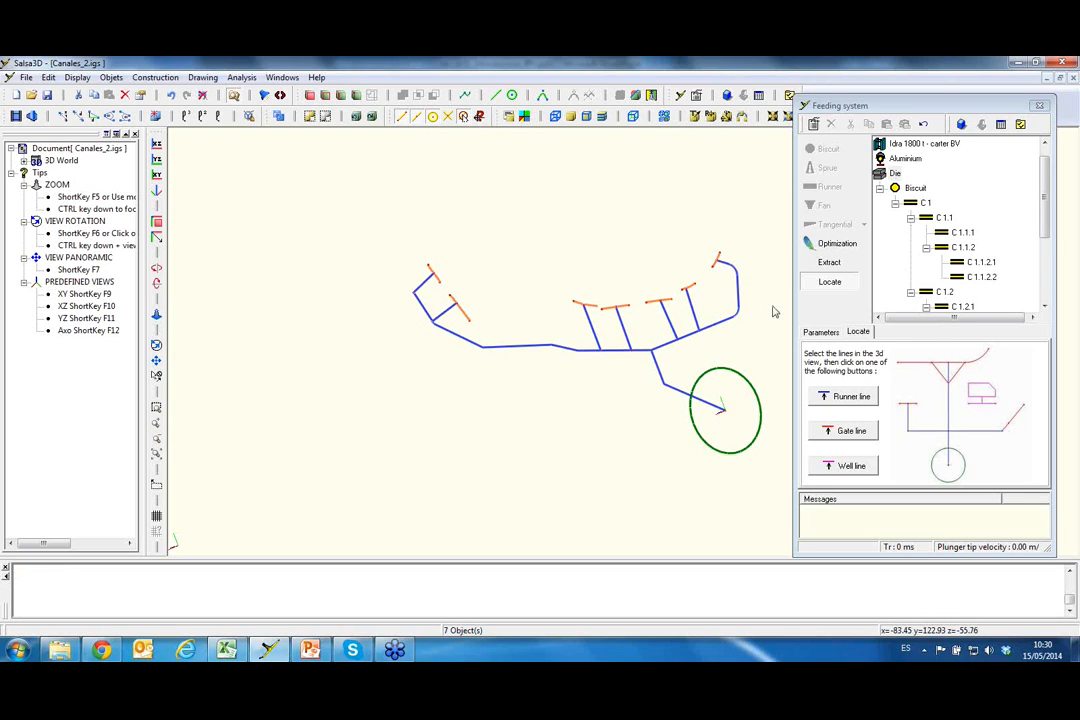
left_click(849, 432)
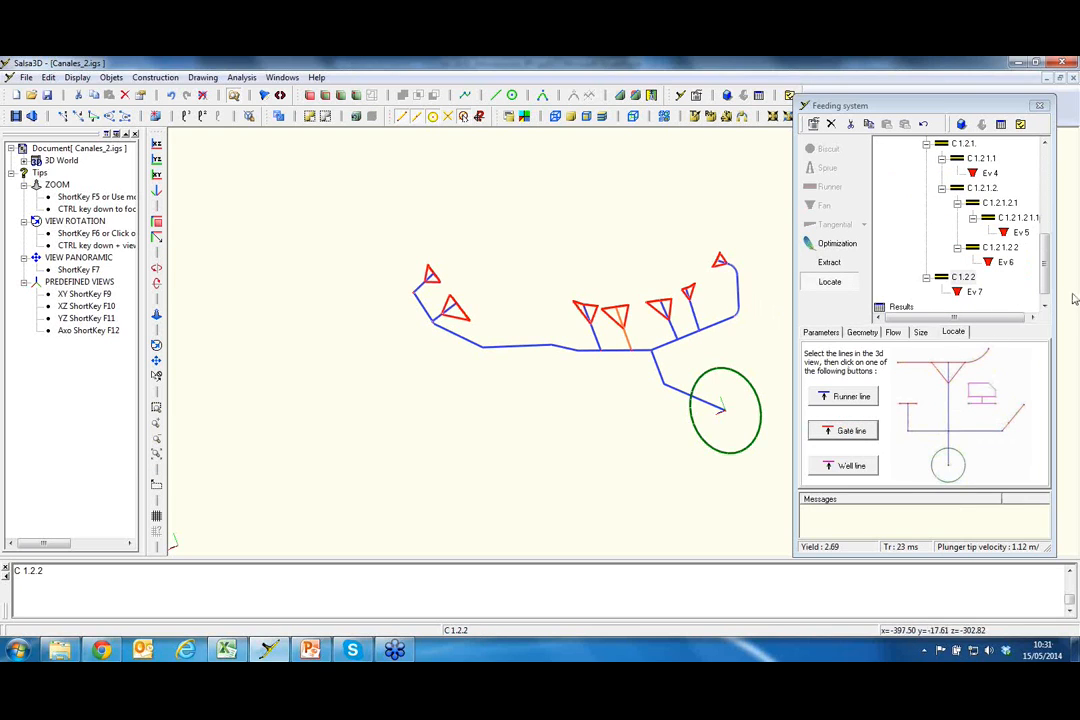
left_click_drag(1047, 283, 1050, 231)
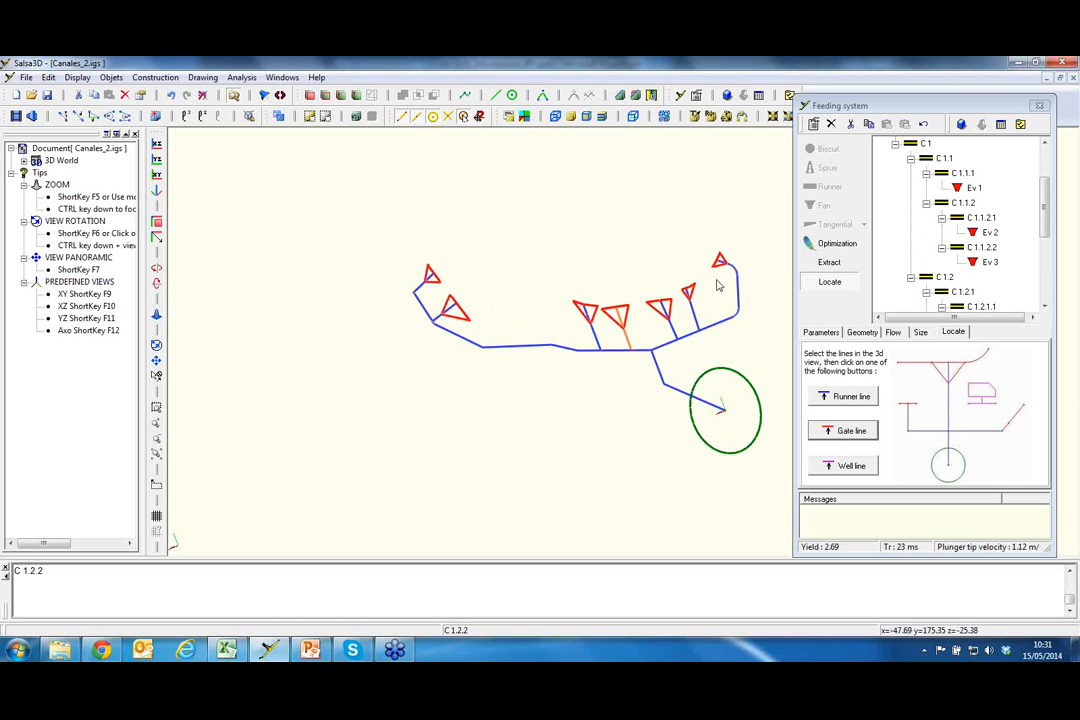
Select every runner from C 1 through C 1.2.2, set their taper ratio to 1.1, and clear the selection
left_click(589, 396)
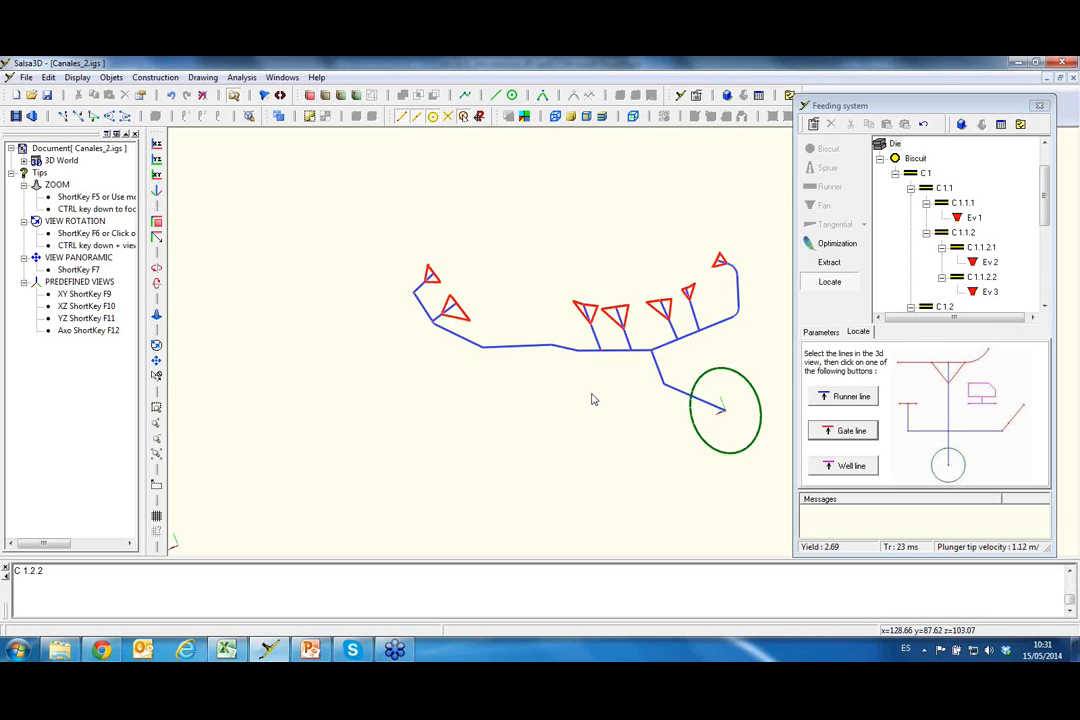
left_click(677, 392)
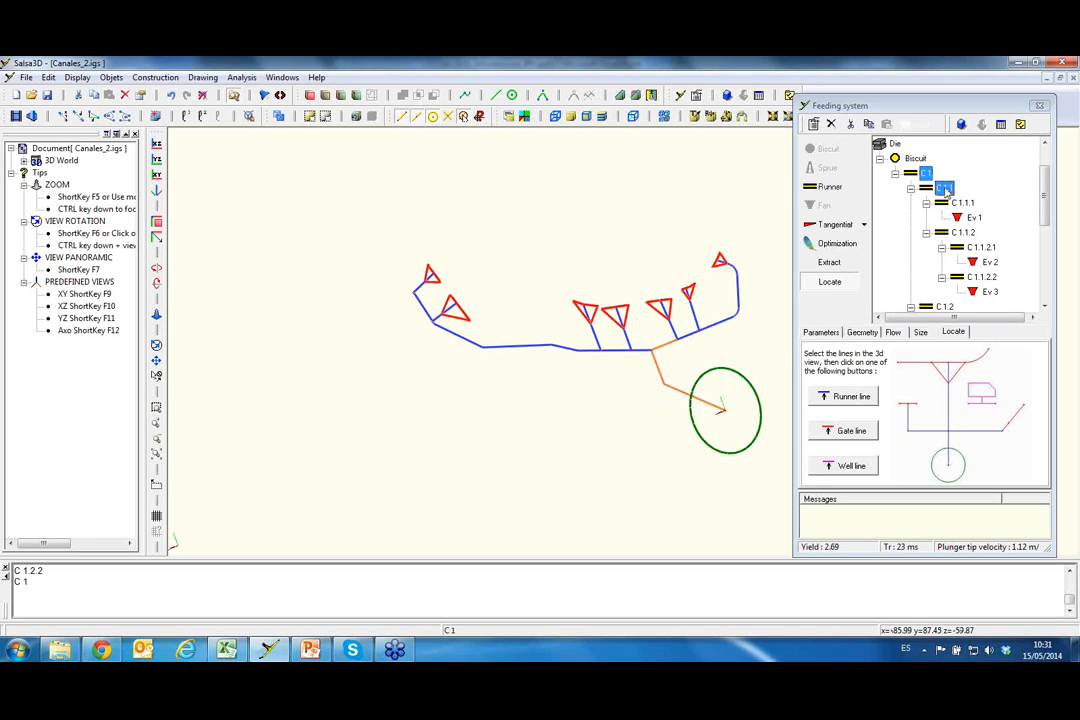
left_click(944, 188, "ctrl")
left_click(962, 202, "ctrl")
left_click(962, 232, "ctrl")
left_click(981, 247, "ctrl")
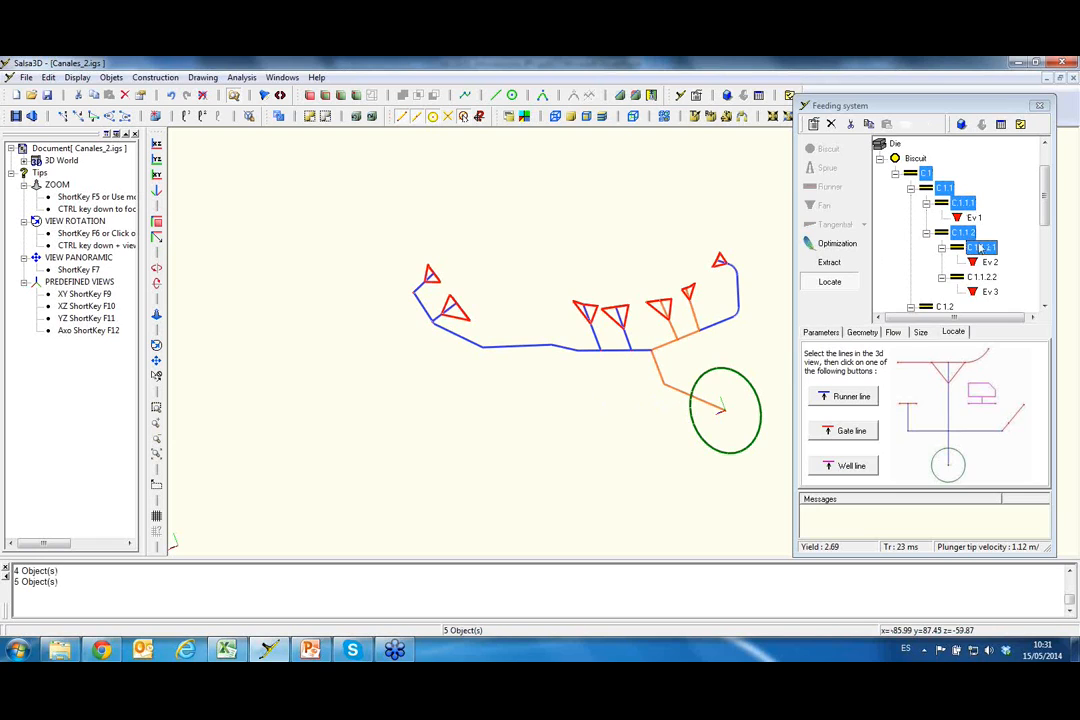
left_click(981, 277, "ctrl")
scroll(1045, 228, "down", 1)
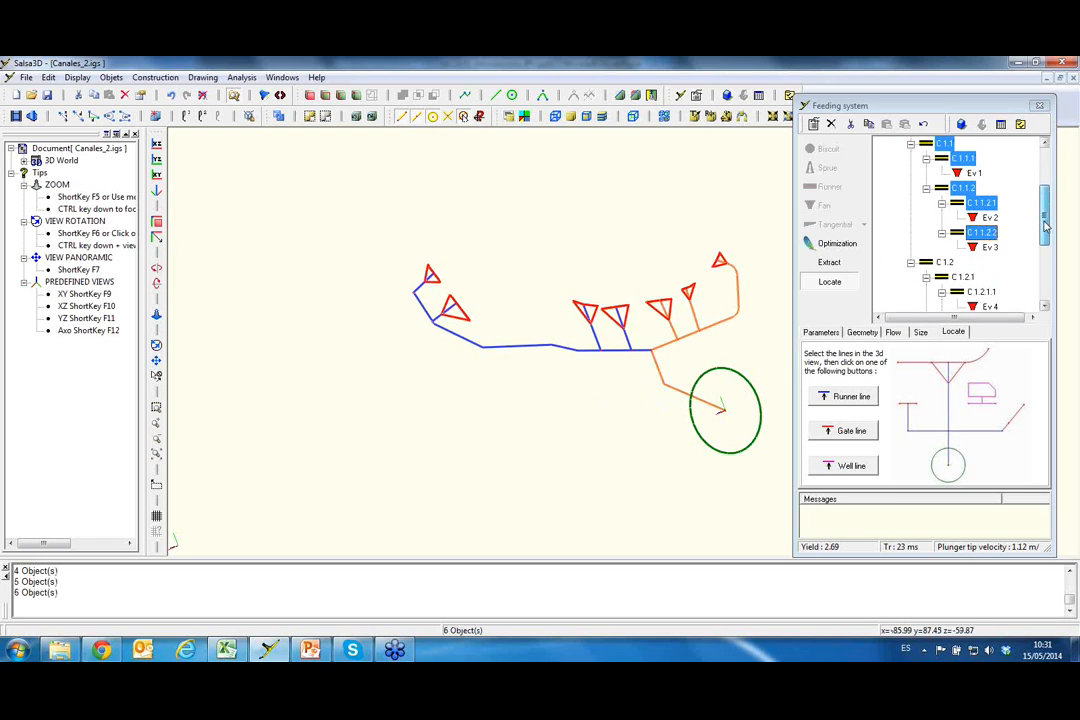
scroll(1045, 228, "down", 1)
left_click(944, 232, "ctrl")
left_click(962, 247, "ctrl")
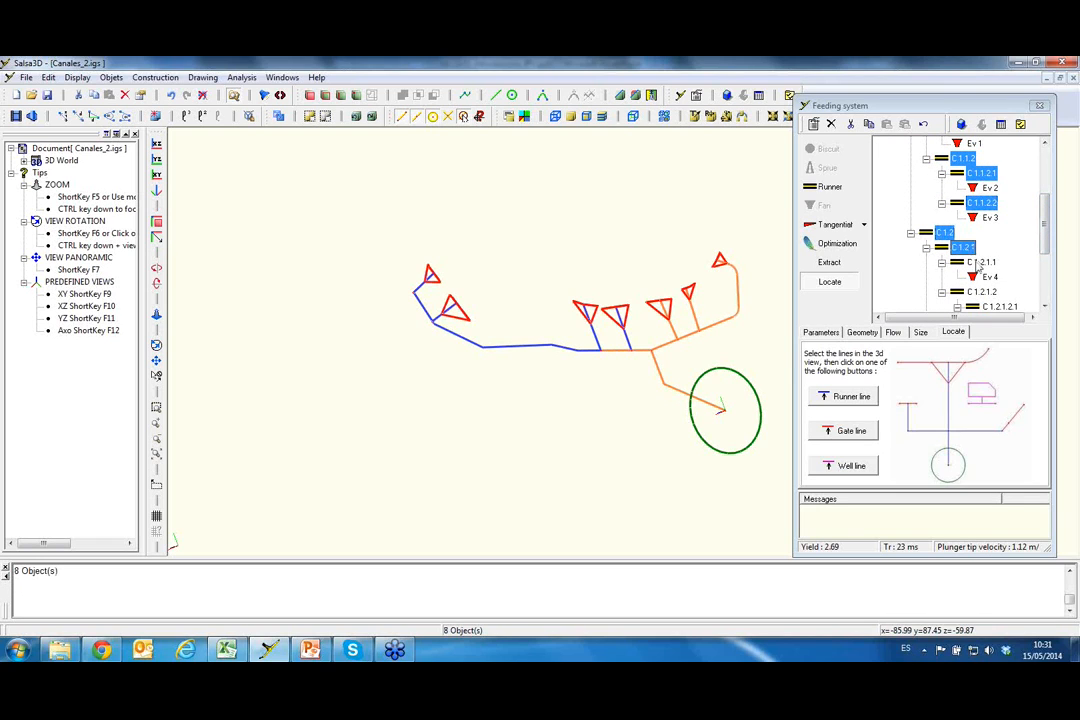
left_click(981, 262, "ctrl")
left_click(981, 292, "ctrl")
scroll(1045, 265, "down", 2)
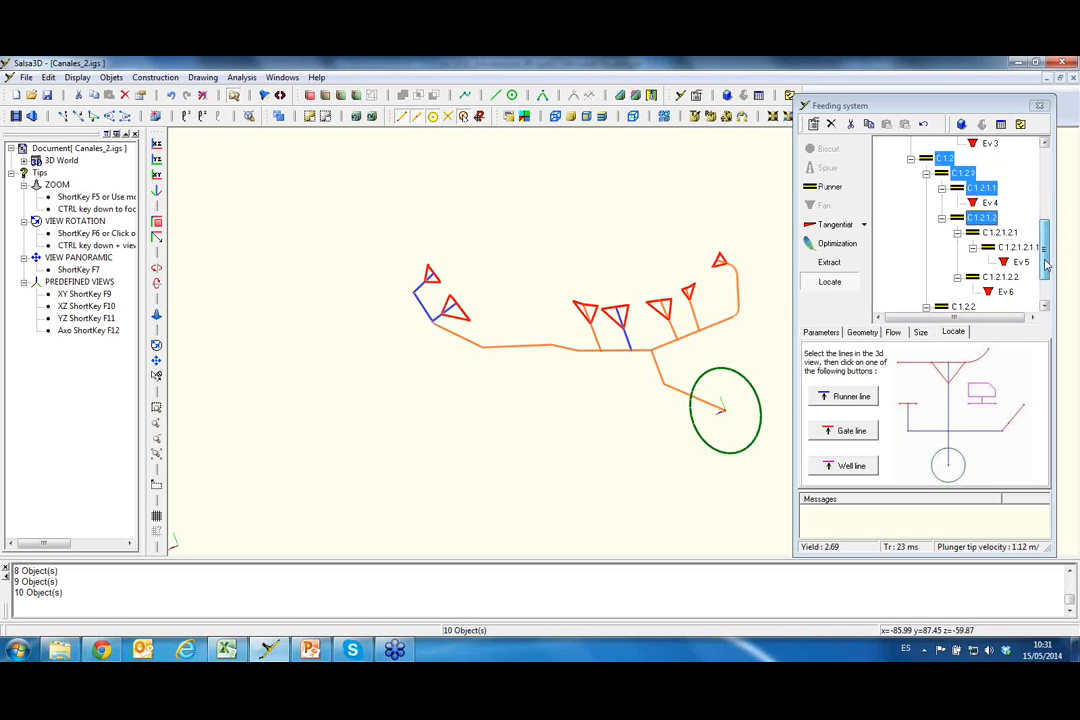
left_click(999, 232, "ctrl")
left_click(999, 277, "ctrl")
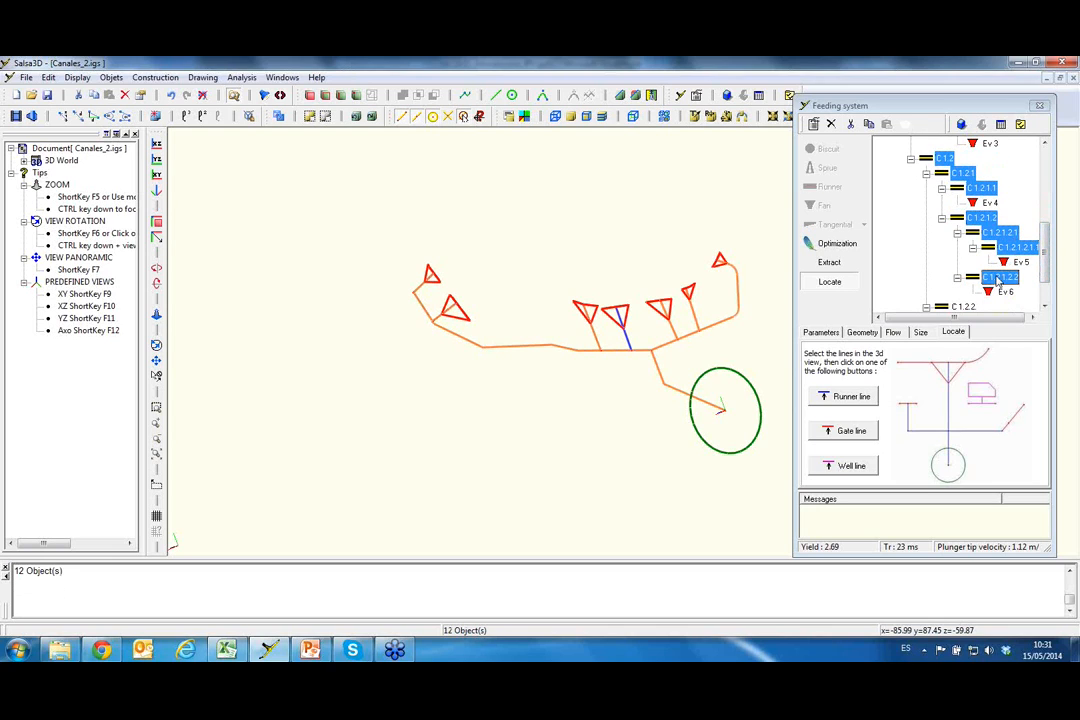
scroll(985, 275, "down", 2)
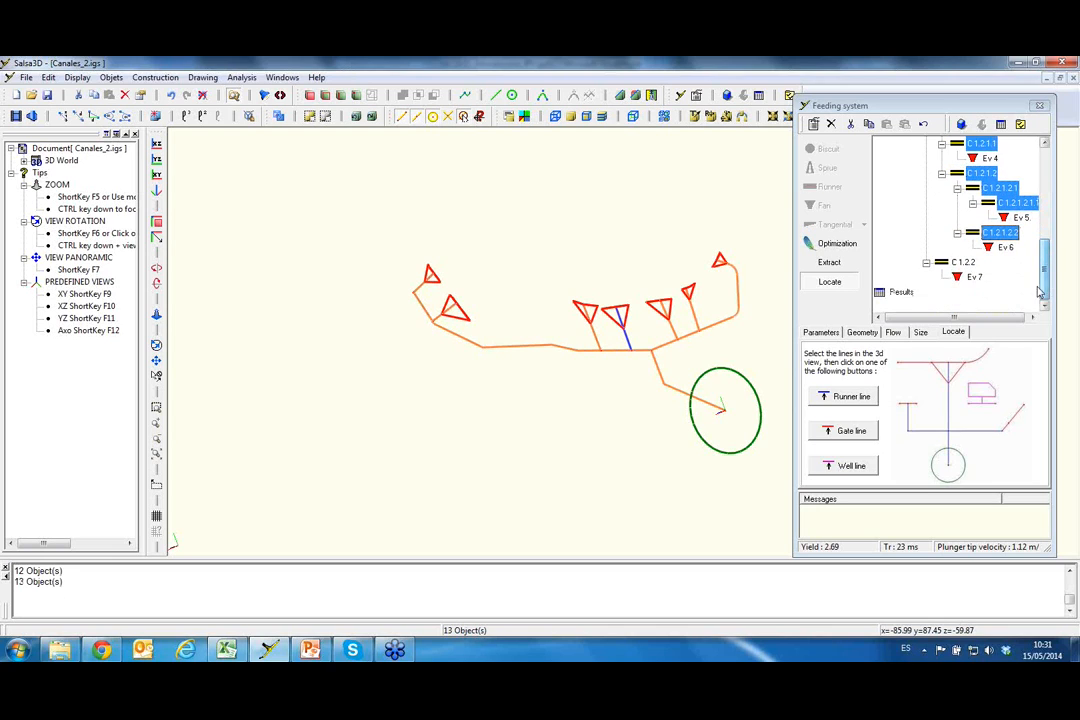
left_click(962, 262, "ctrl")
left_click(821, 331)
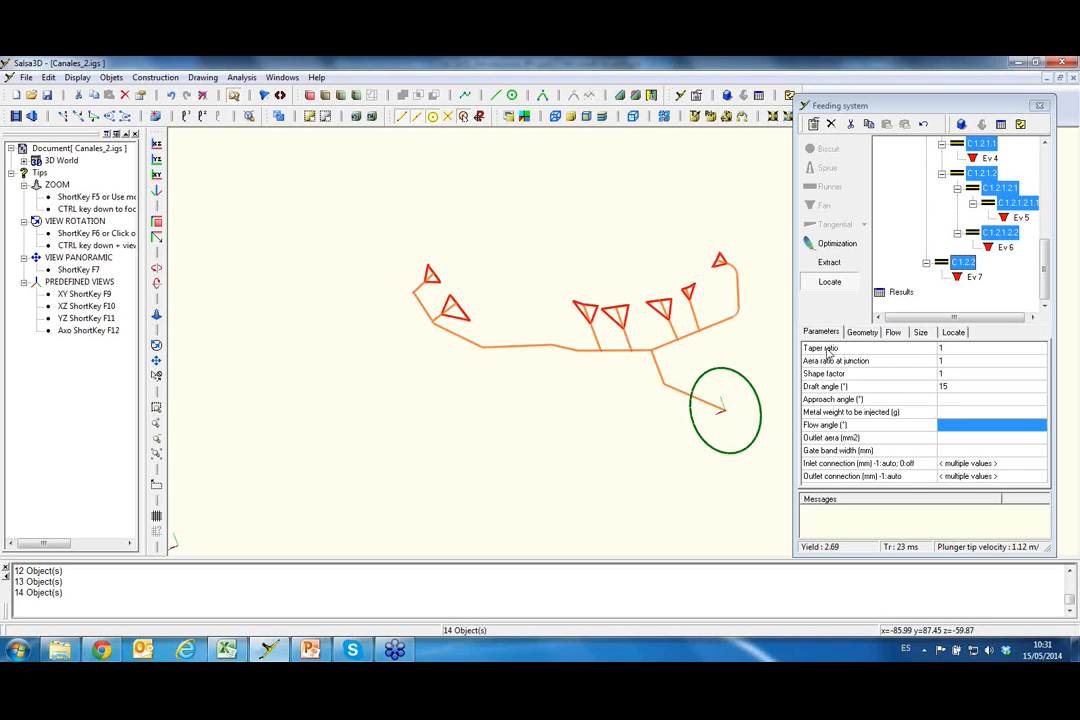
left_click(955, 349)
double_click(942, 349)
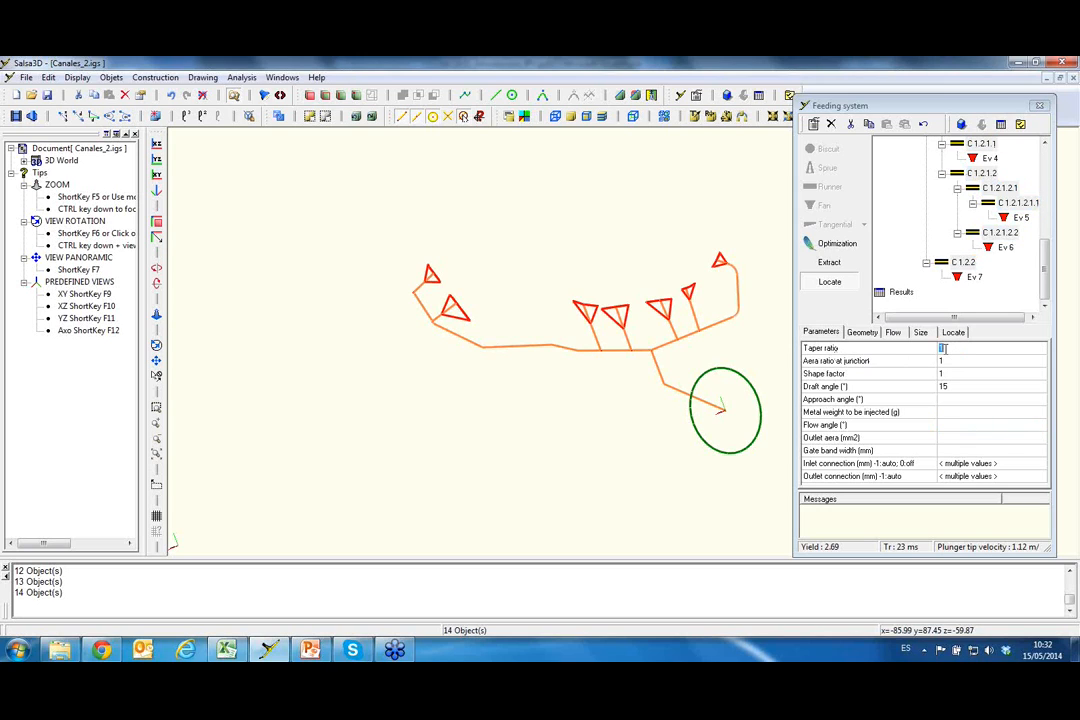
double_click(944, 348)
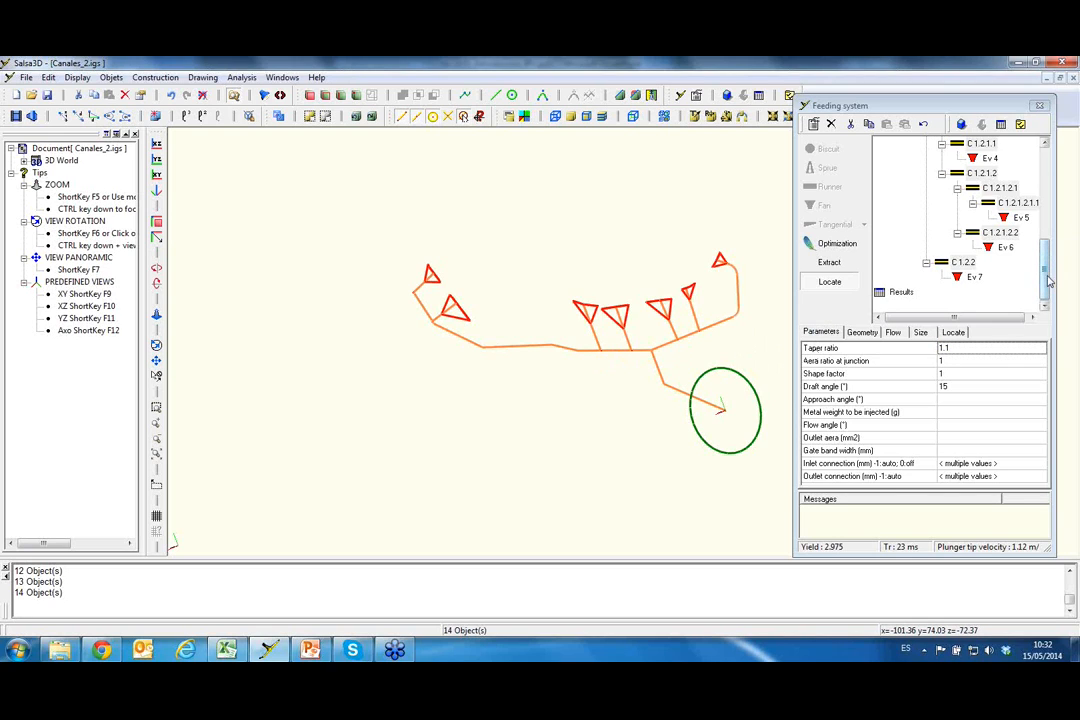
scroll(1047, 283, "up", 5)
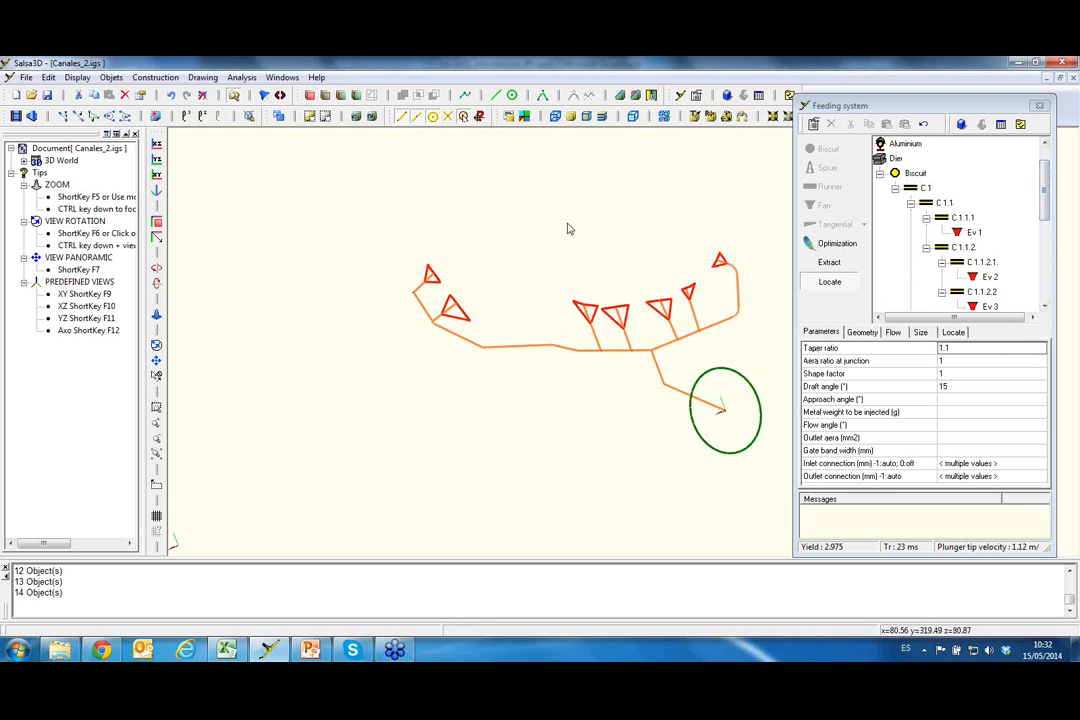
left_click(556, 318)
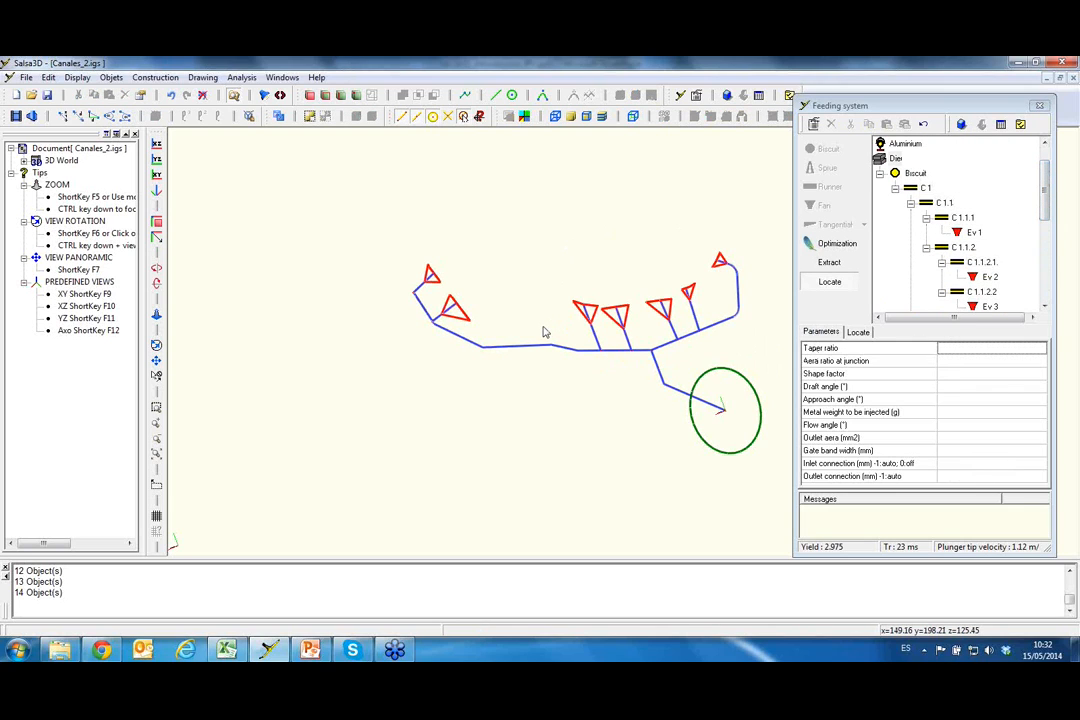
Enter the weight of metal to be injected for fan Ev 5, at the far end of the long branch
left_click(438, 283)
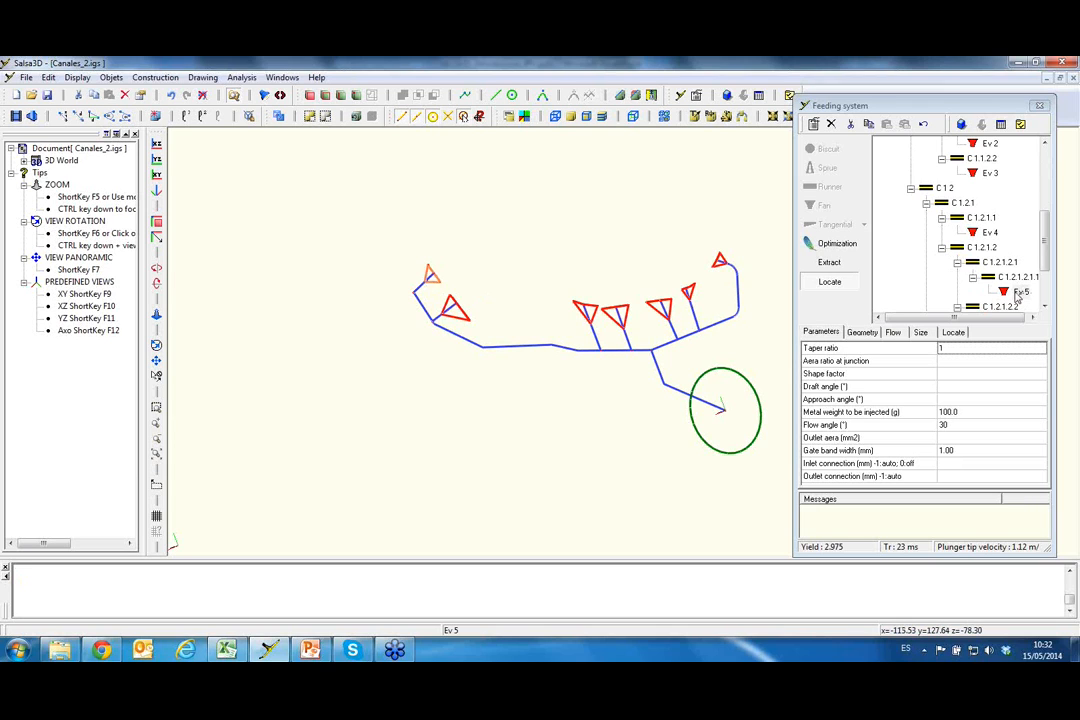
left_click(856, 244)
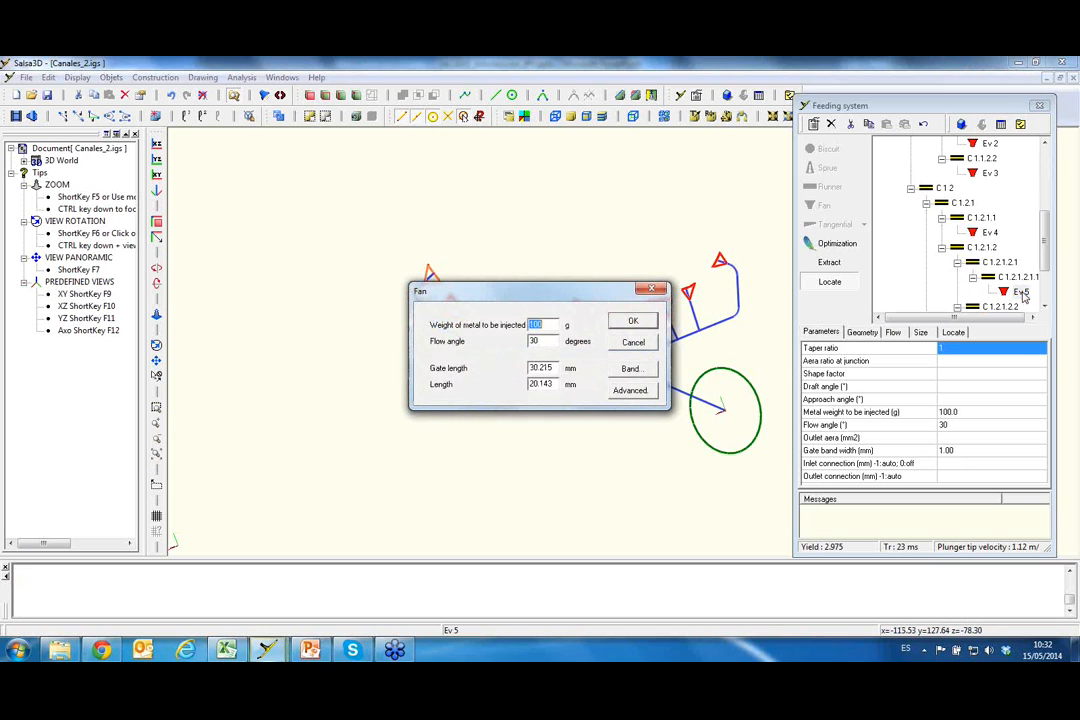
mouse_move(583, 281)
left_mouse_down()
mouse_move(521, 222)
mouse_move(414, 152)
left_mouse_up()
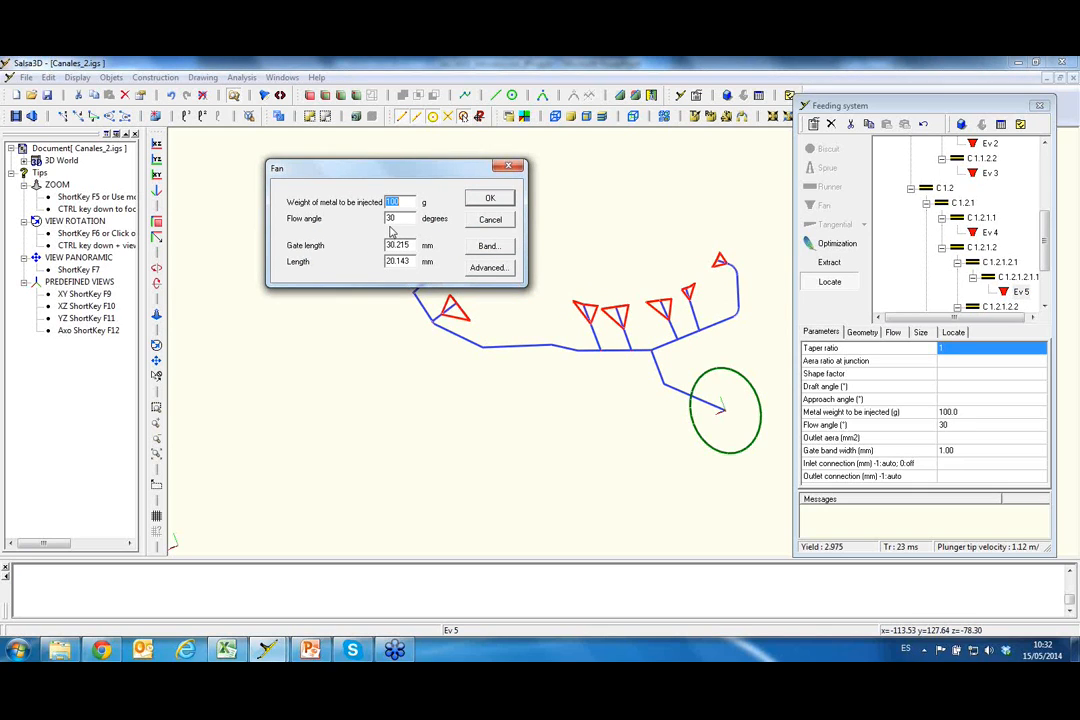
left_click_drag(390, 170, 373, 166)
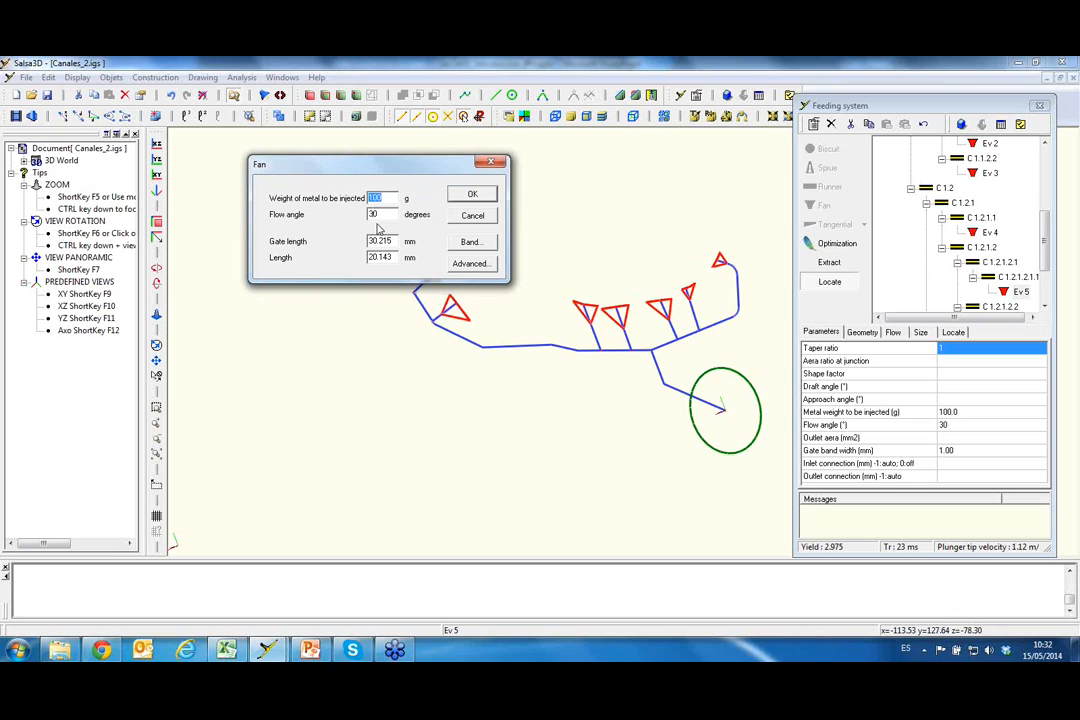
left_click_drag(381, 171, 356, 160)
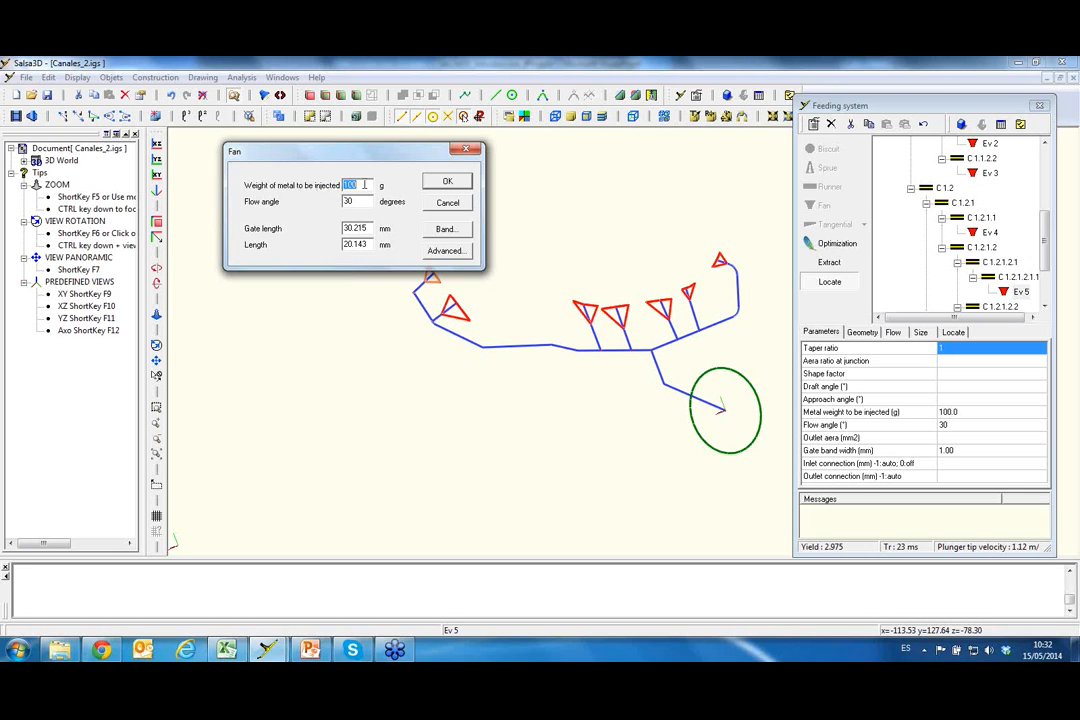
type("7")
double_click(363, 201)
left_click(445, 183)
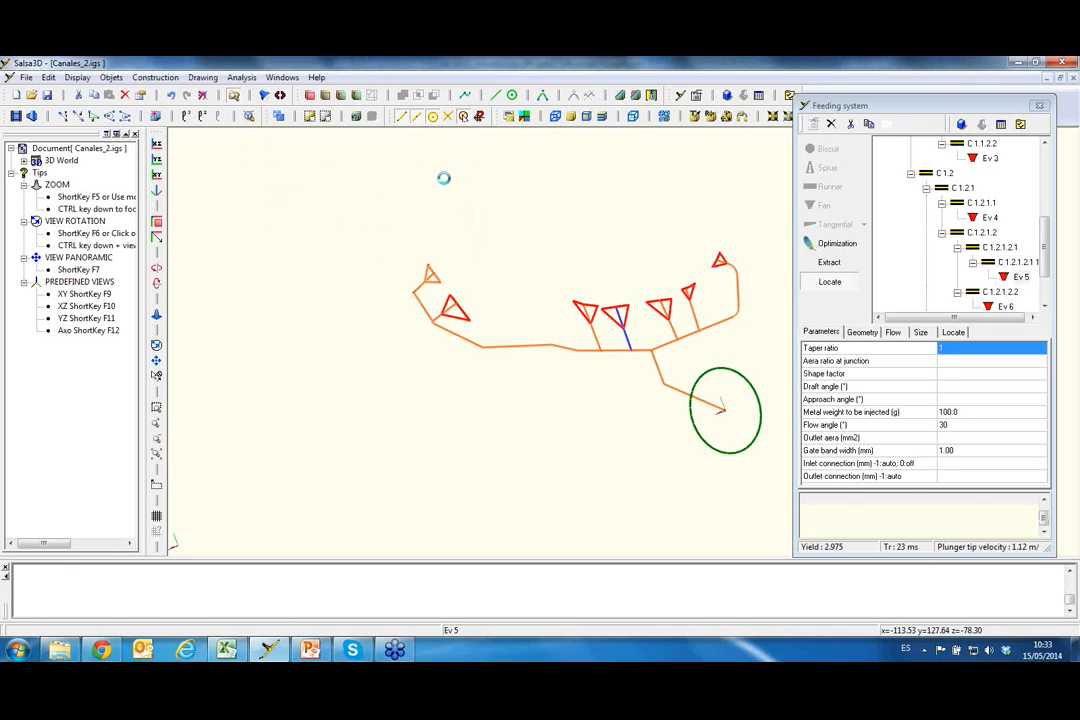
Set the metal weight to be injected to 510 g for fan Ev 6, beside Ev 5 on the long branch
left_click(448, 316)
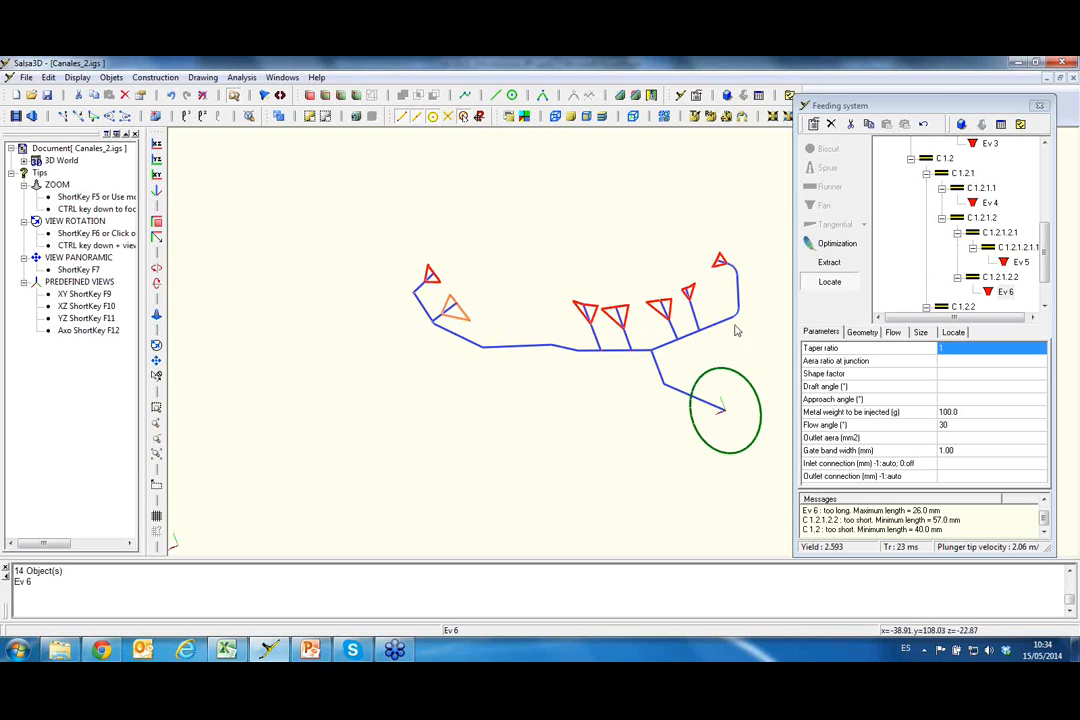
left_click(968, 416)
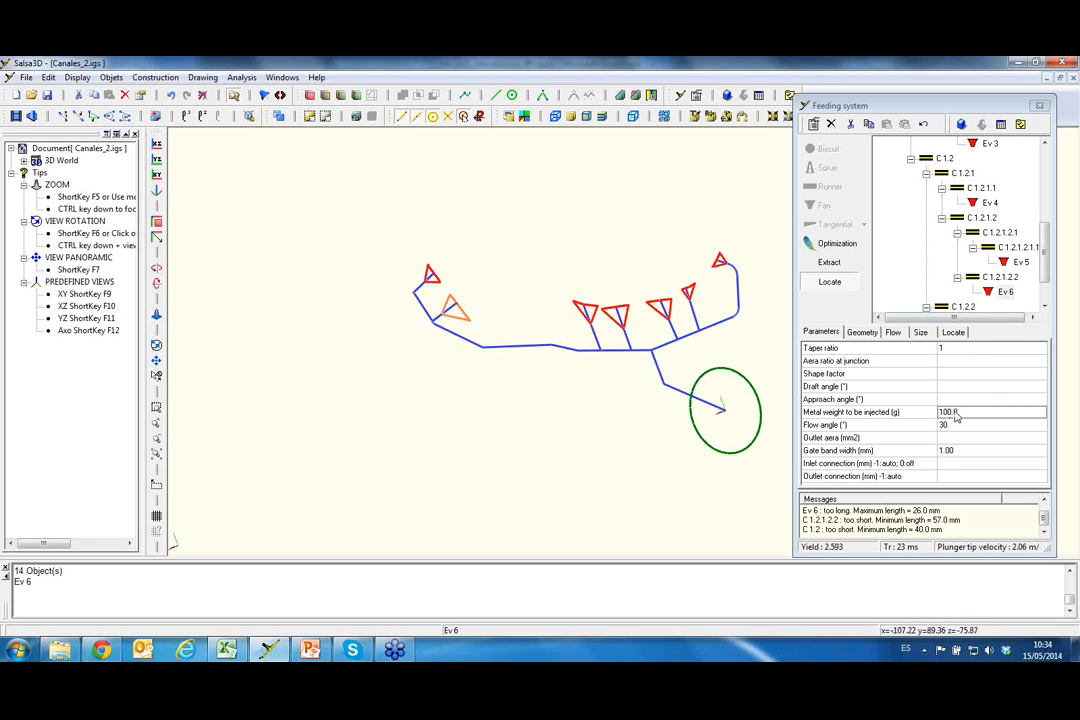
double_click(980, 410)
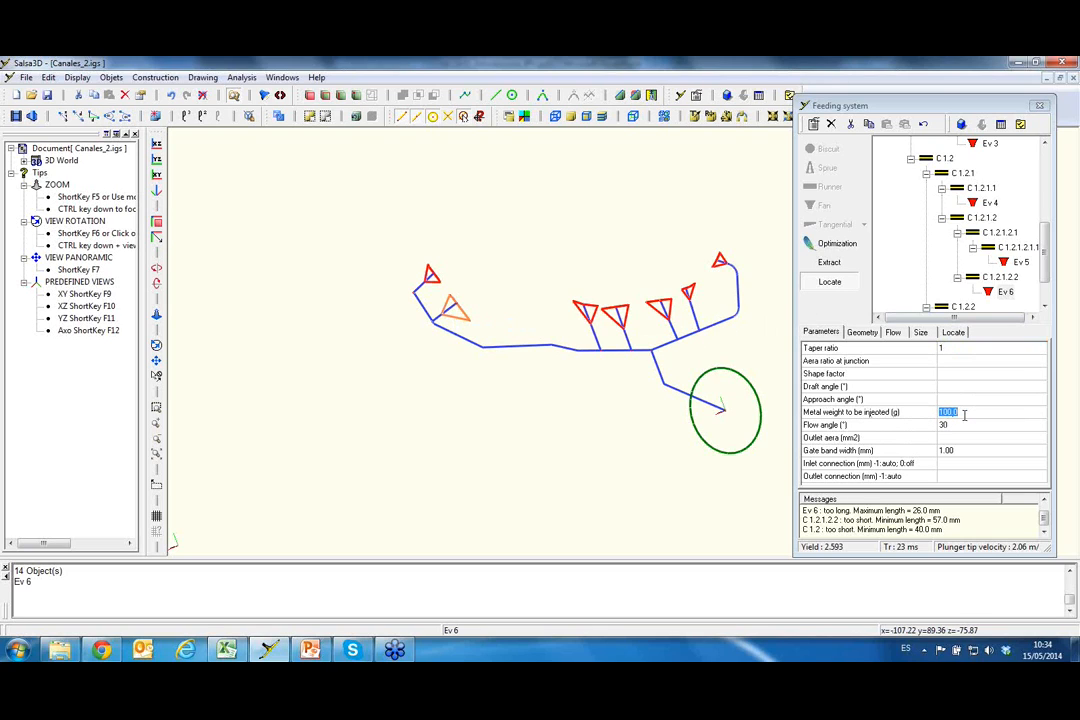
type("510")
key("Return")
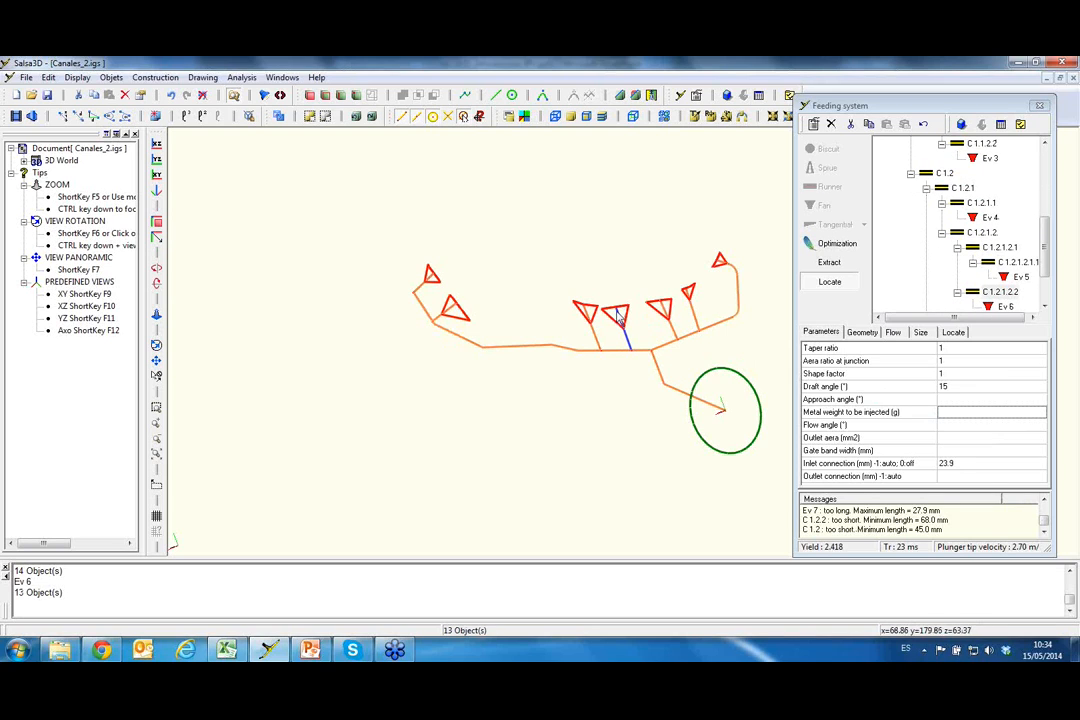
Set the metal weight to be injected to 1075 g for fan Ev 4 and reselect that fan
left_click(593, 313)
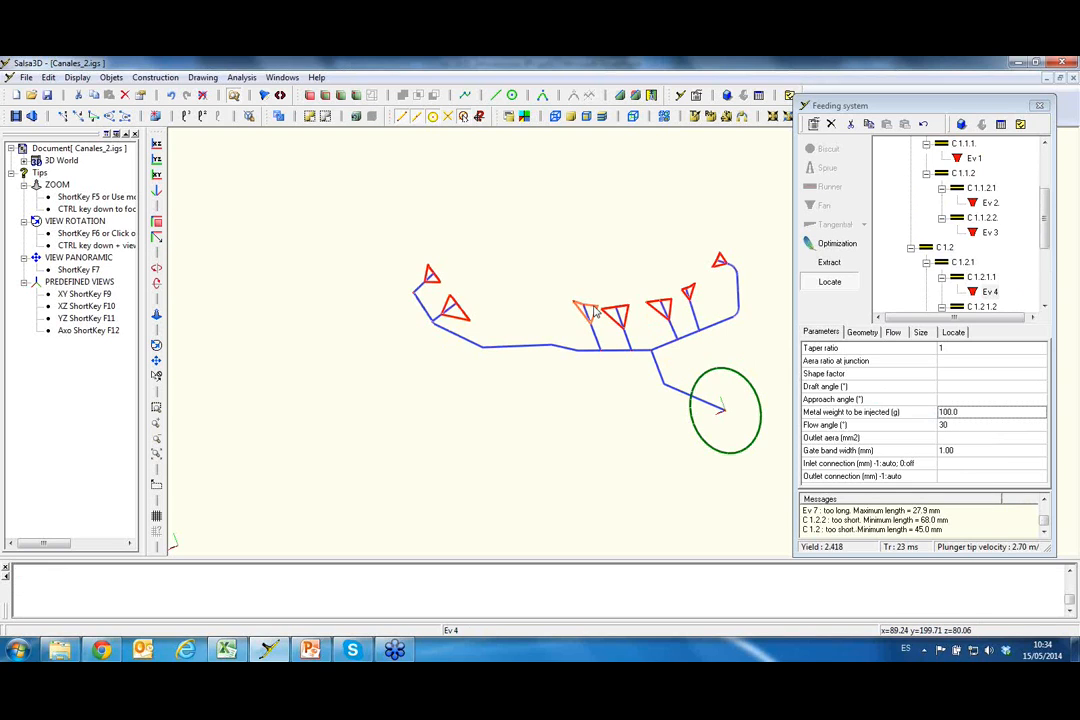
double_click(962, 411)
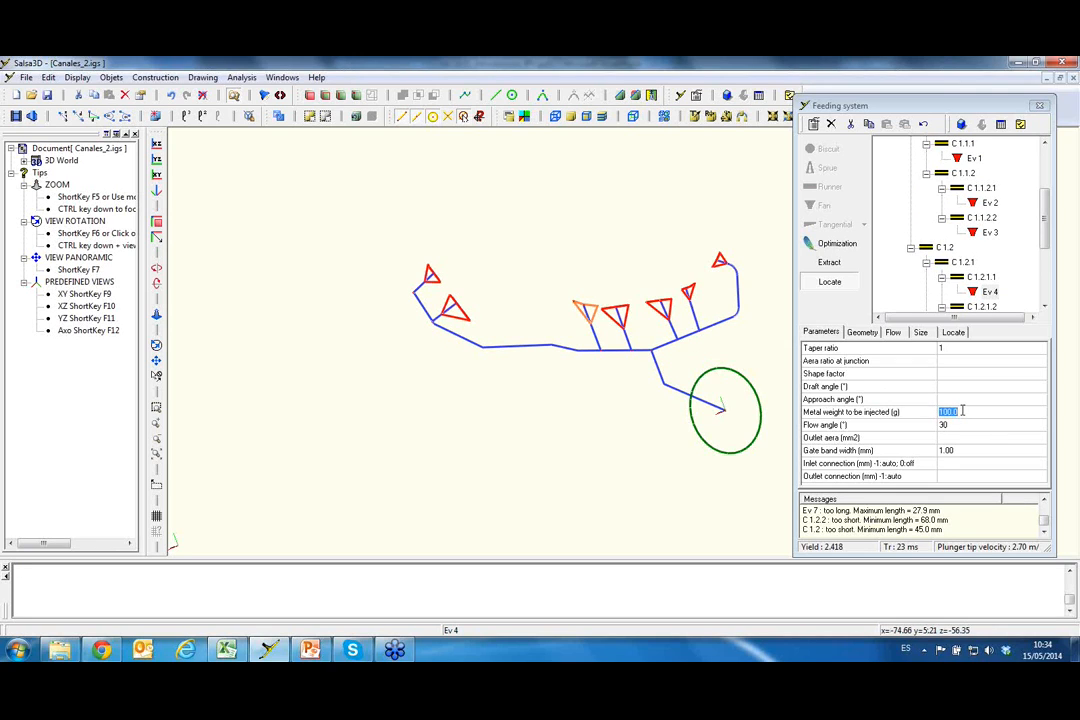
type("1075")
key("Return")
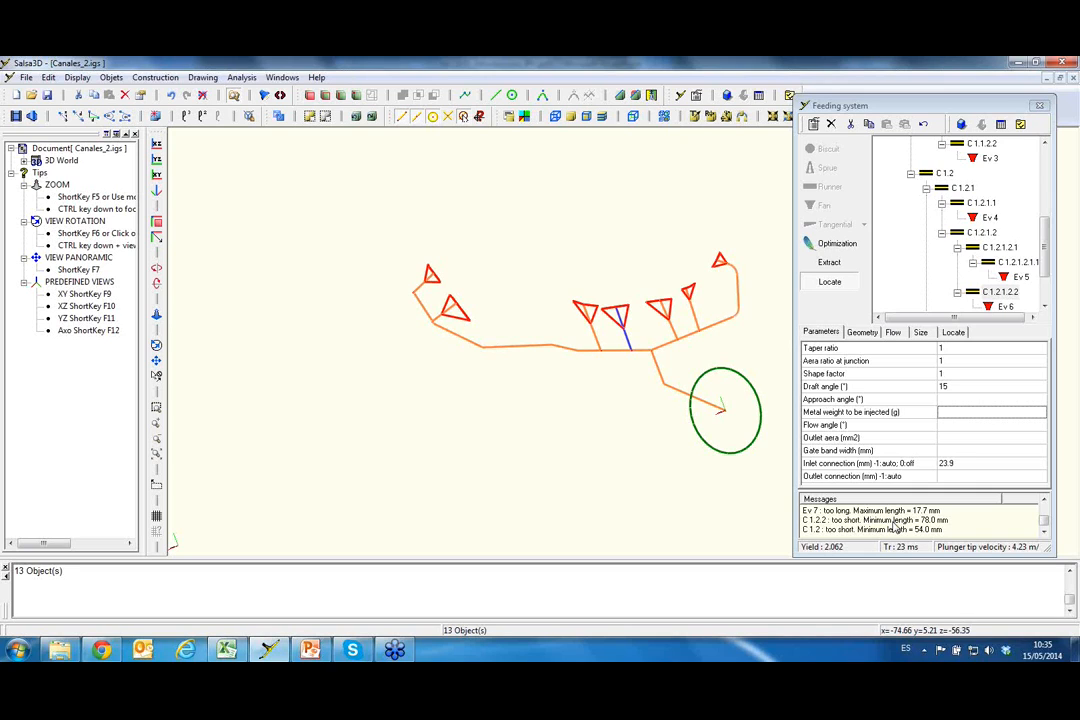
left_click(593, 314)
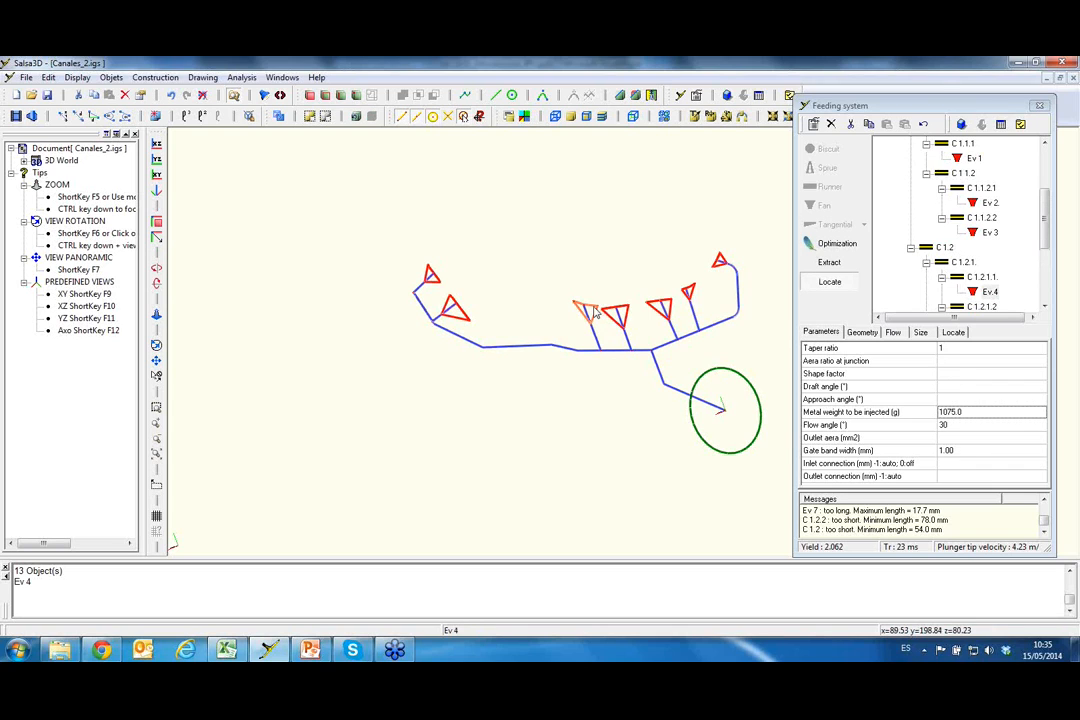
Set the metal weight to be injected to 1075 g for fan Ev 7, beside Ev 4
left_click(625, 313)
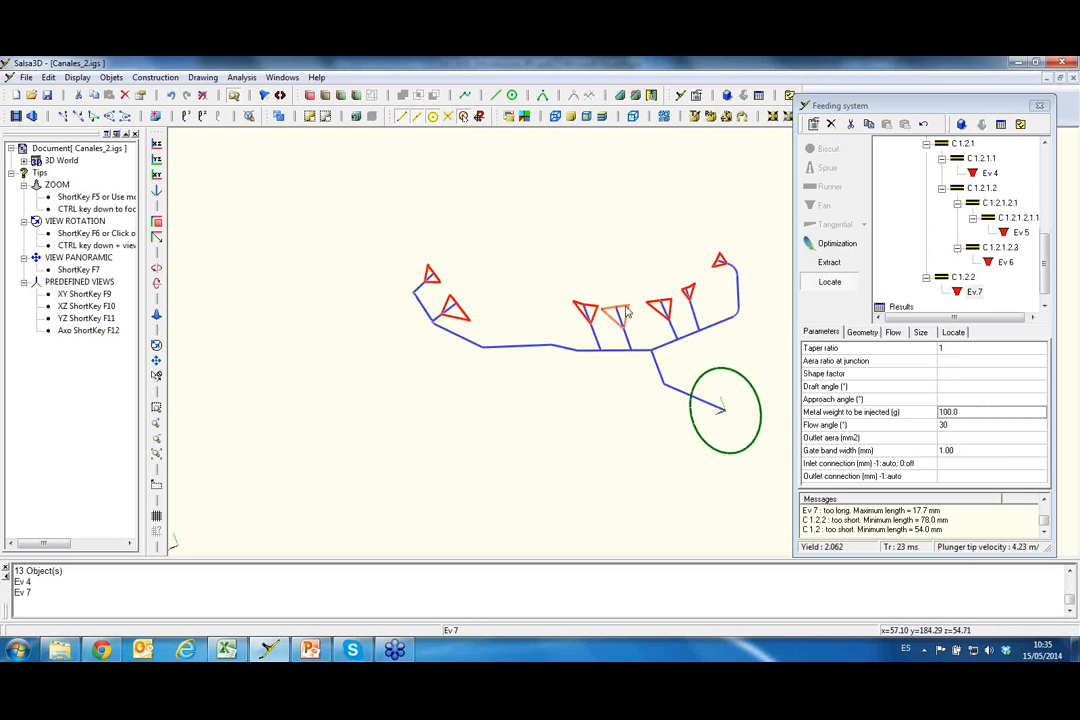
left_click(963, 412)
type("10")
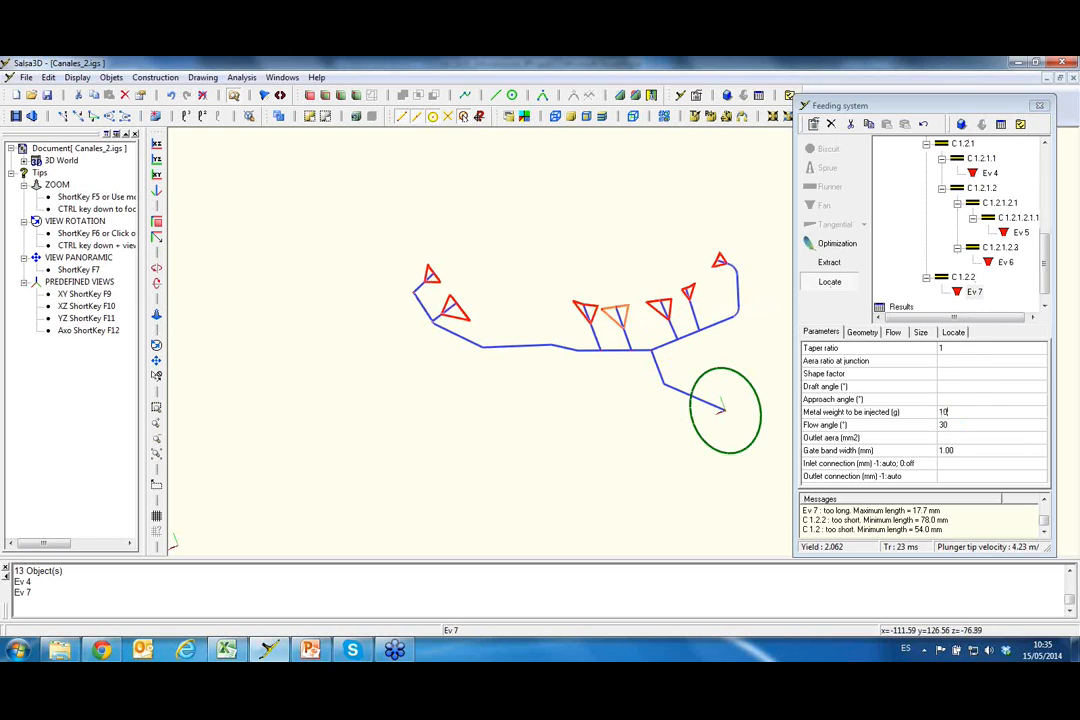
type("75")
key("Return")
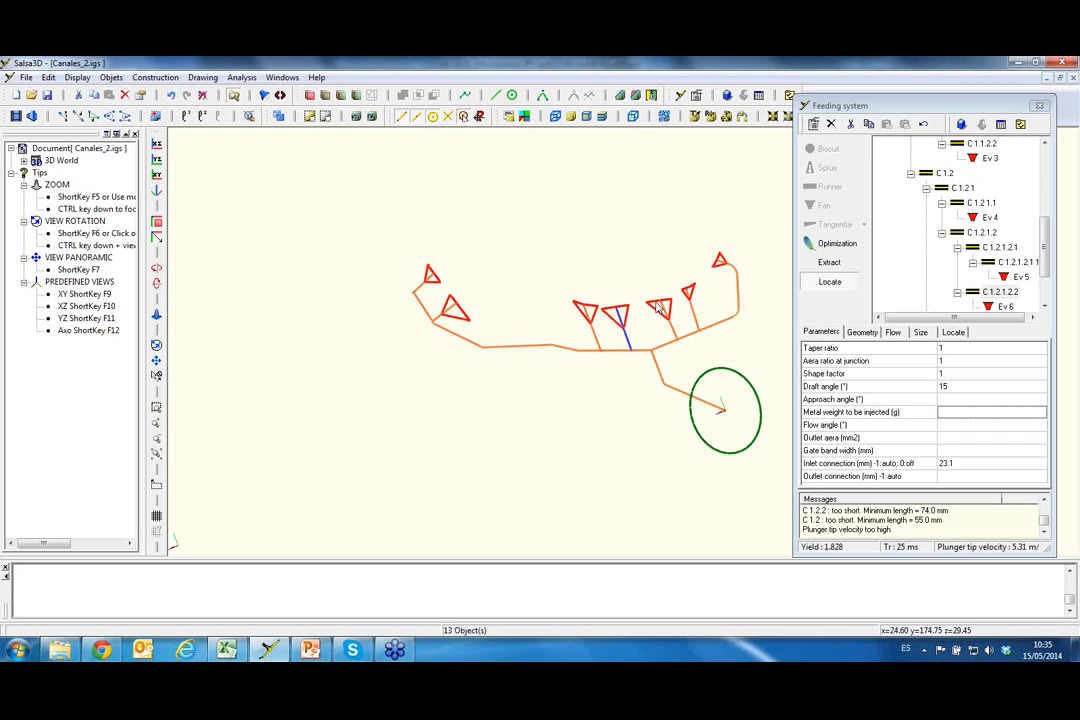
Set the metal weight to be injected to 790 g for fan Ev 1, the first fan on the short branch
left_click(658, 310)
left_click(958, 412)
type("750")
key("Return")
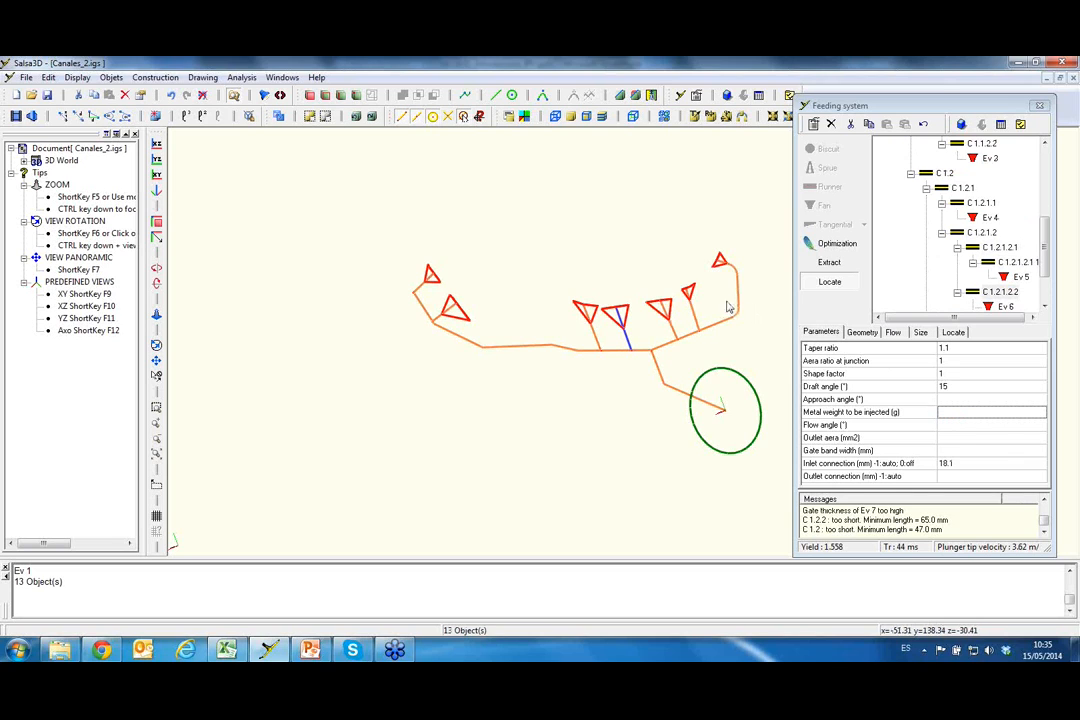
Set the metal weight to be injected to 620 g for fan Ev 2, the middle fan on the short branch
left_click(690, 291)
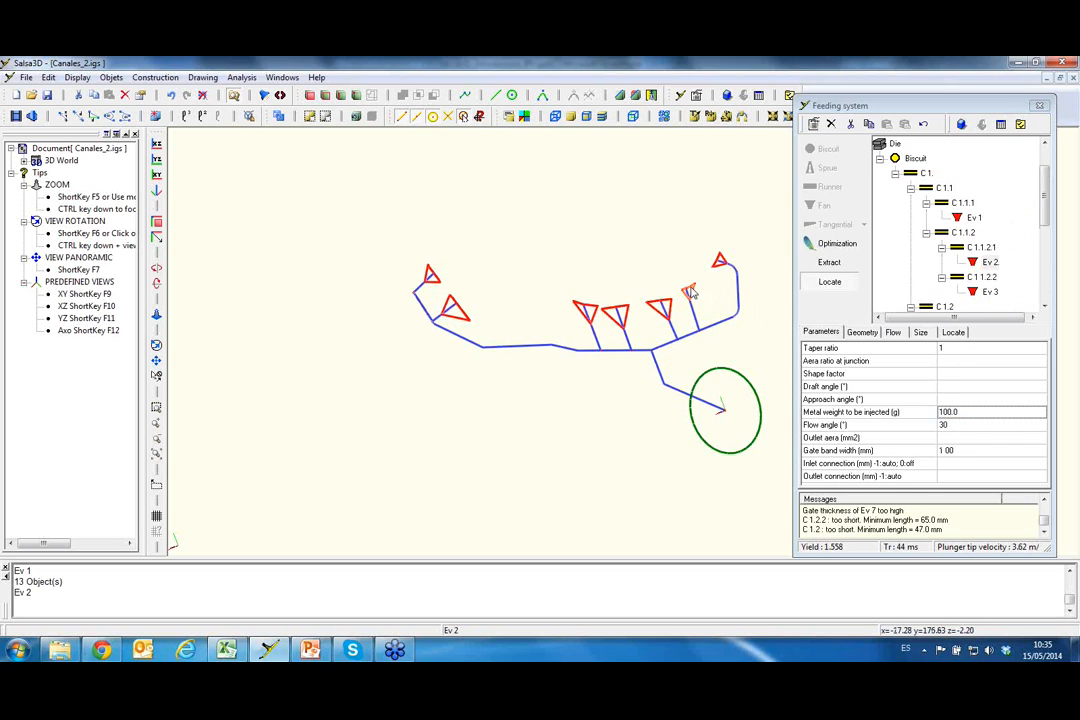
double_click(968, 412)
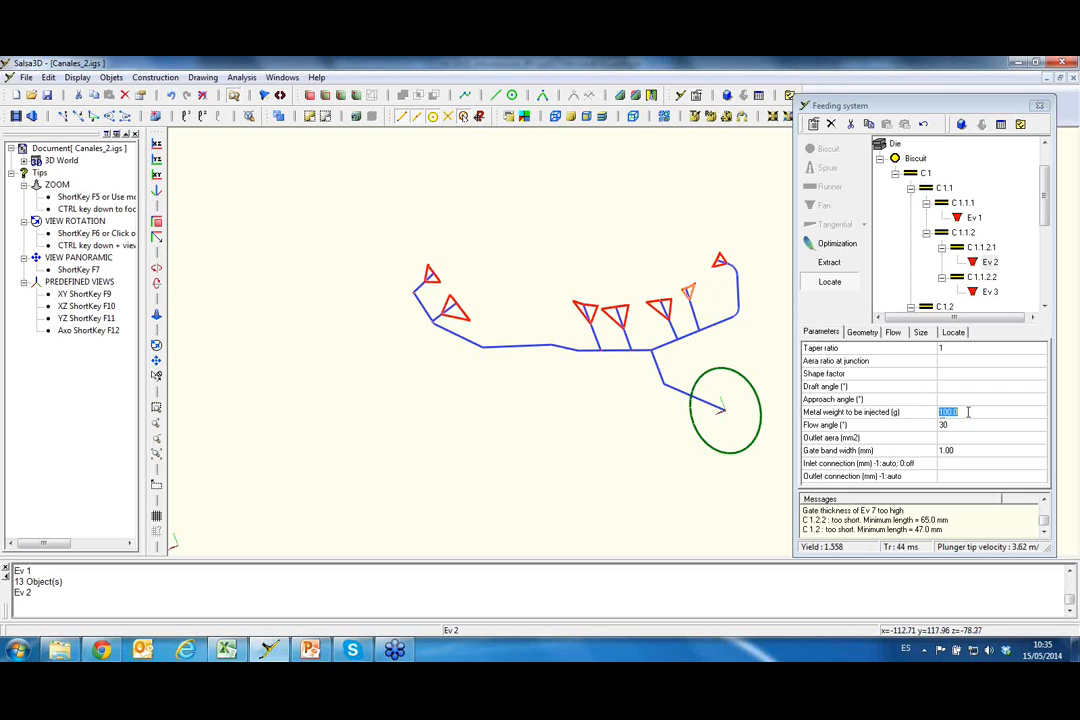
type("620")
key("Return")
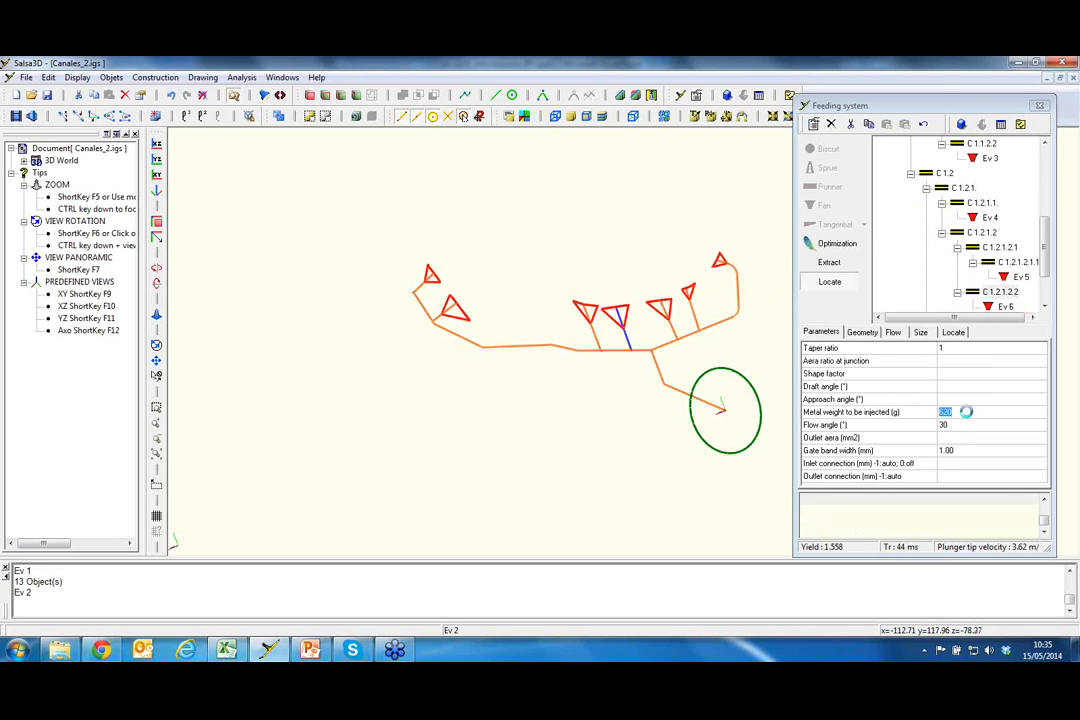
Set the metal weight to be injected to 565 g for fan Ev 3, at the end of the short curved branch
left_click(719, 261)
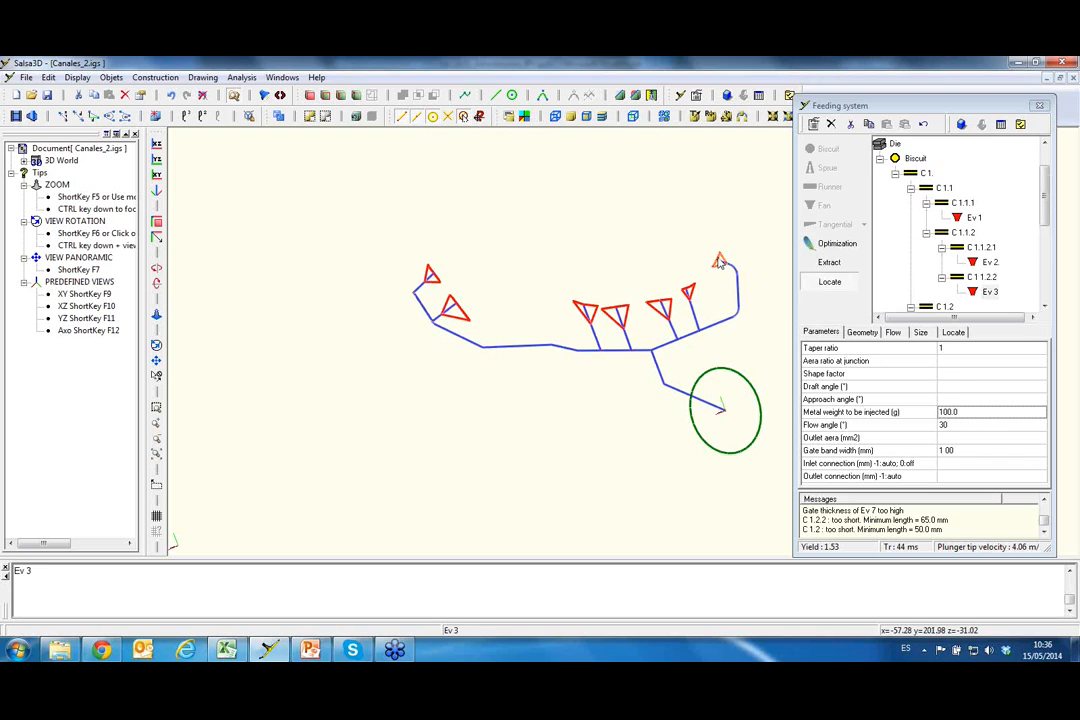
left_click(969, 411)
type("565")
key("Return")
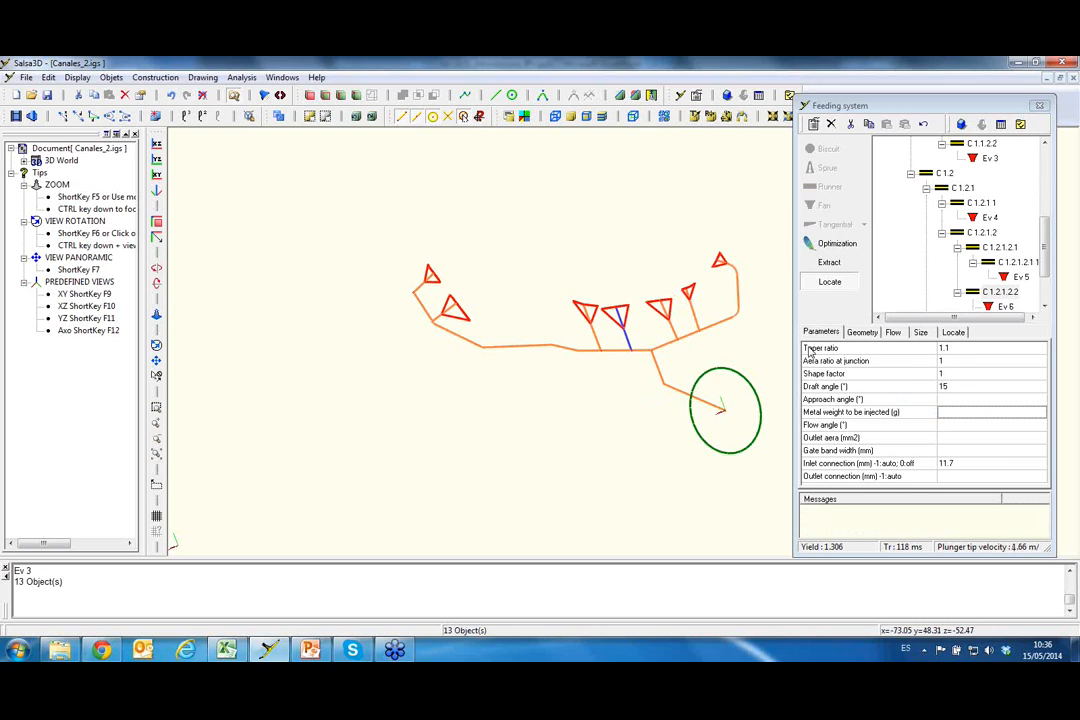
Generate the 3D volumes of the whole feeding system from its lines and clear the selection
left_click_drag(1045, 244, 1044, 177)
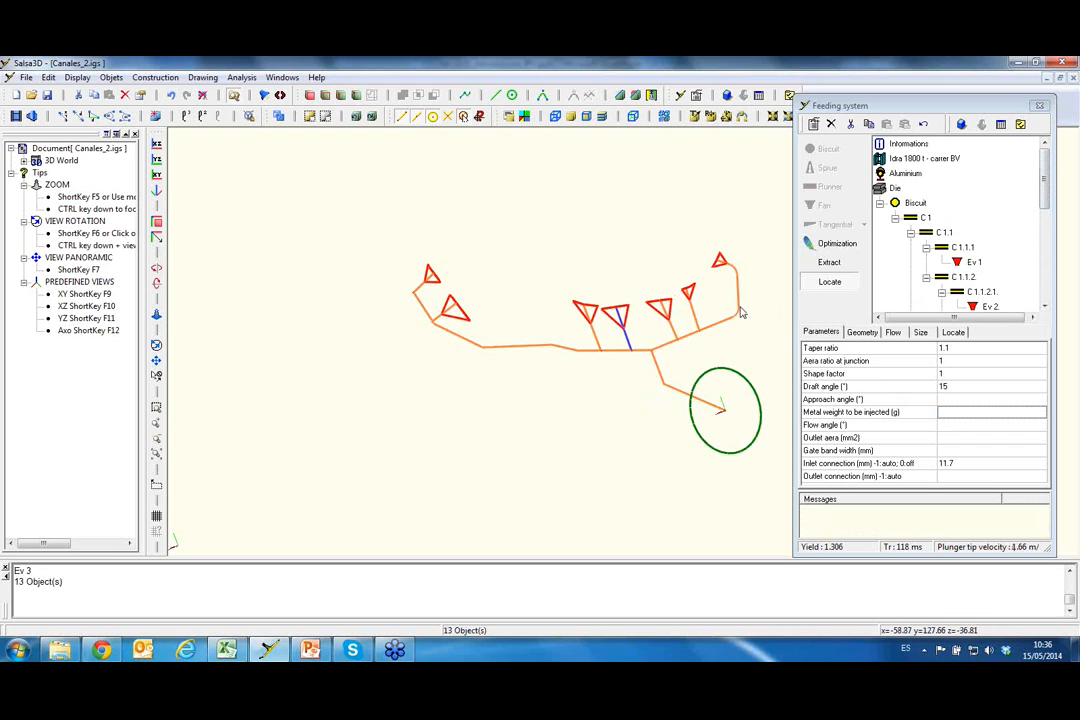
middle_click_drag(608, 340, 600, 328)
left_click(627, 258)
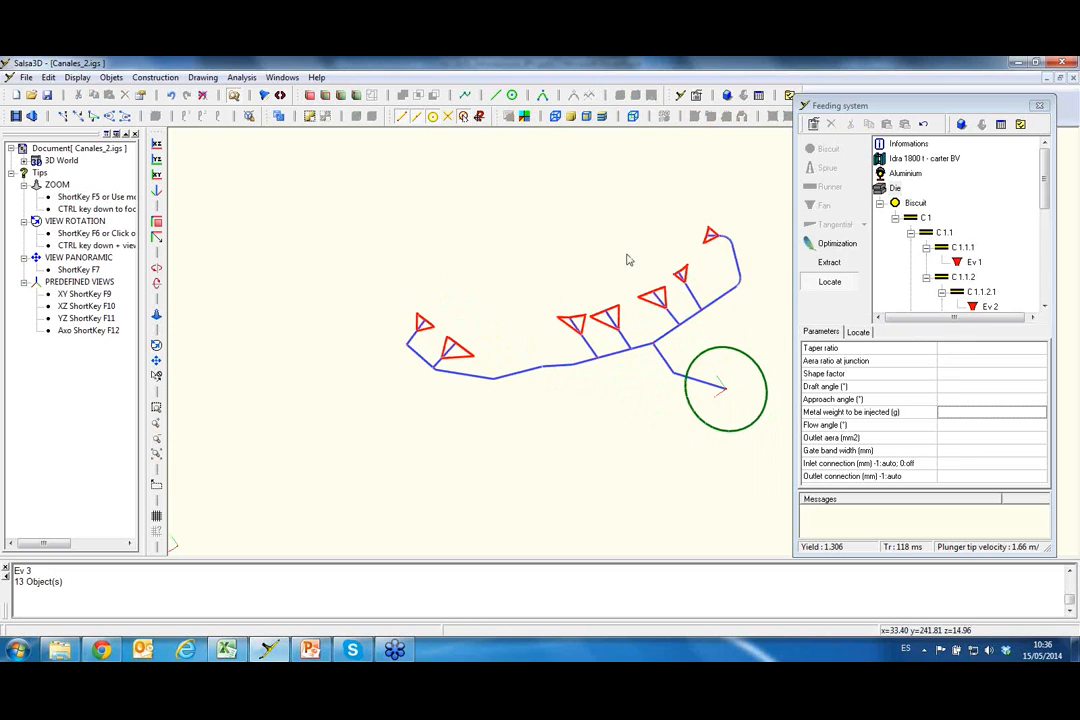
left_click(962, 125)
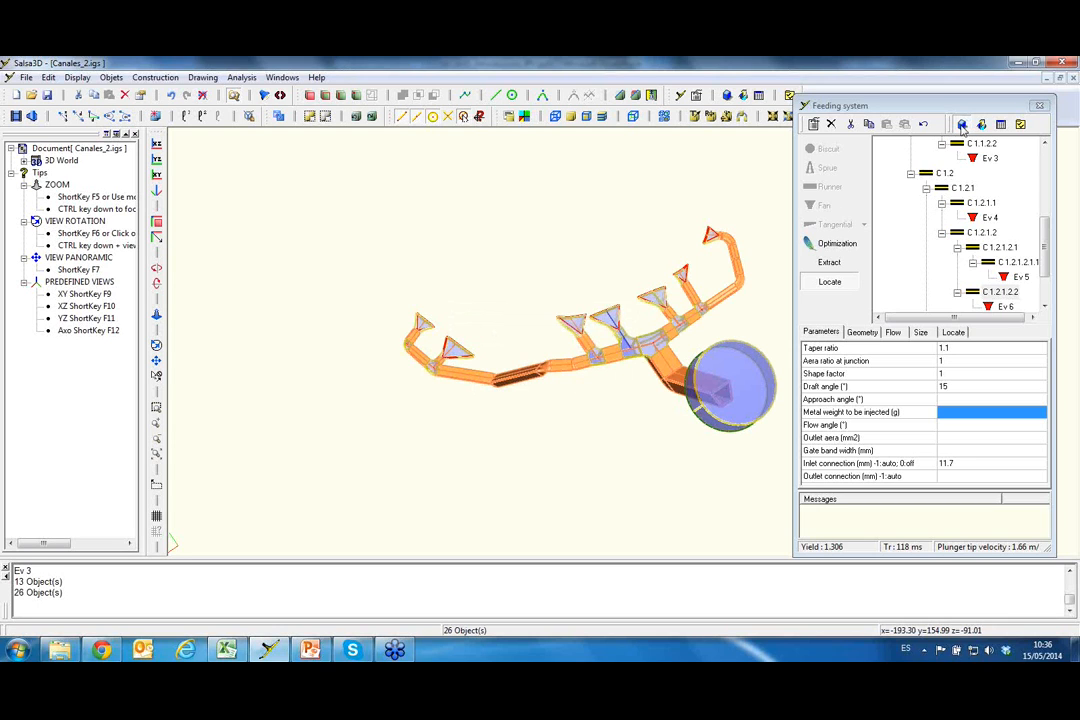
left_click(661, 207)
Select the solid of fan Ev 4 and set its gate band width to 2 mm
left_click_drag(587, 275, 600, 333)
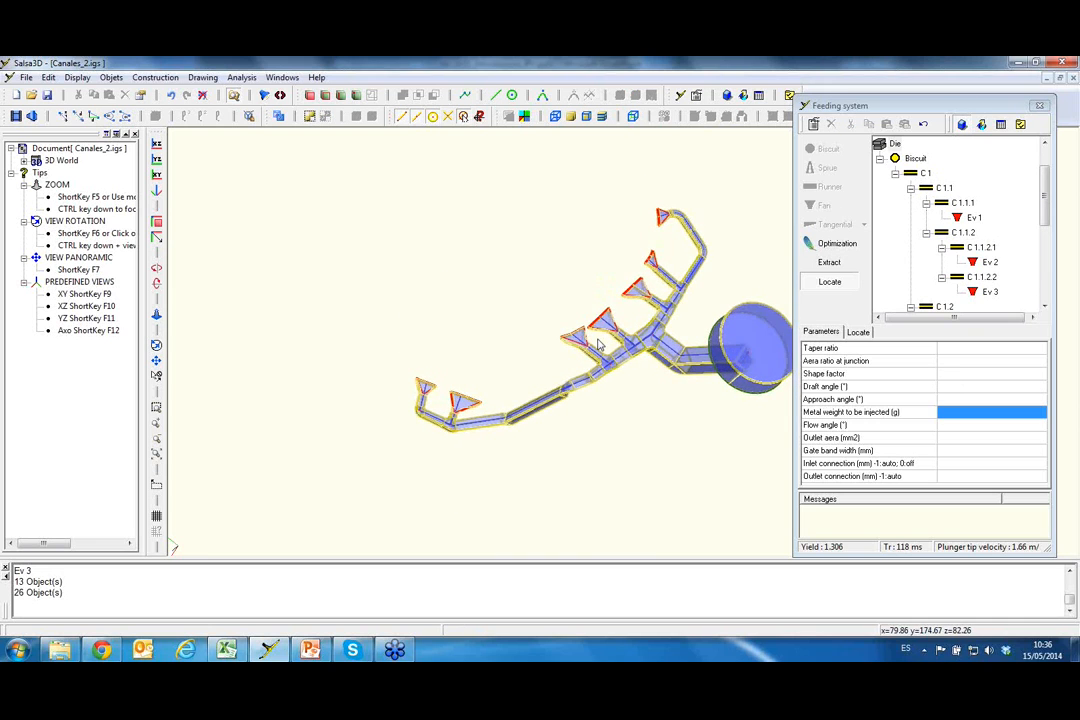
scroll(578, 343, "down", 1)
scroll(576, 344, "up", 8)
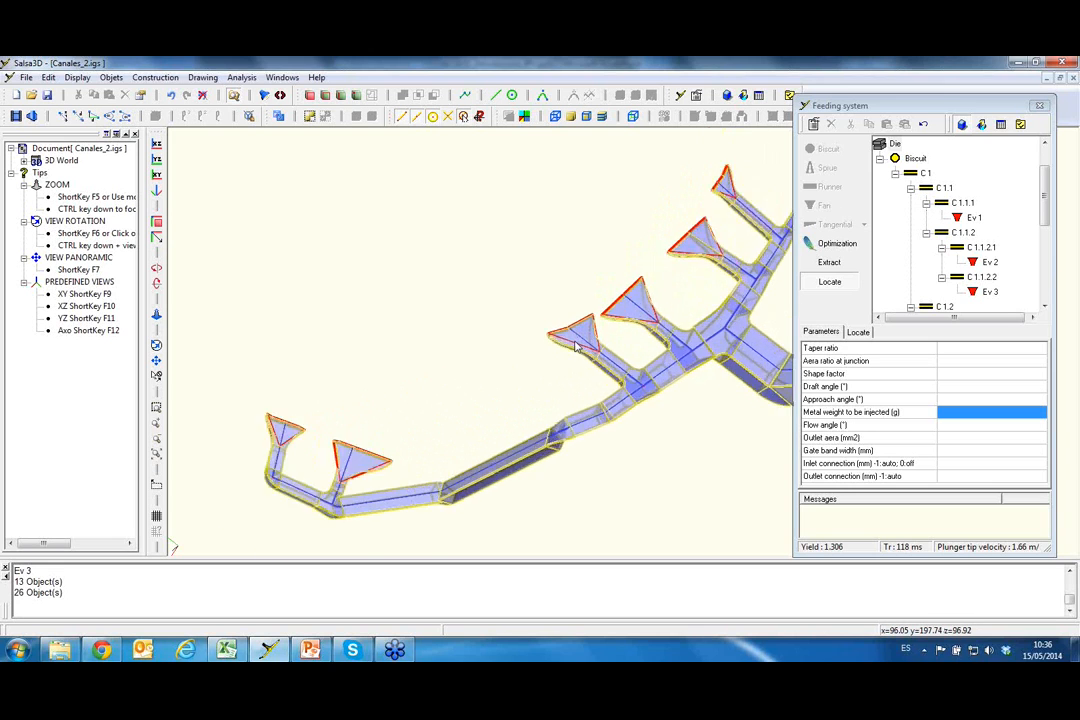
middle_click_drag(590, 343, 575, 277)
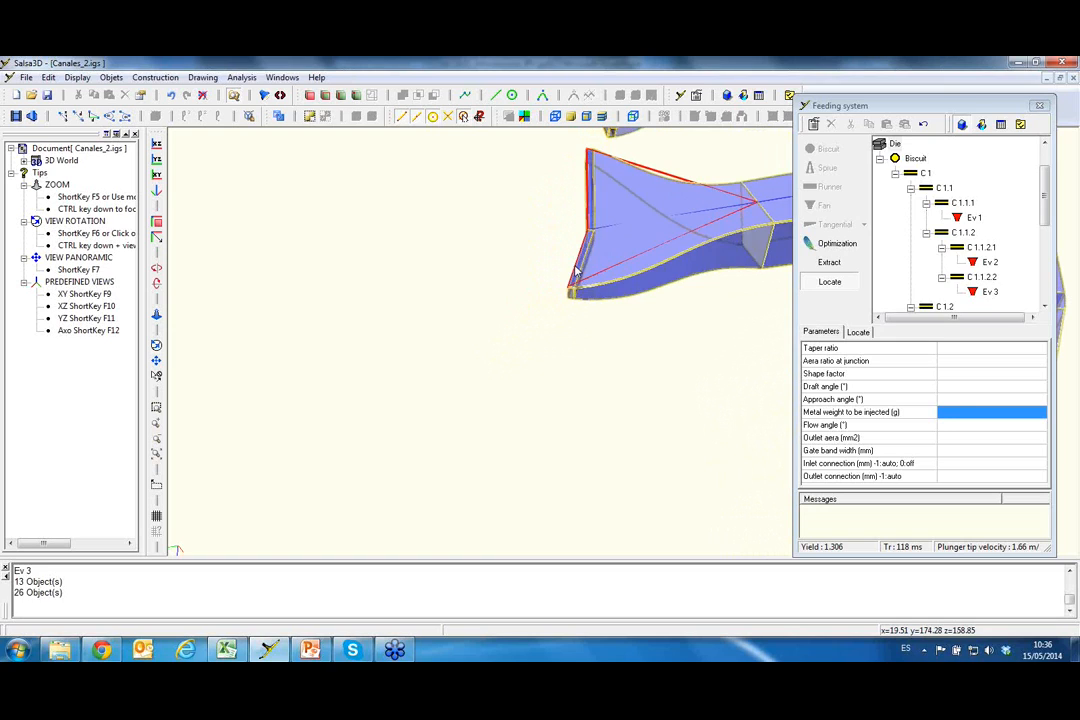
left_click(574, 275)
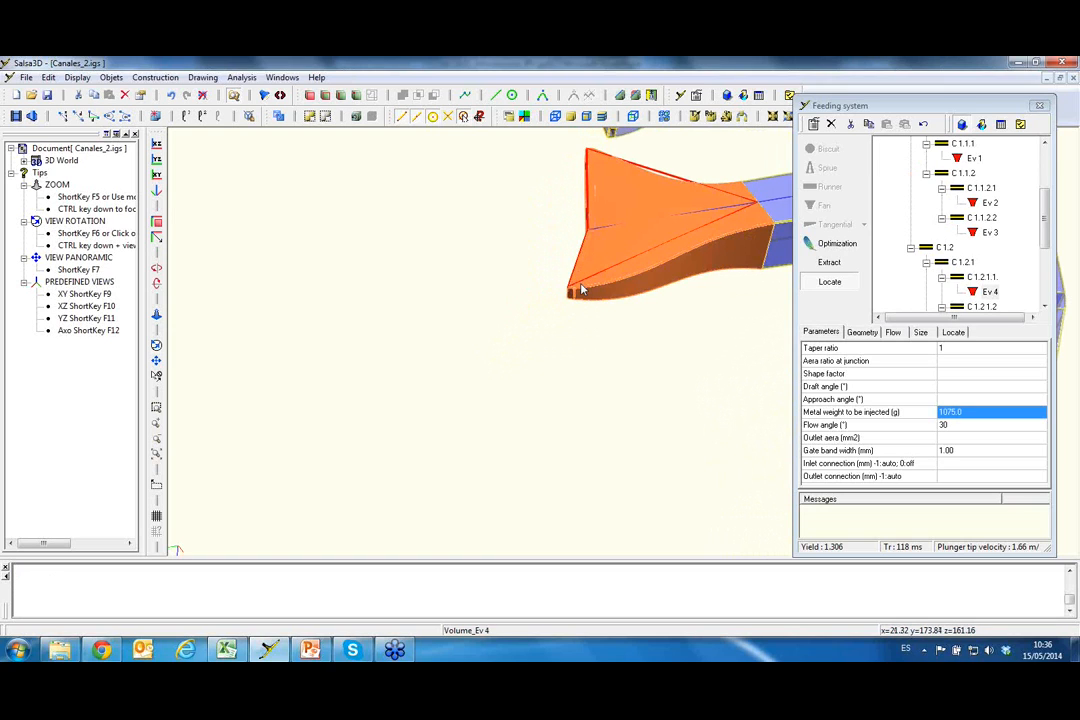
left_click(950, 451)
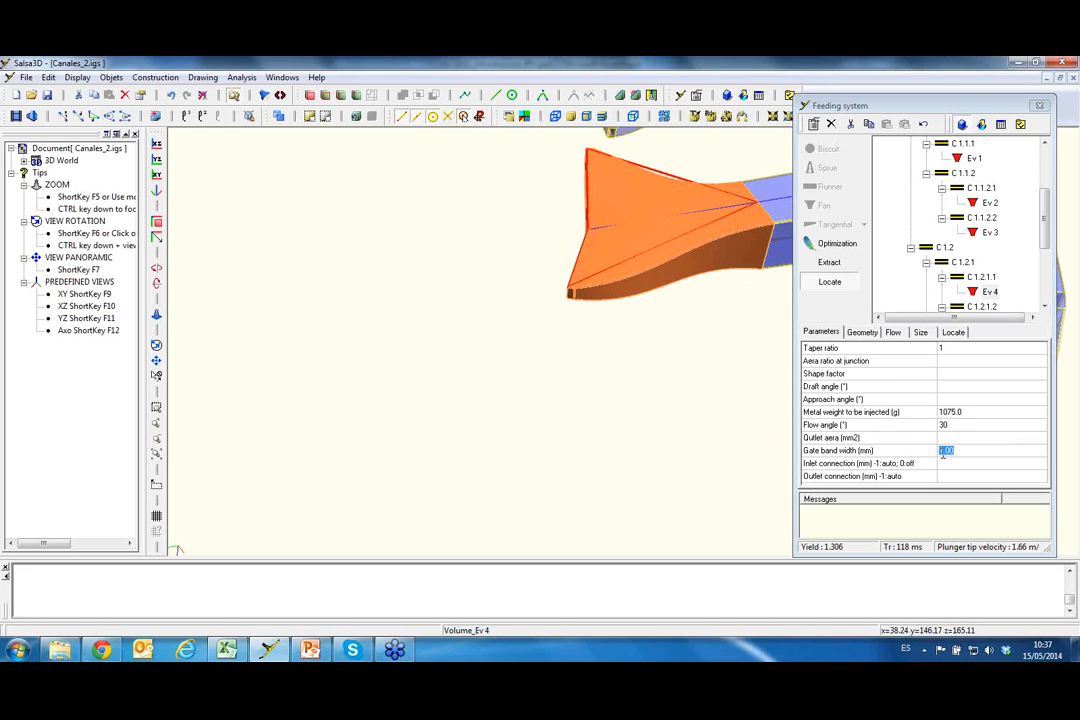
type("2")
key("Return")
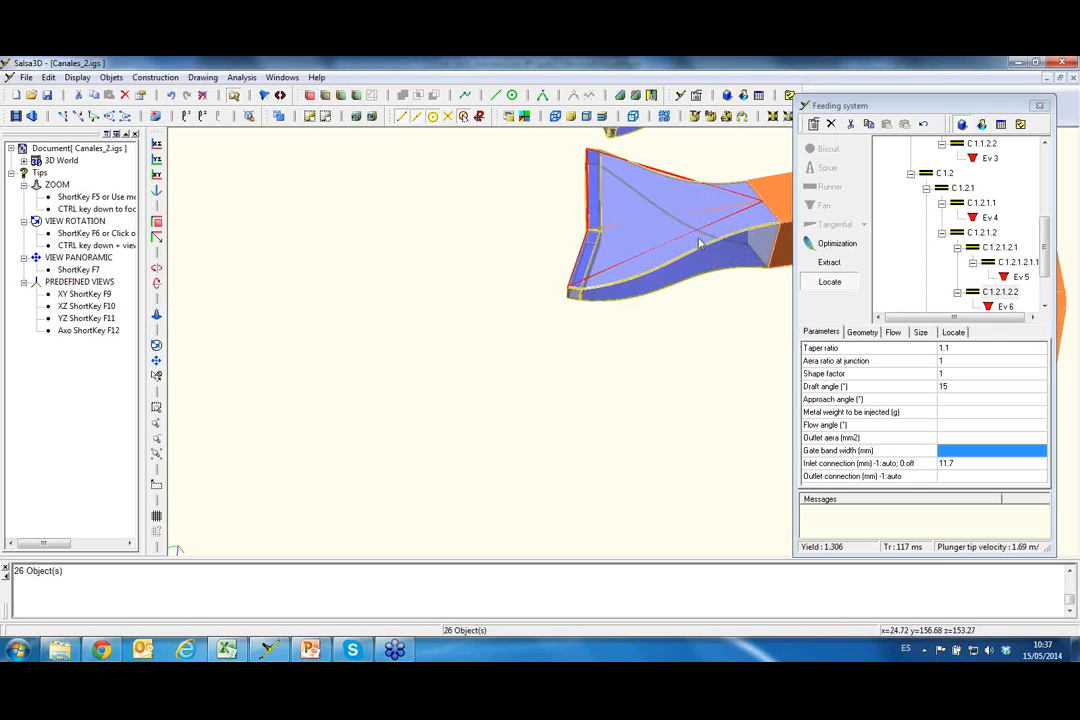
Open the fan properties of Ev 4 and set its flow angle to 10 degrees
left_click(946, 387)
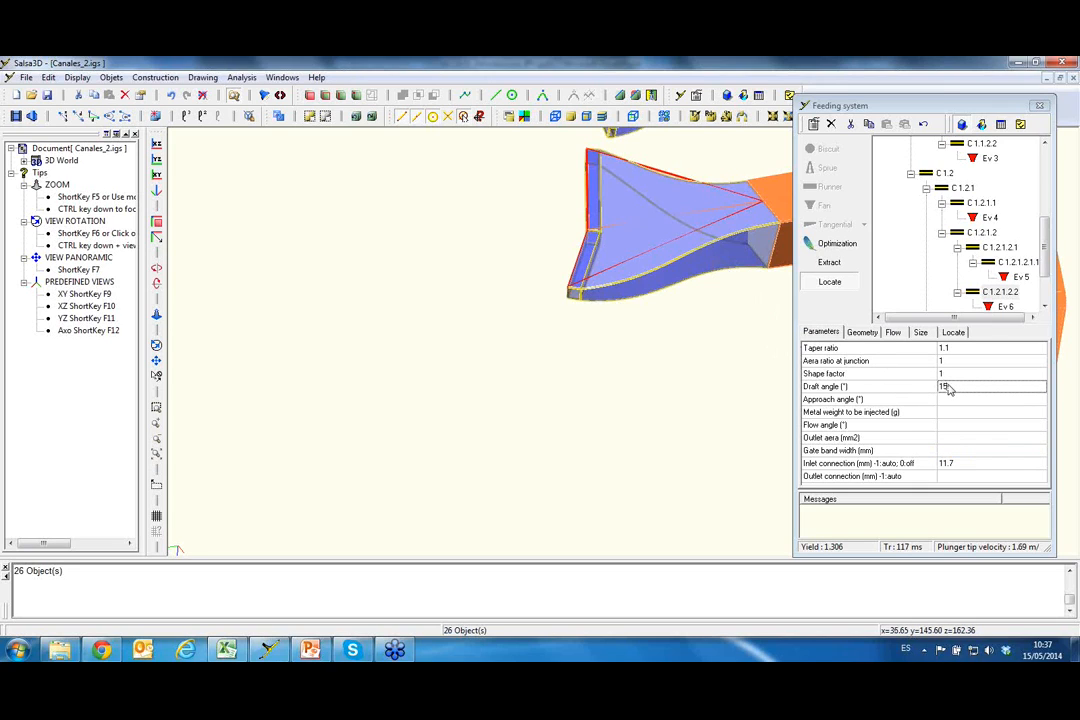
left_click(590, 225)
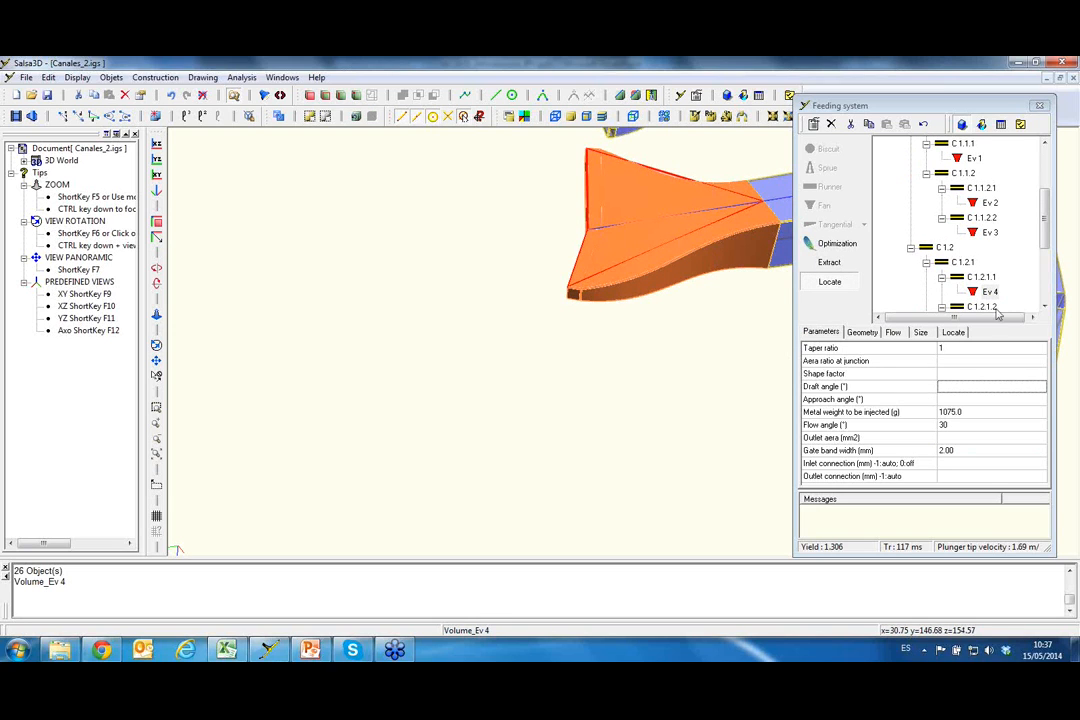
double_click(988, 295)
left_click(354, 203)
left_click_drag(354, 203, 334, 207)
type("10")
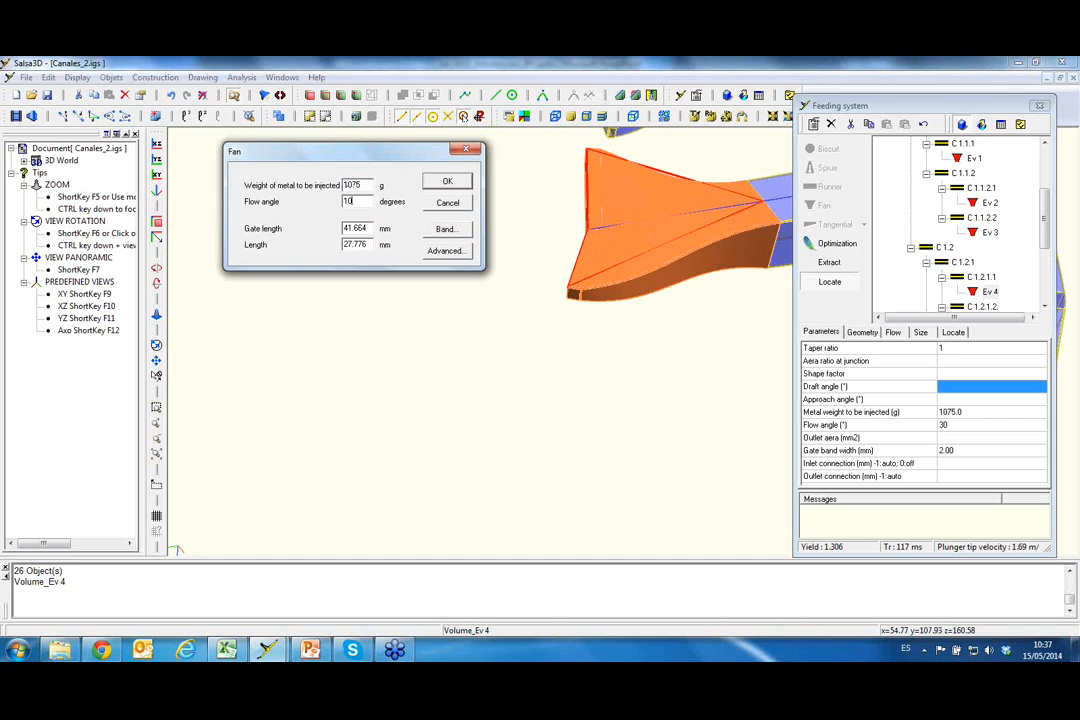
left_click(447, 181)
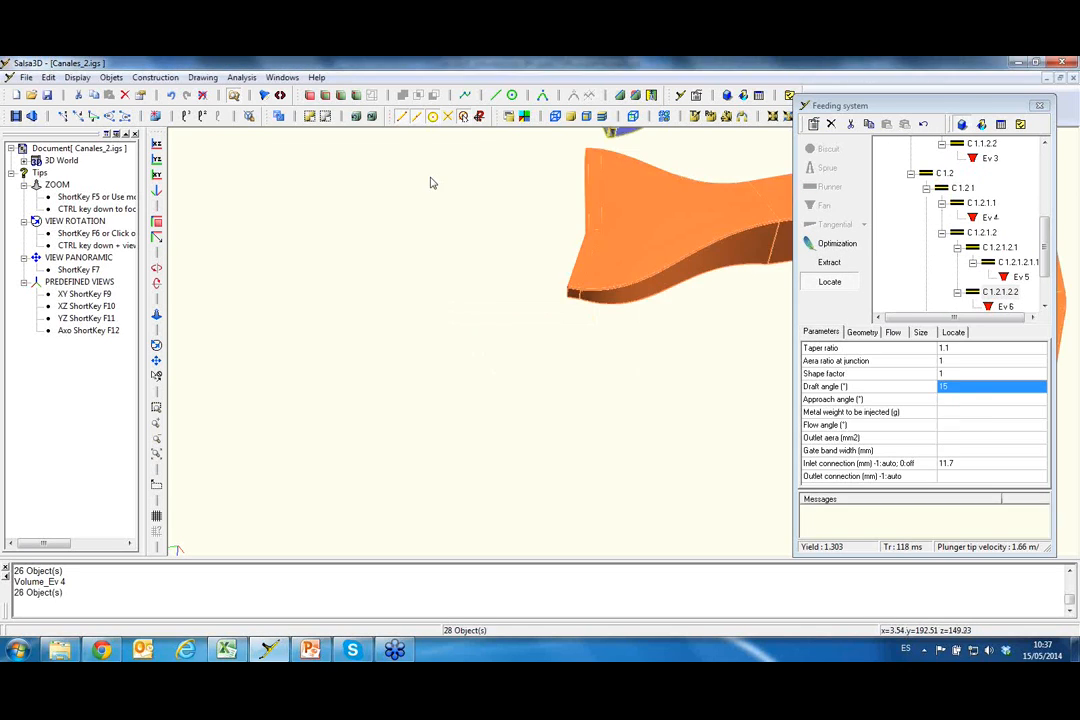
Clear the selection and review the general and gate results of the complete feeding system
mouse_move(638, 238)
middle_mouse_down()
mouse_move(618, 260)
mouse_move(610, 345)
middle_mouse_up()
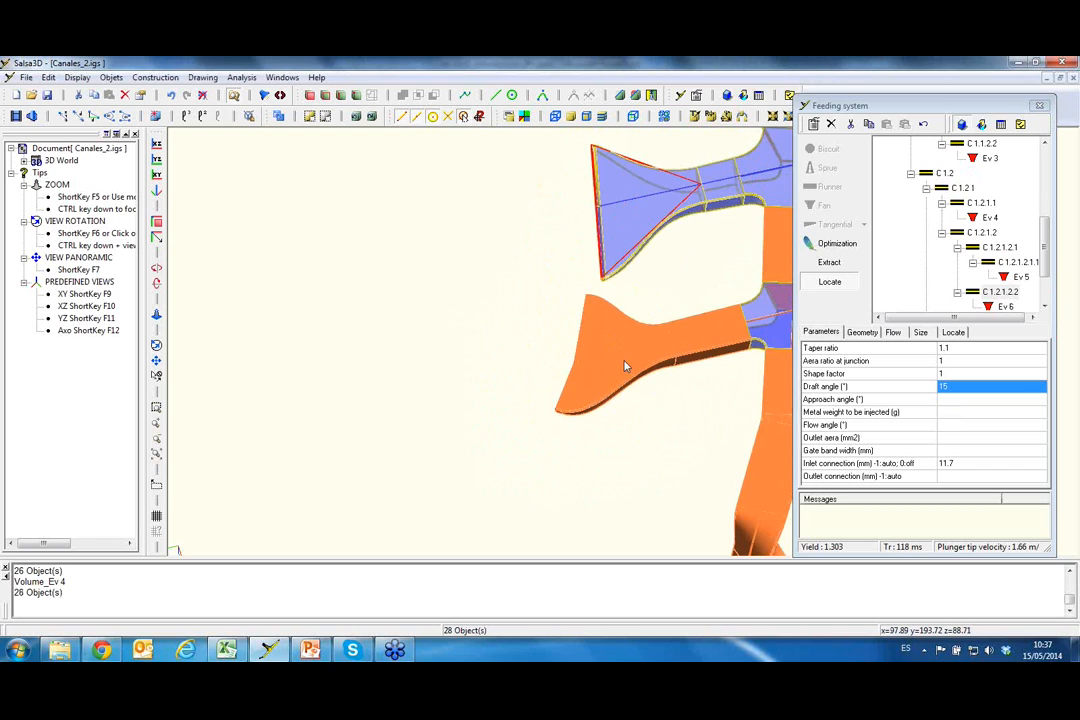
scroll(624, 366, "down", 3)
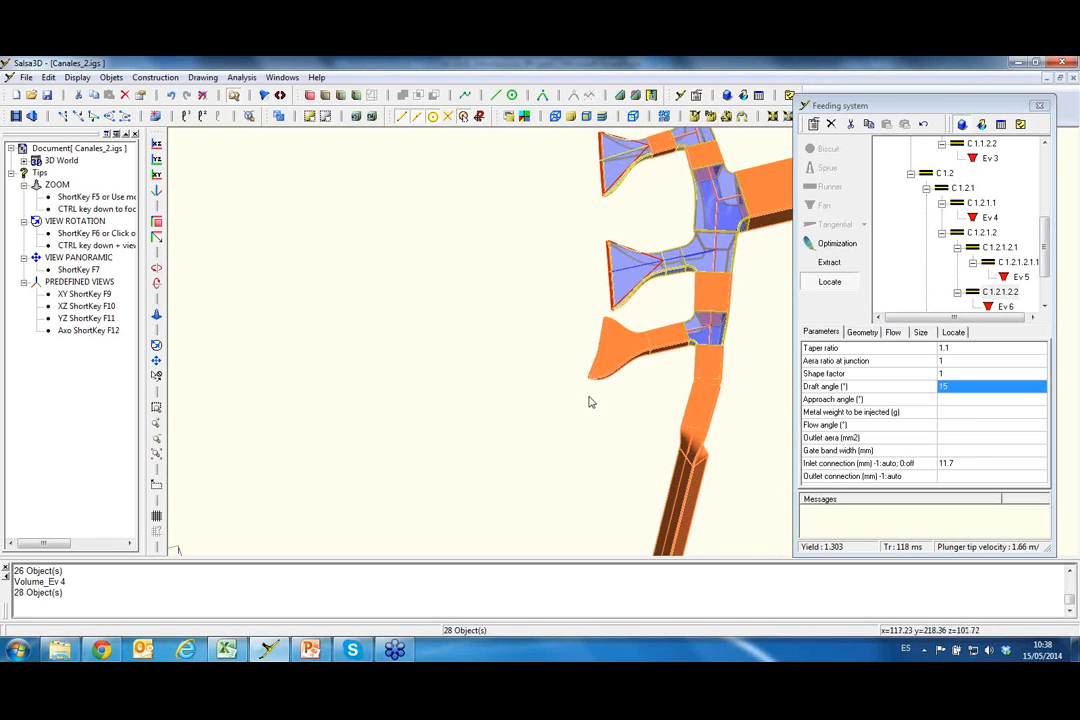
left_click(588, 397)
middle_click_drag(617, 350, 645, 345)
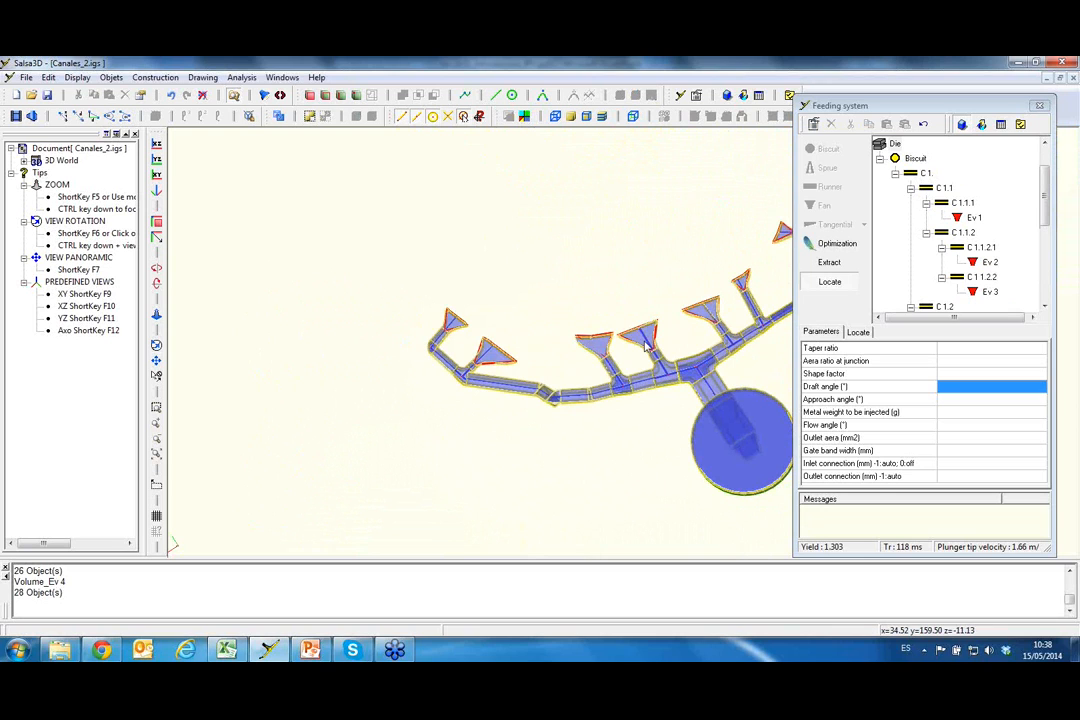
left_click(1001, 126)
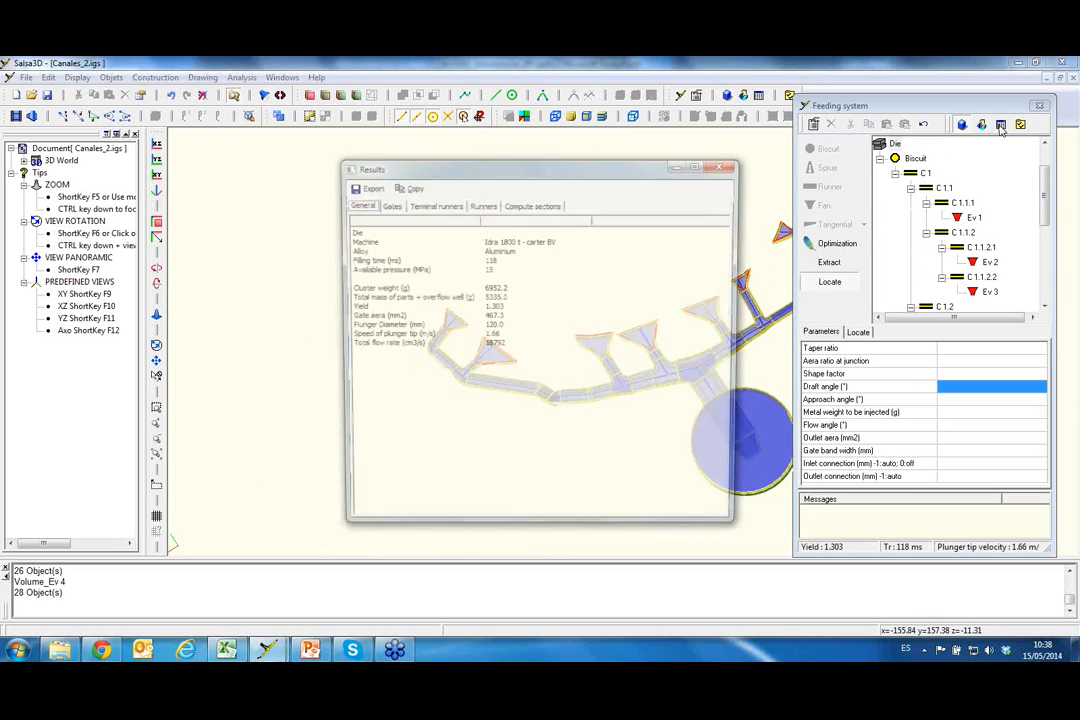
left_click_drag(584, 172, 416, 142)
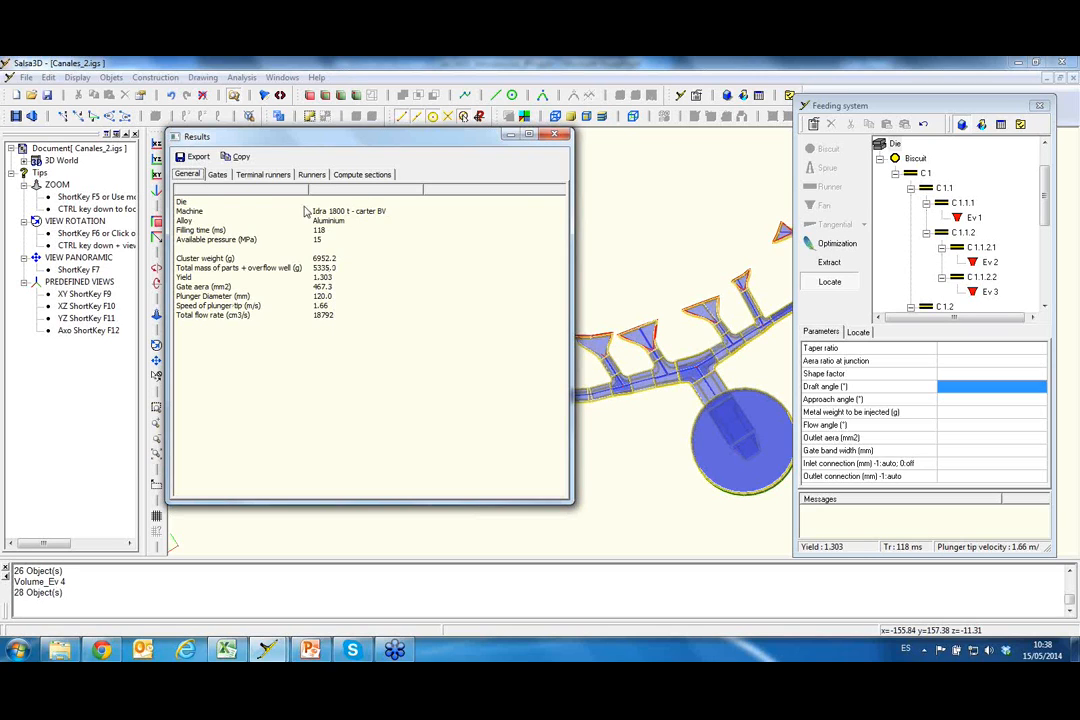
left_click(218, 175)
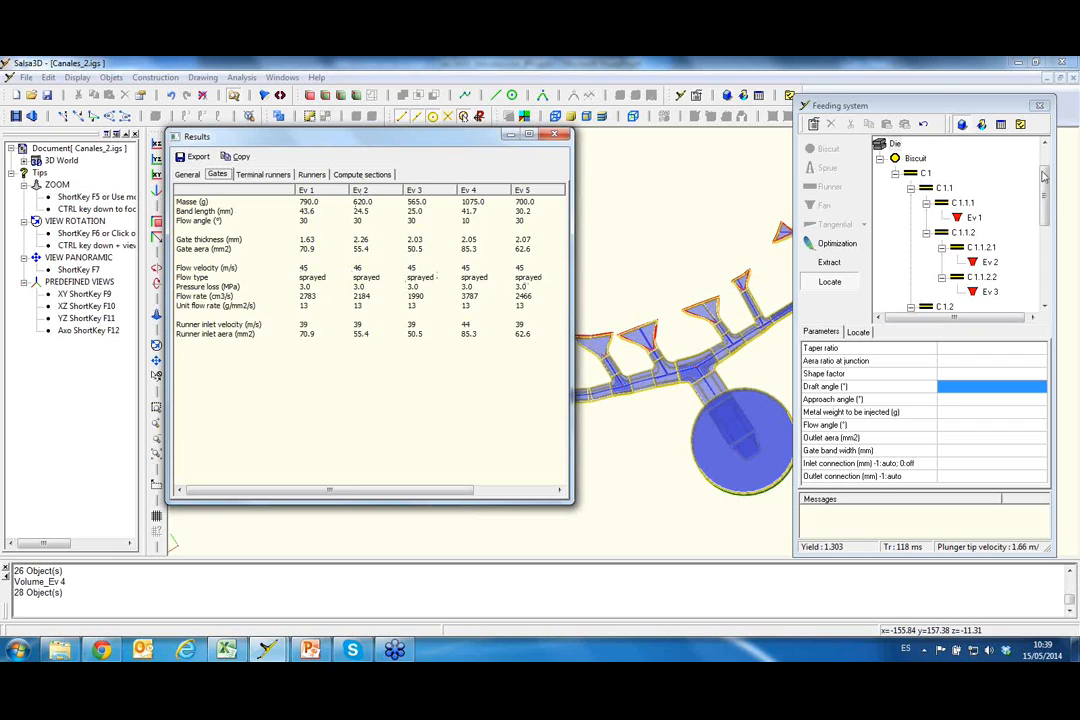
left_click(555, 134)
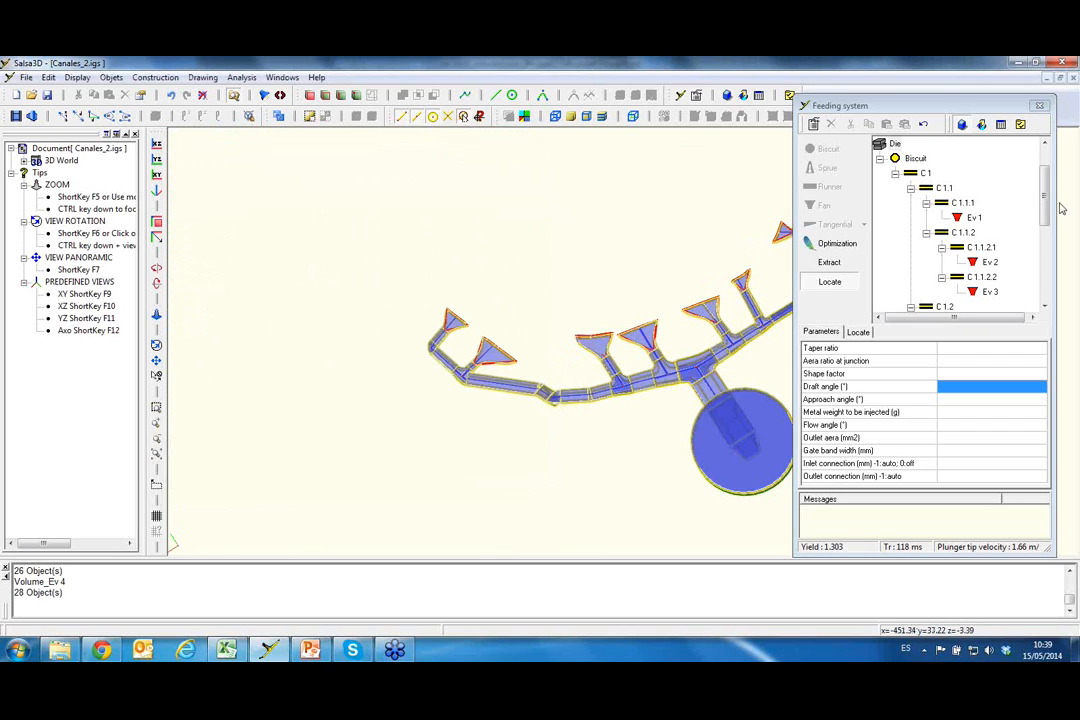
Review the die's gate velocity and thickness limits in its settings and accept them as they are
scroll(895, 190, "up", 1)
left_click(896, 189)
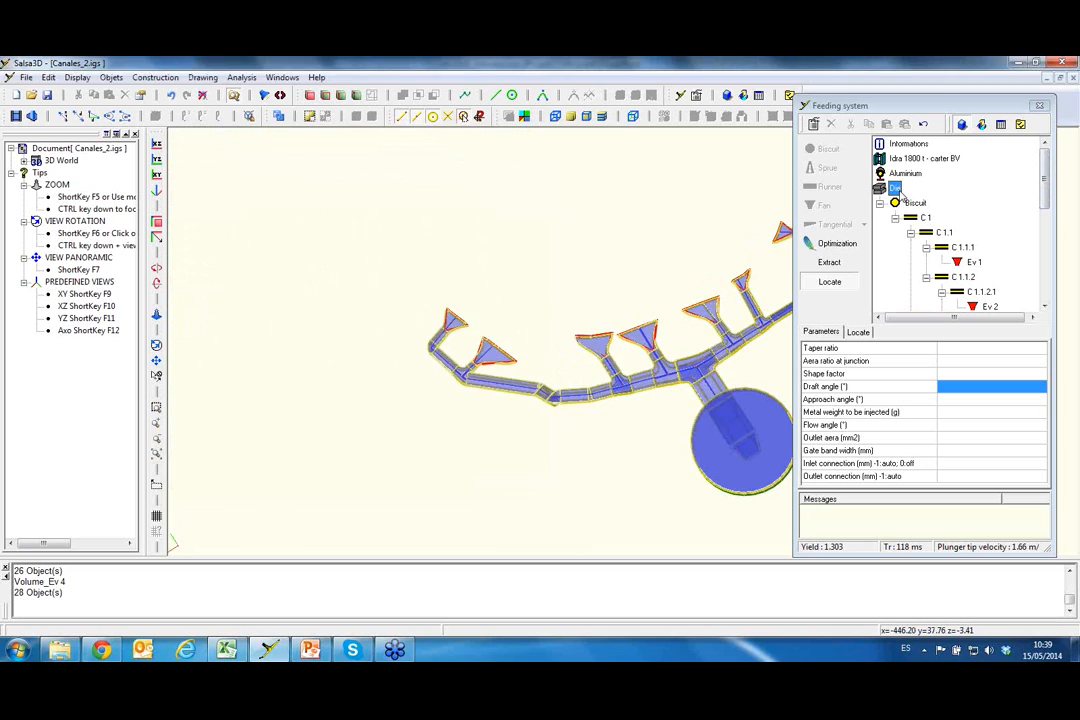
double_click(896, 189)
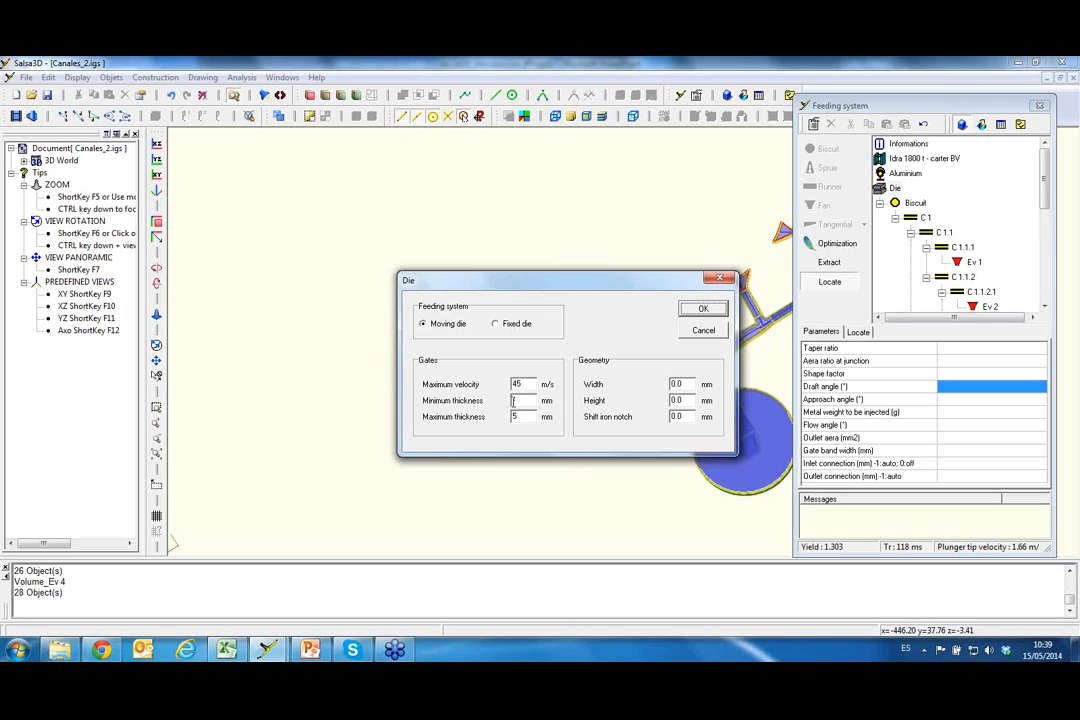
left_click(703, 308)
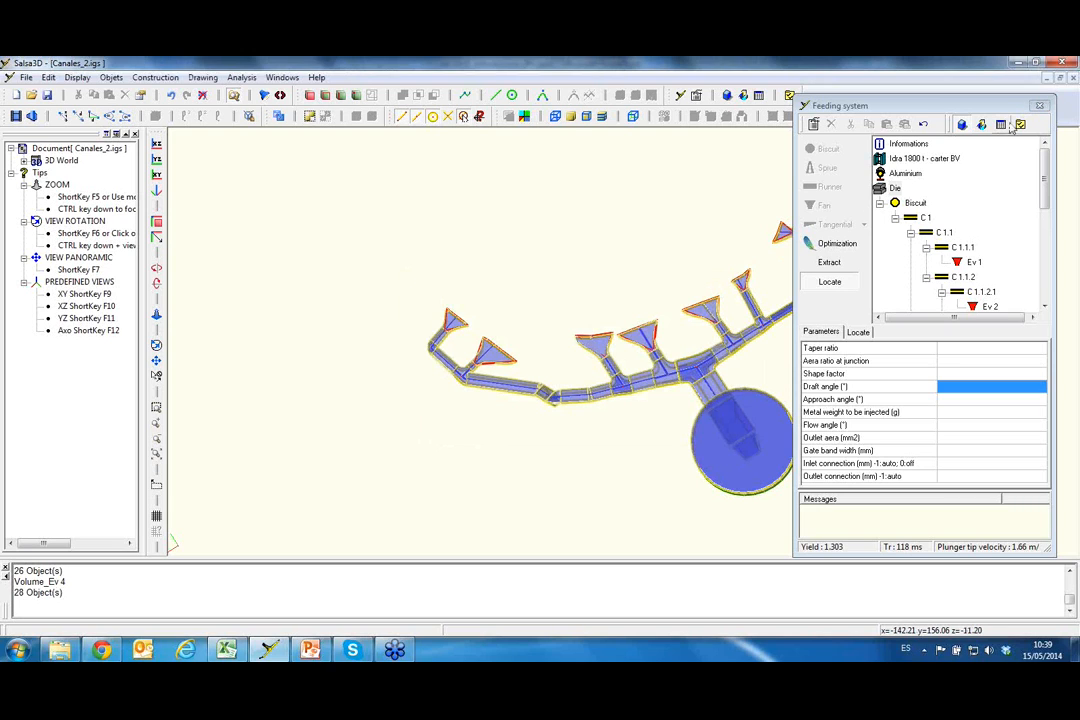
Examine the calculated results for the gates, the terminal runners and the runners
left_click(217, 174)
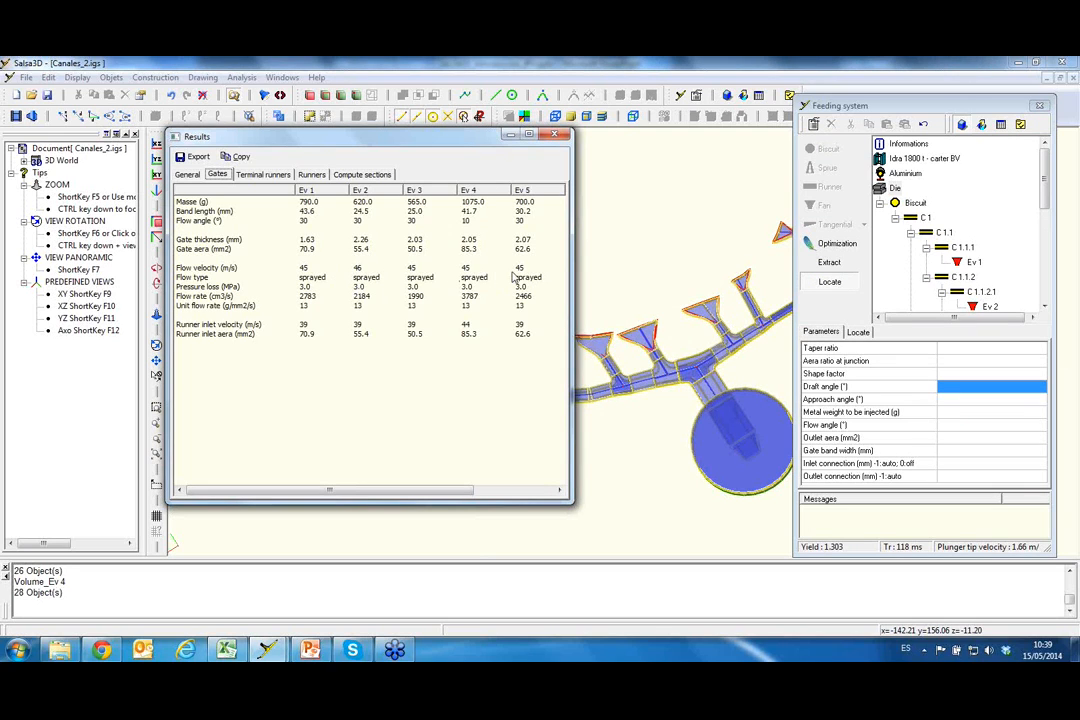
left_click(270, 175)
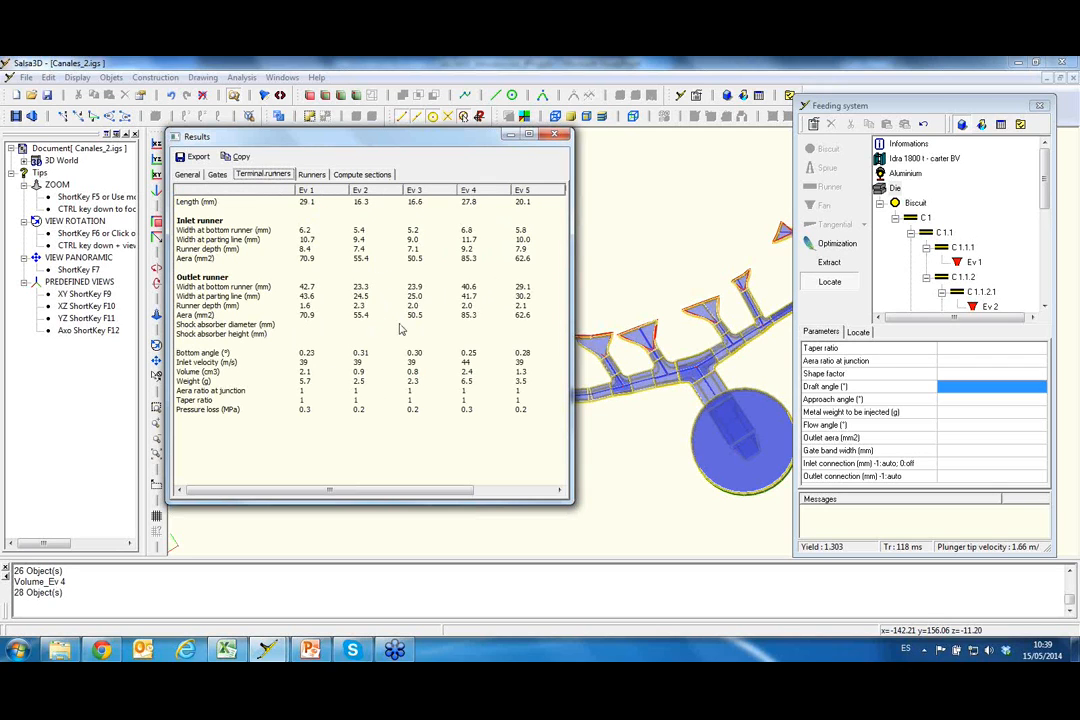
left_click(318, 176)
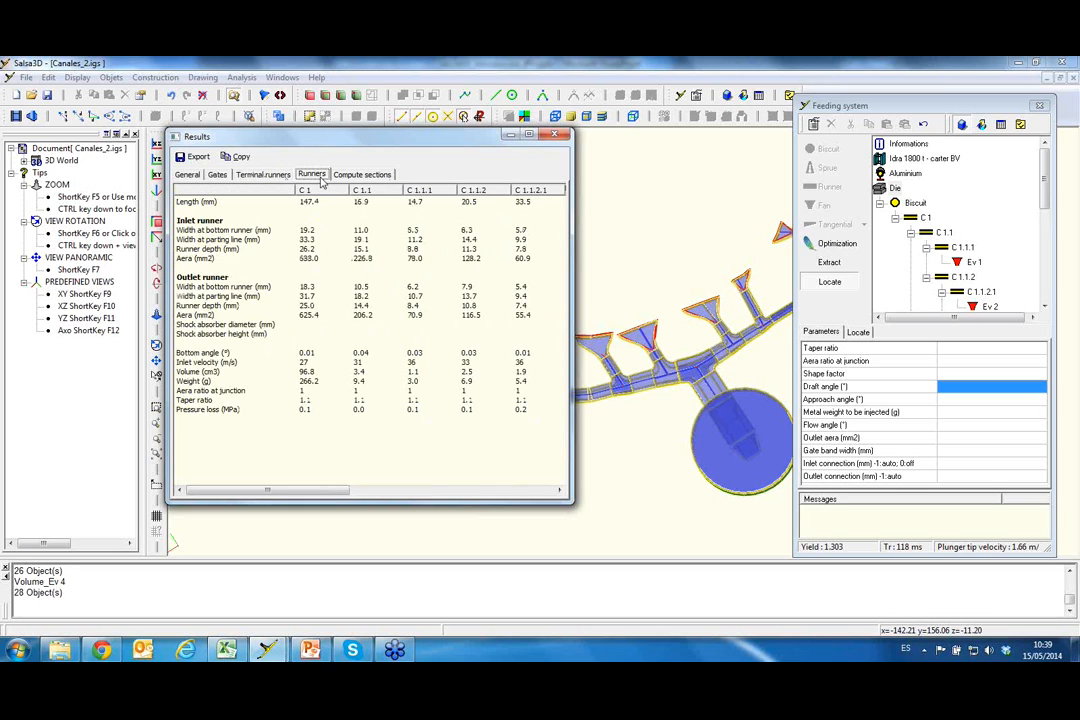
Compute 10 cross-sections for every runner and fan, review the section table and close the results
left_click(366, 176)
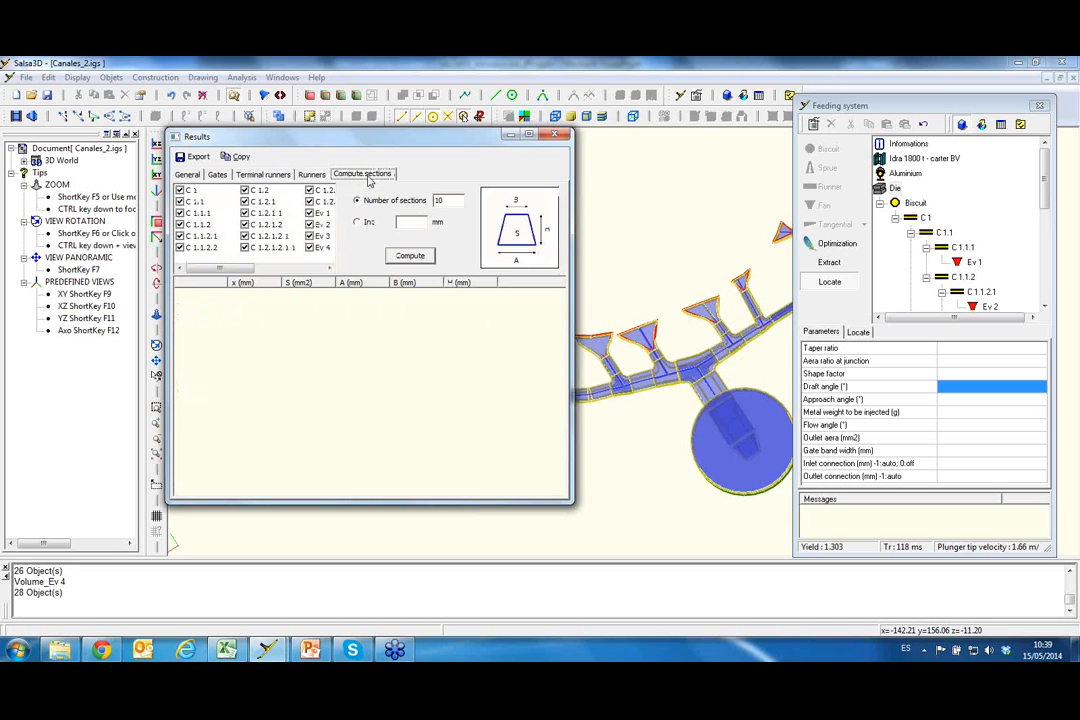
left_click(418, 256)
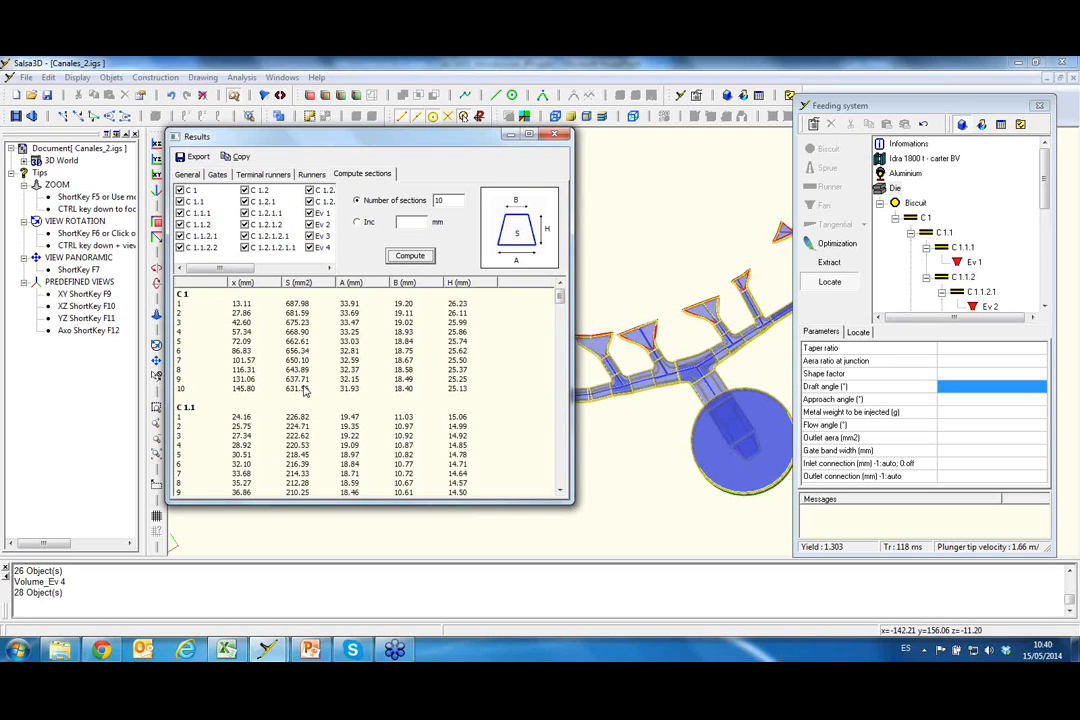
left_click_drag(560, 305, 561, 339)
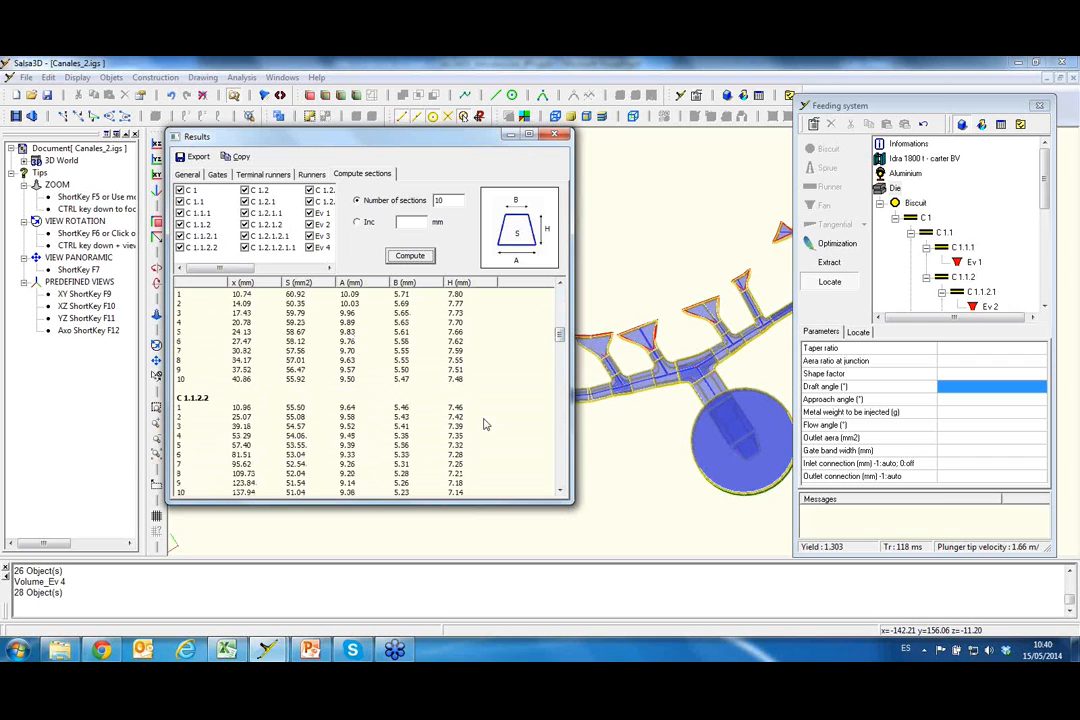
left_click_drag(560, 334, 563, 290)
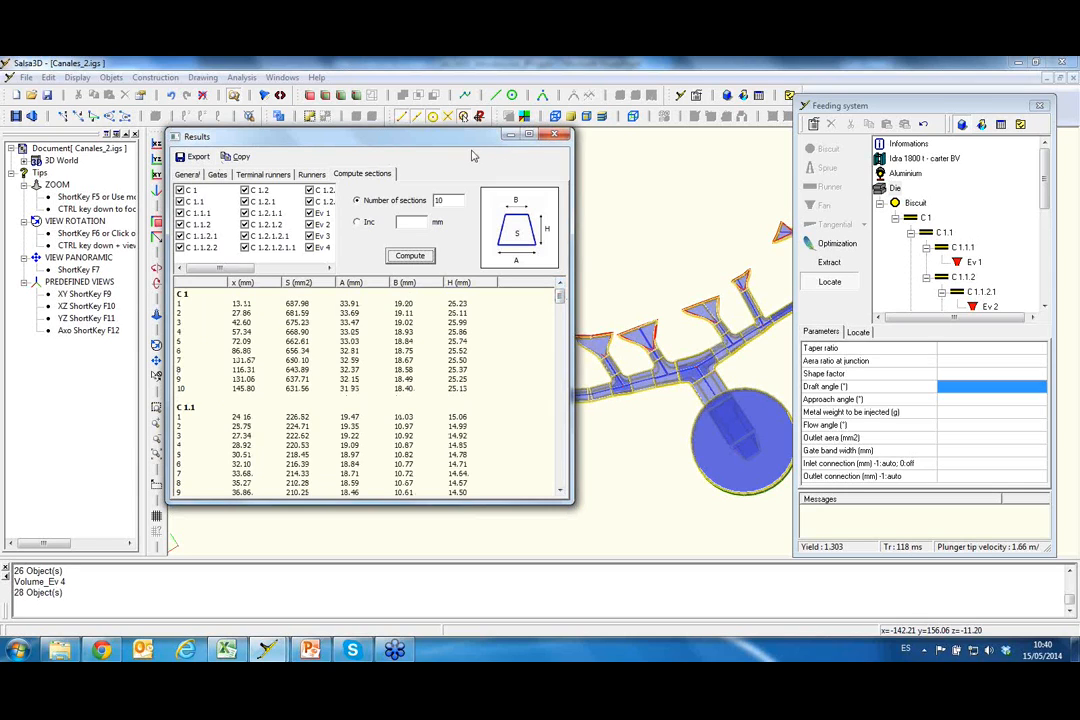
left_click(557, 136)
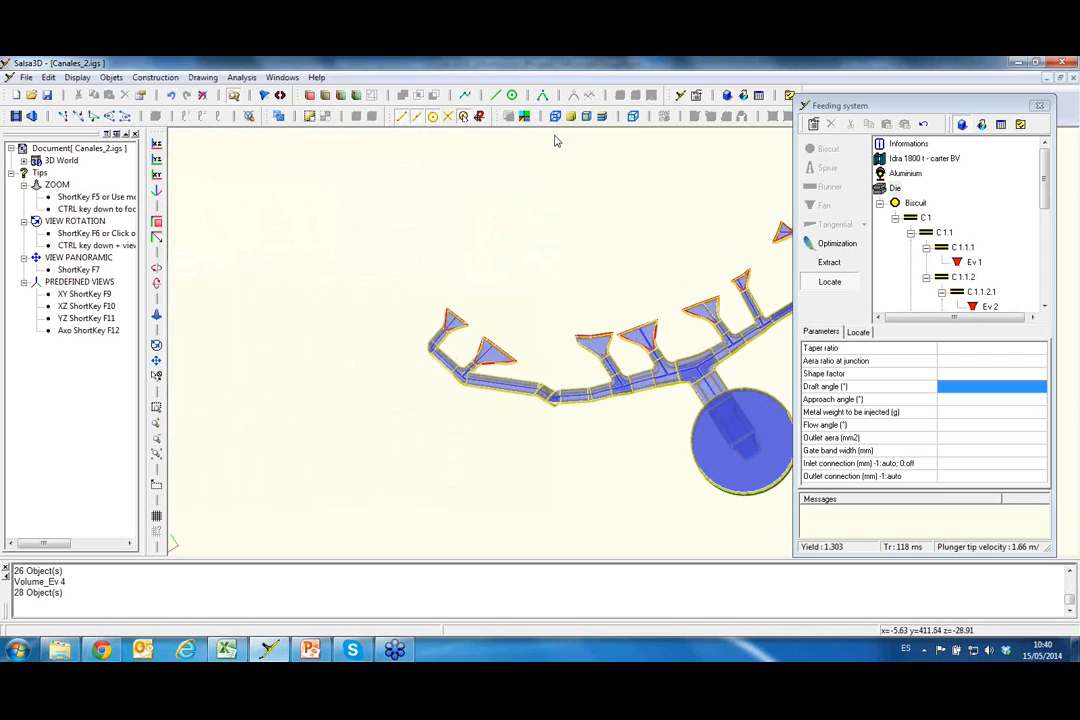
Make a solid of the complete Canales_2.igs feeding system and inspect the generated model
middle_click_drag(681, 399, 637, 331)
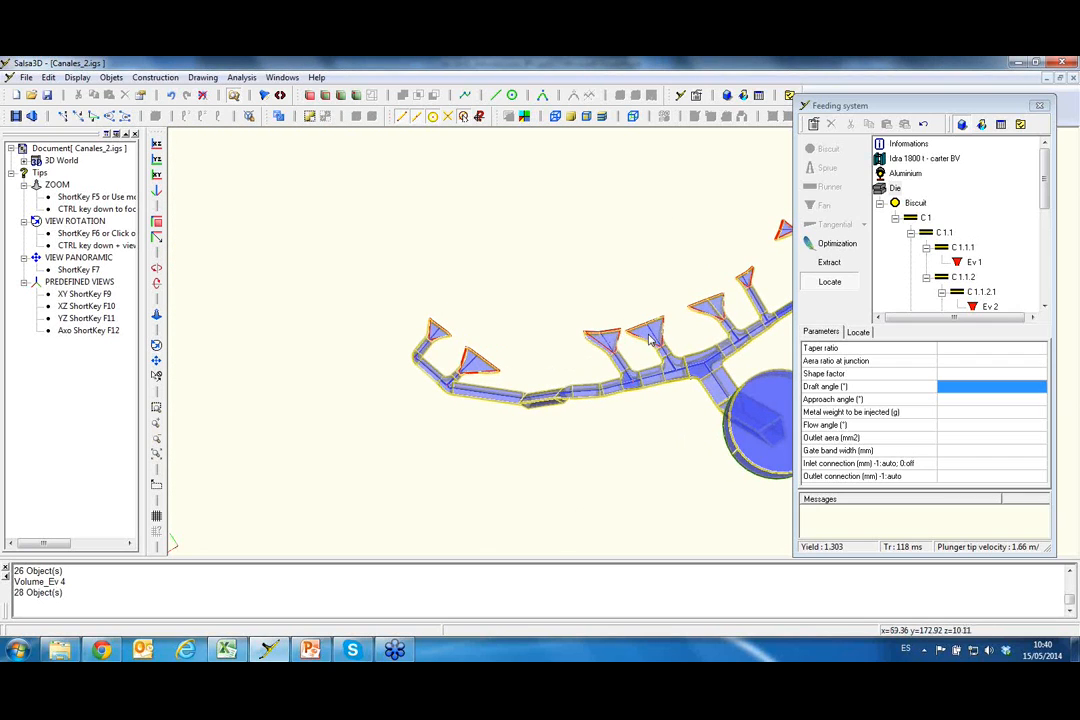
left_click(984, 125)
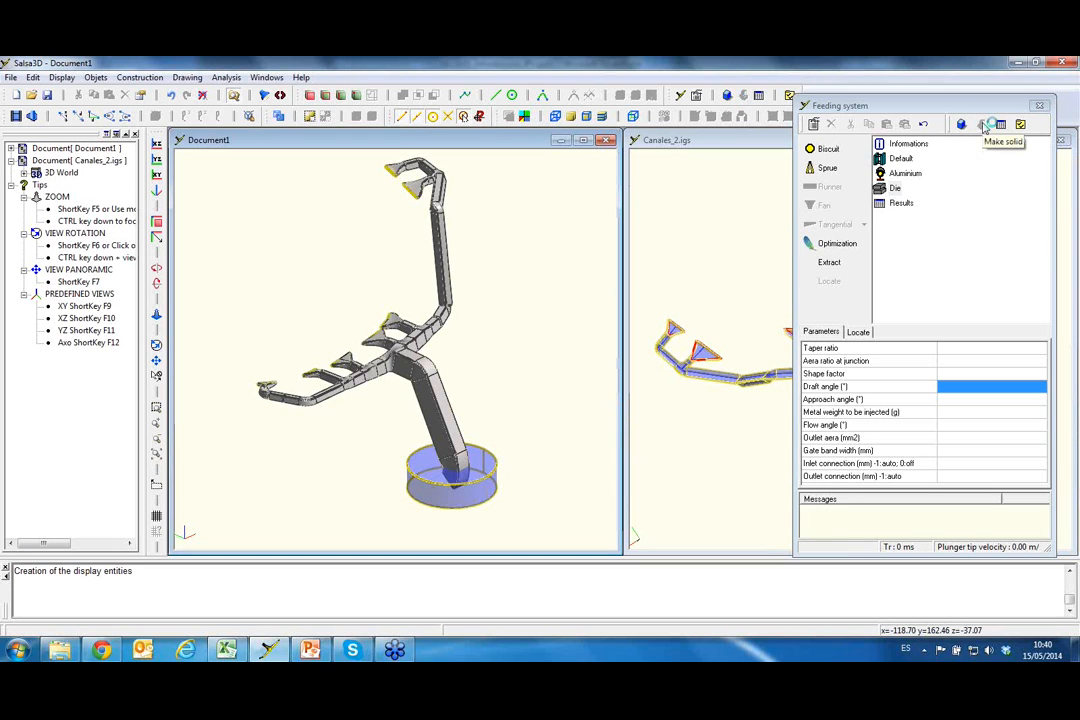
middle_click_drag(412, 361, 387, 357)
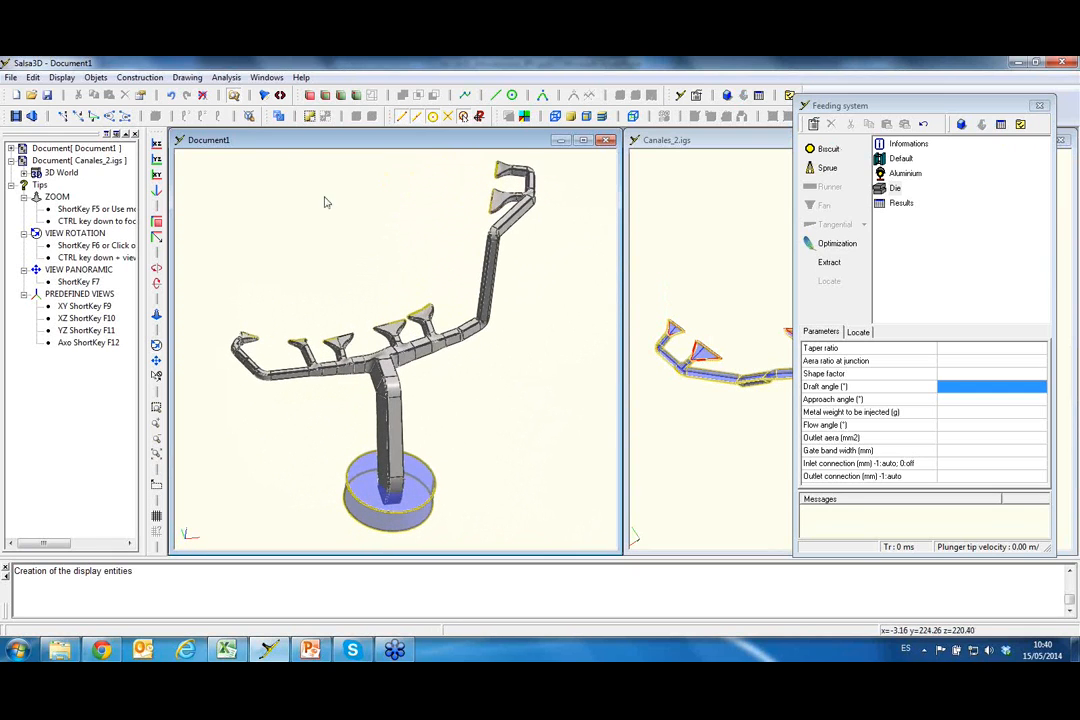
Review the file formats available for exporting the solid model and leave without exporting
left_click(11, 77)
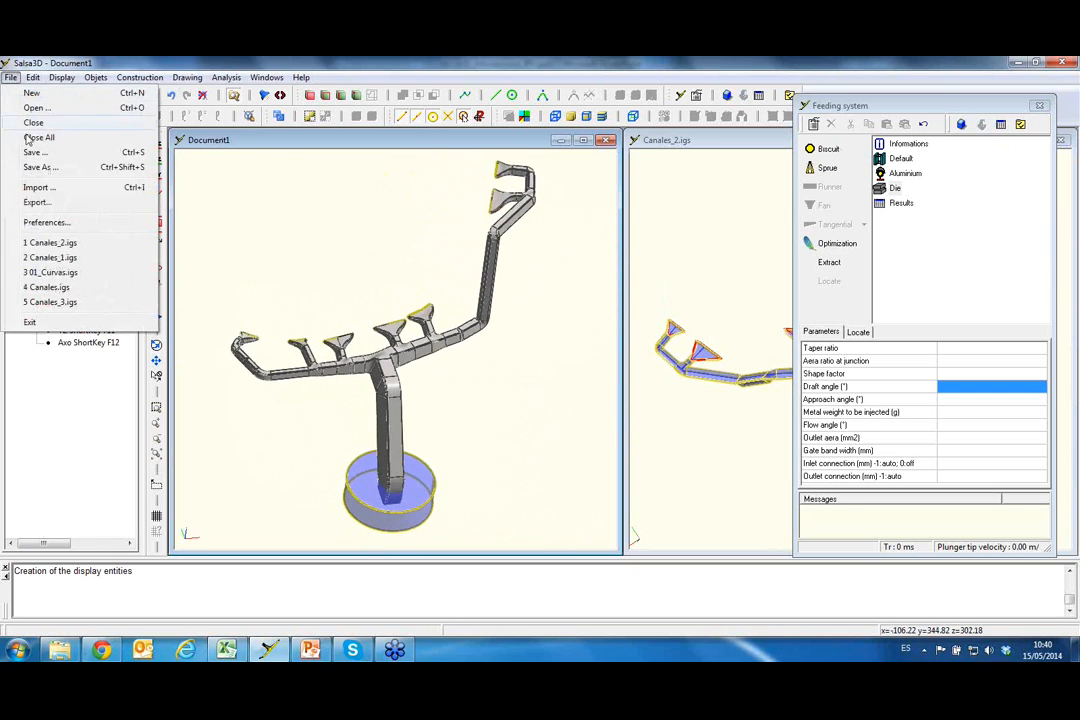
left_click(35, 203)
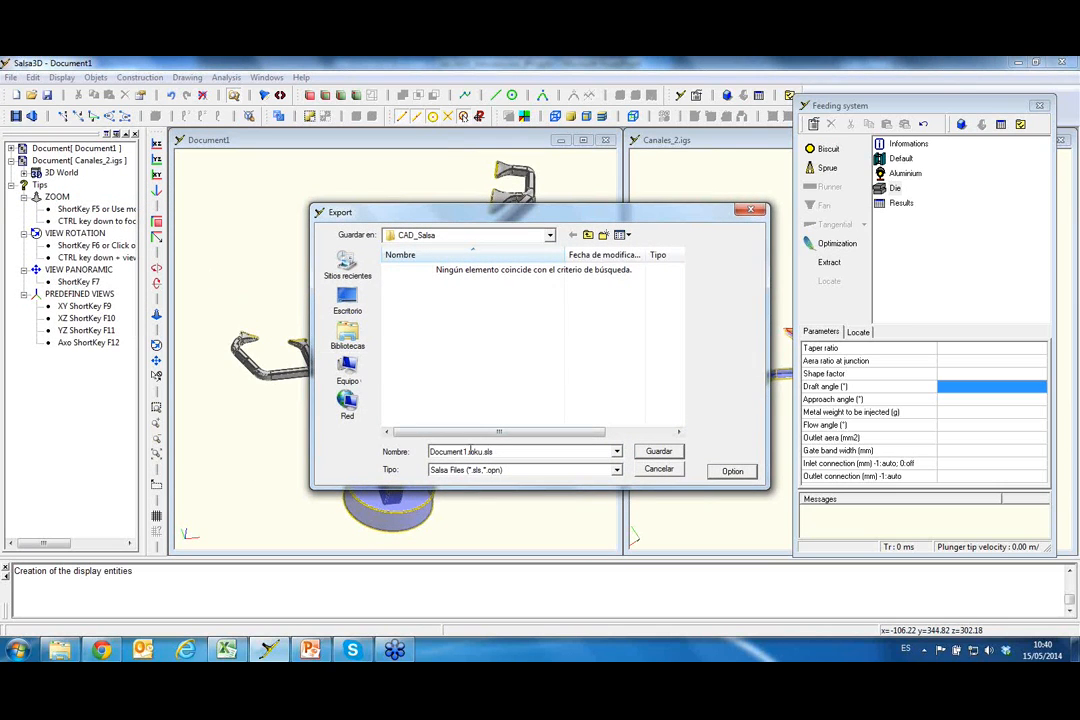
left_click(614, 470)
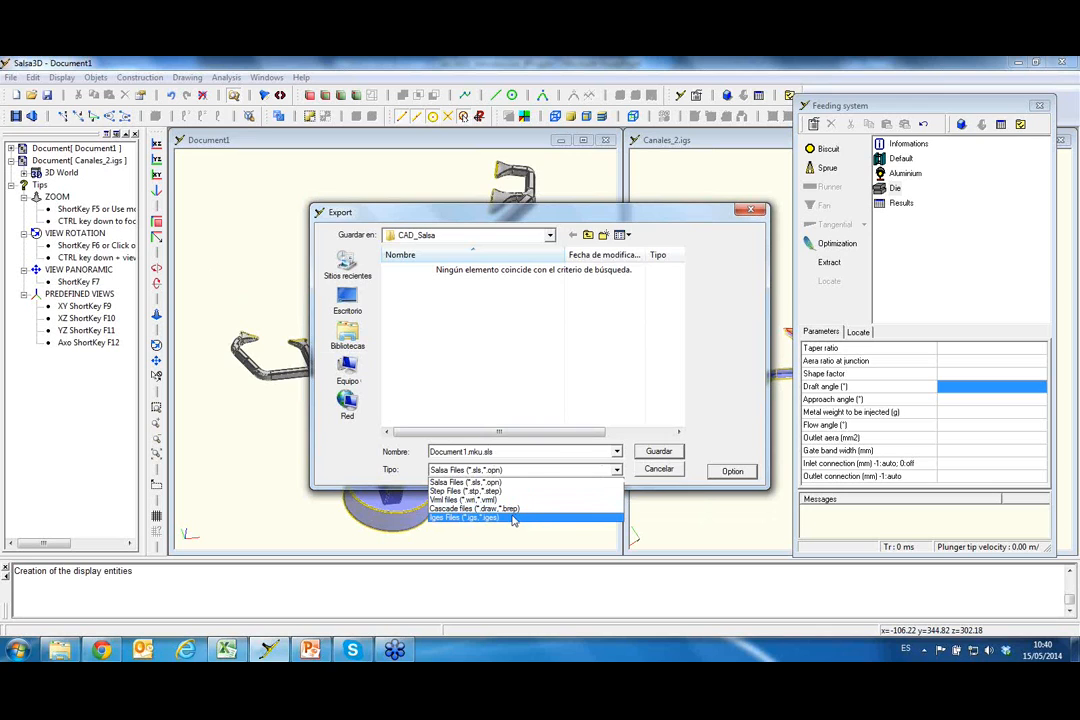
left_click(749, 213)
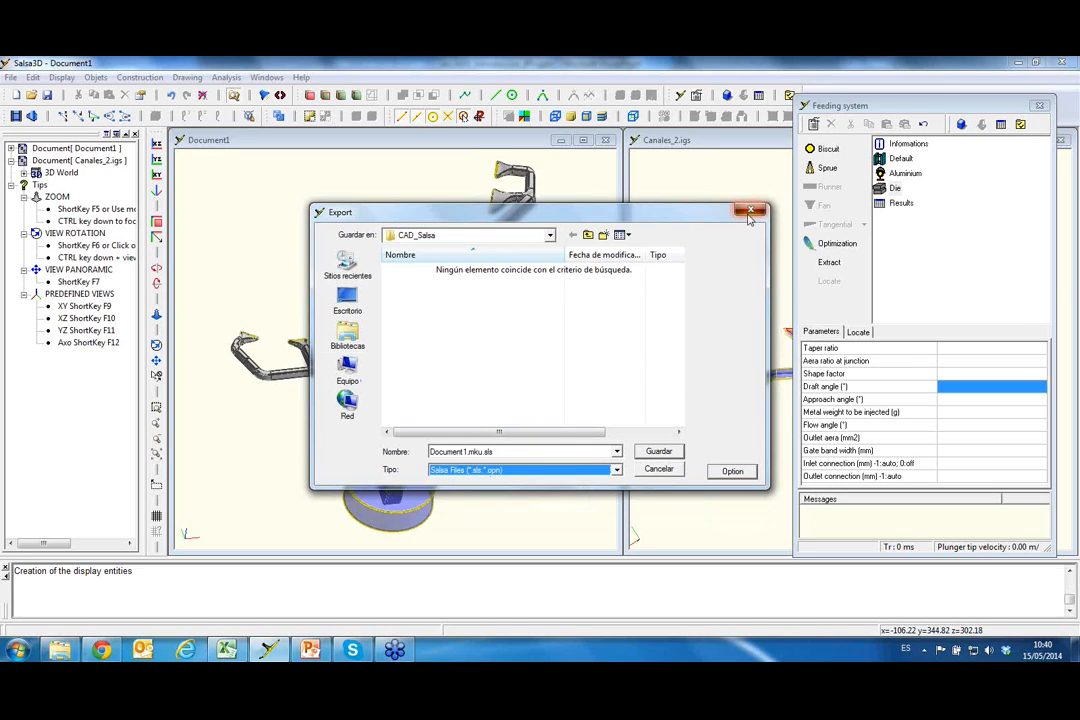
left_click(750, 212)
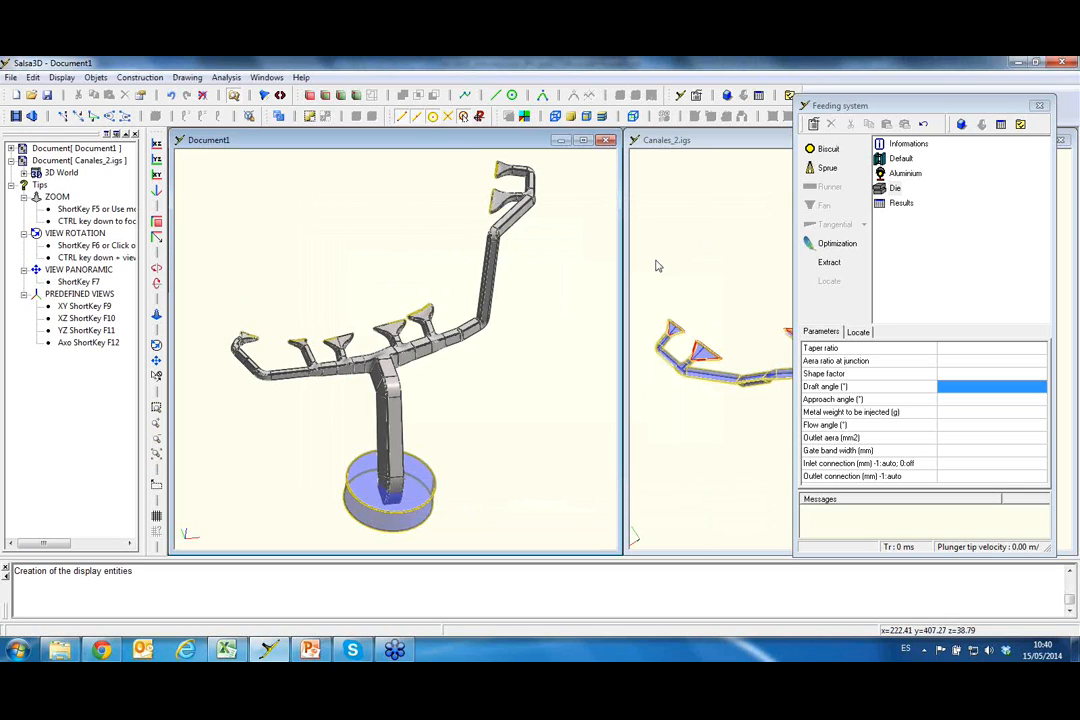
Close Document1 and Canales_2.igs without saving either file
left_click(607, 141)
left_click(568, 382)
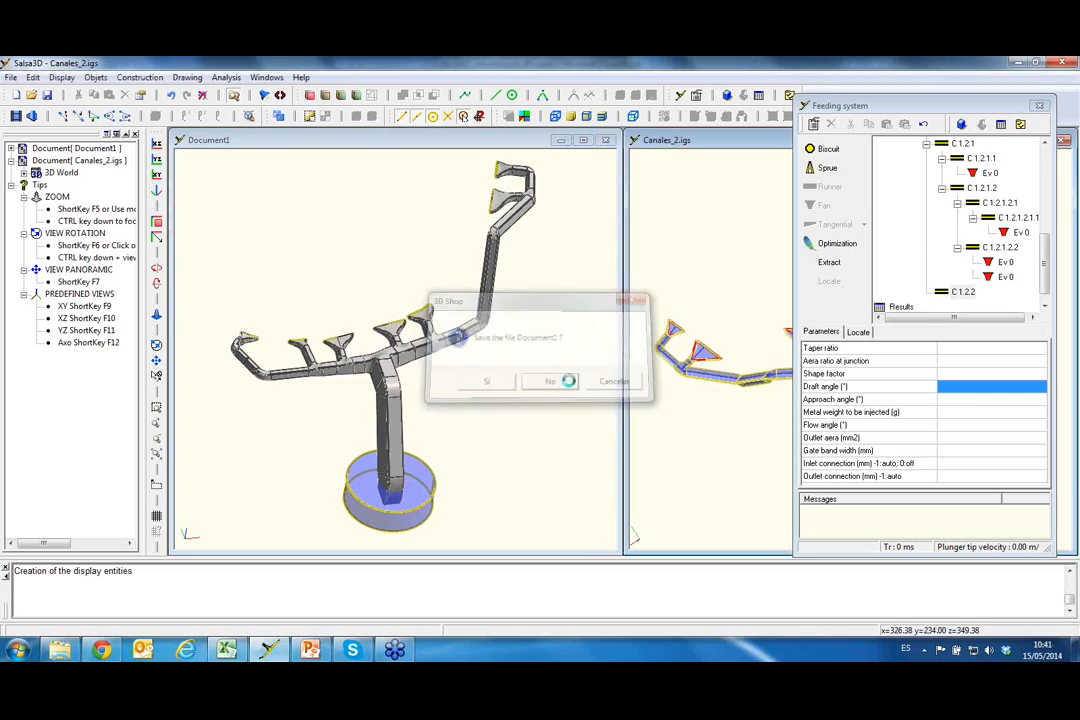
left_click(1062, 142)
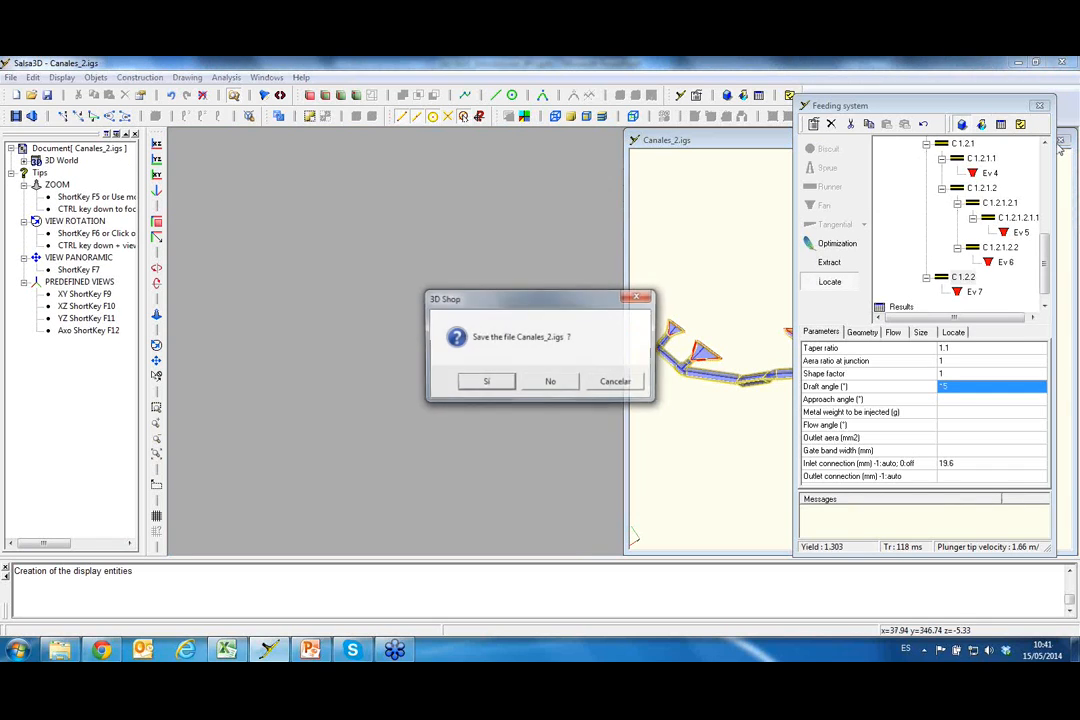
left_click(553, 383)
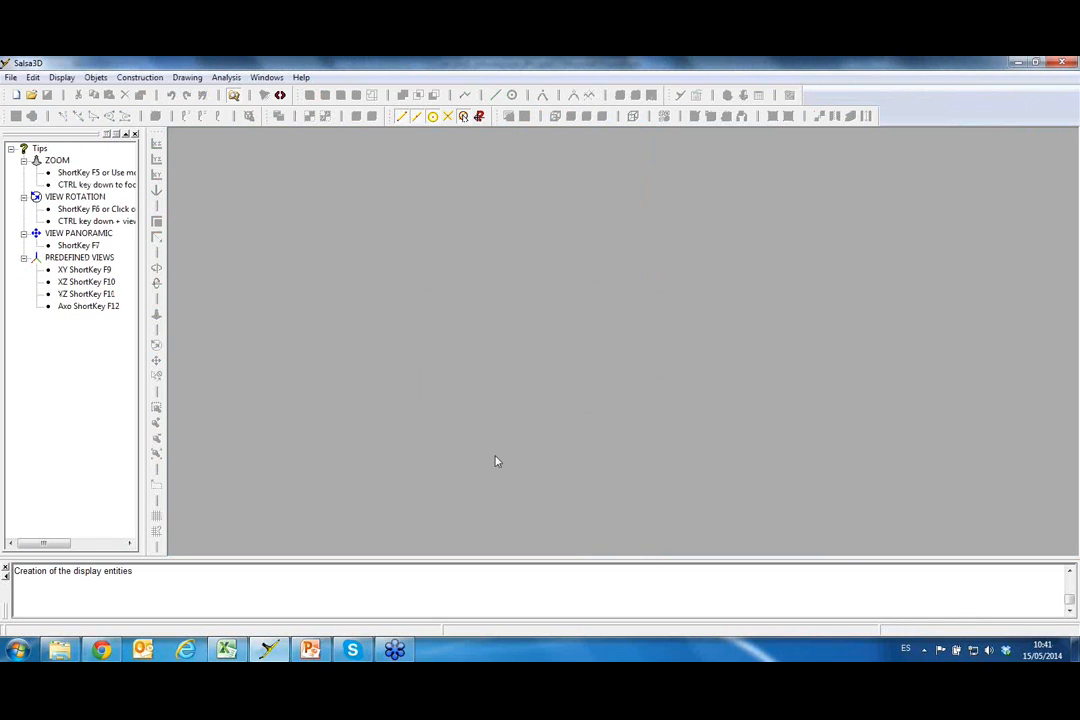
Switch to the PowerPoint presentation, view the Ejemplo 2 Zamak slide and return to Salsa3D
left_click(311, 651)
key("Down")
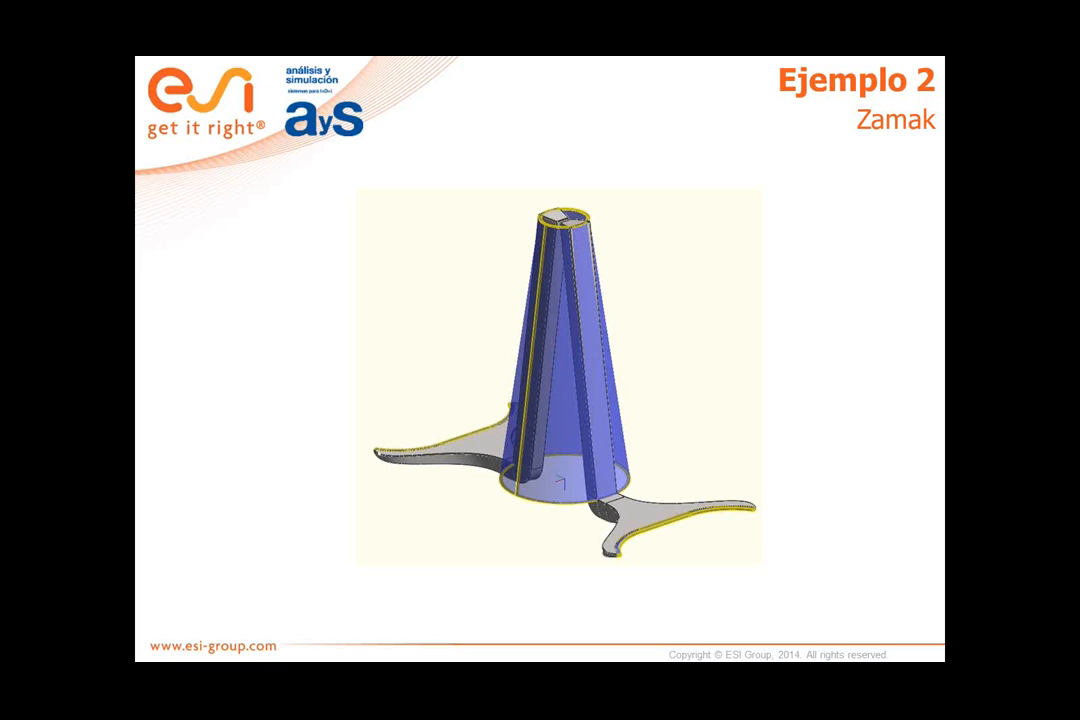
key("Escape")
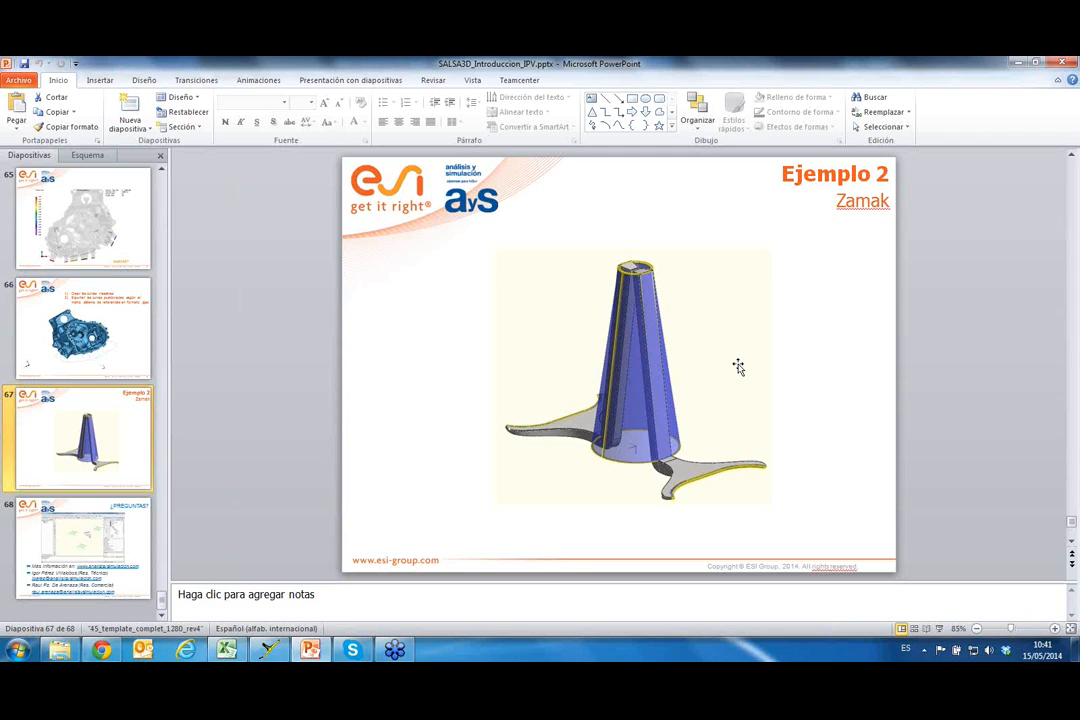
left_click(270, 650)
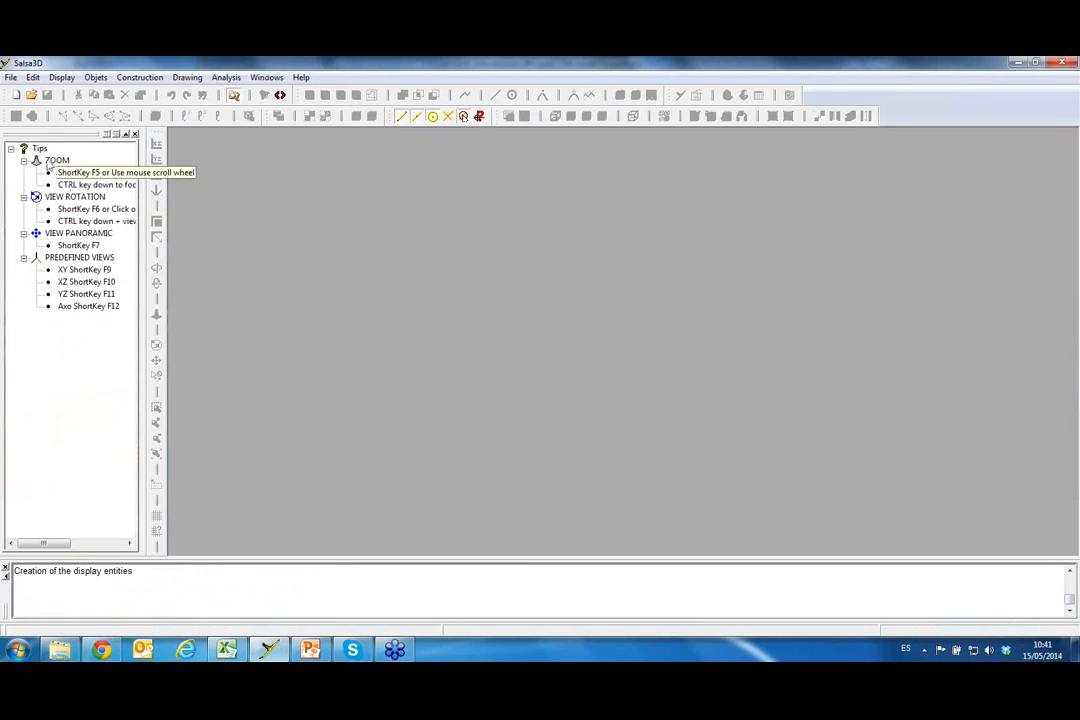
Open 01_Curvas.igs from the 2_Zamak folder and inspect its gate curves
left_click(31, 94)
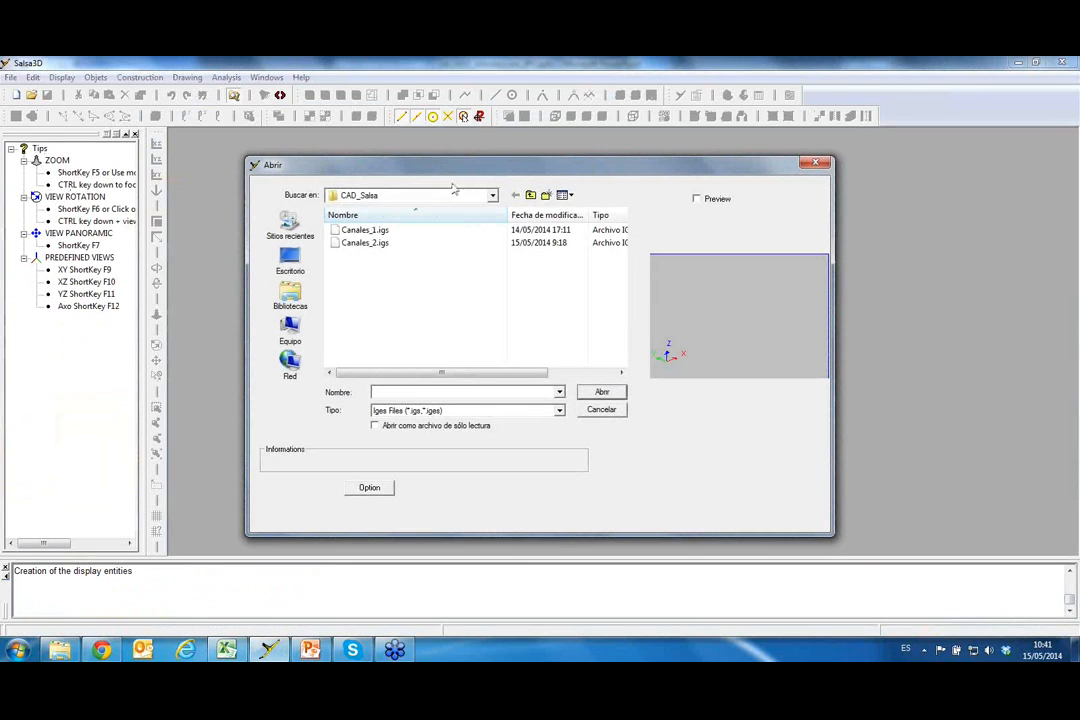
left_click(531, 195)
left_click(531, 196)
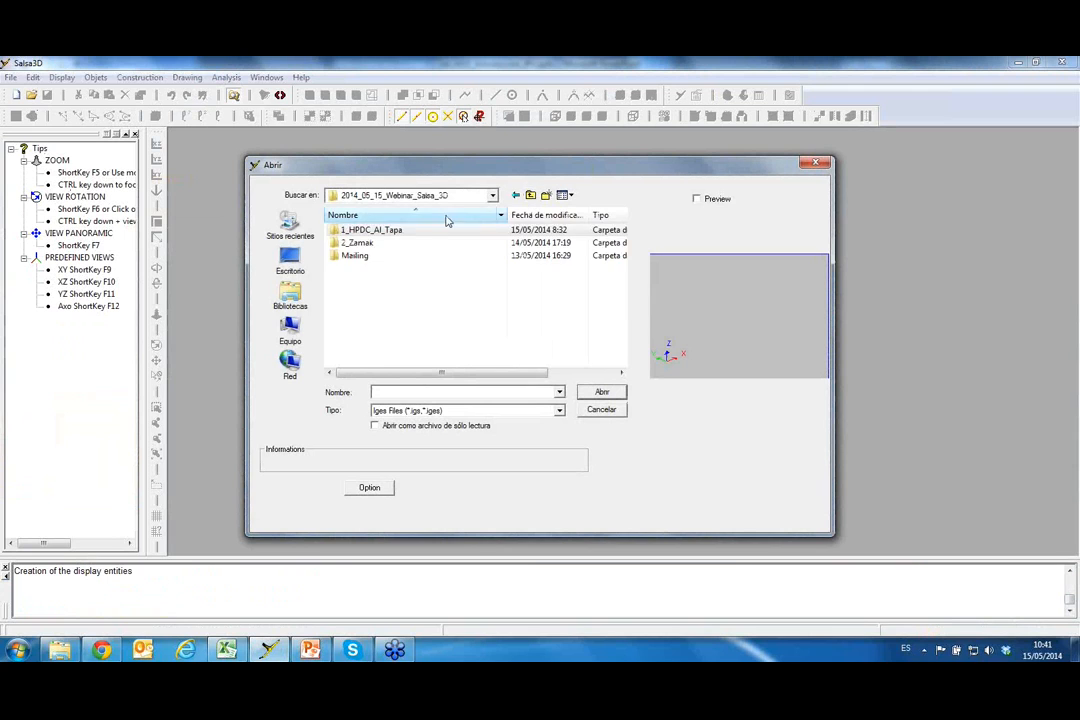
double_click(365, 242)
left_click(366, 244)
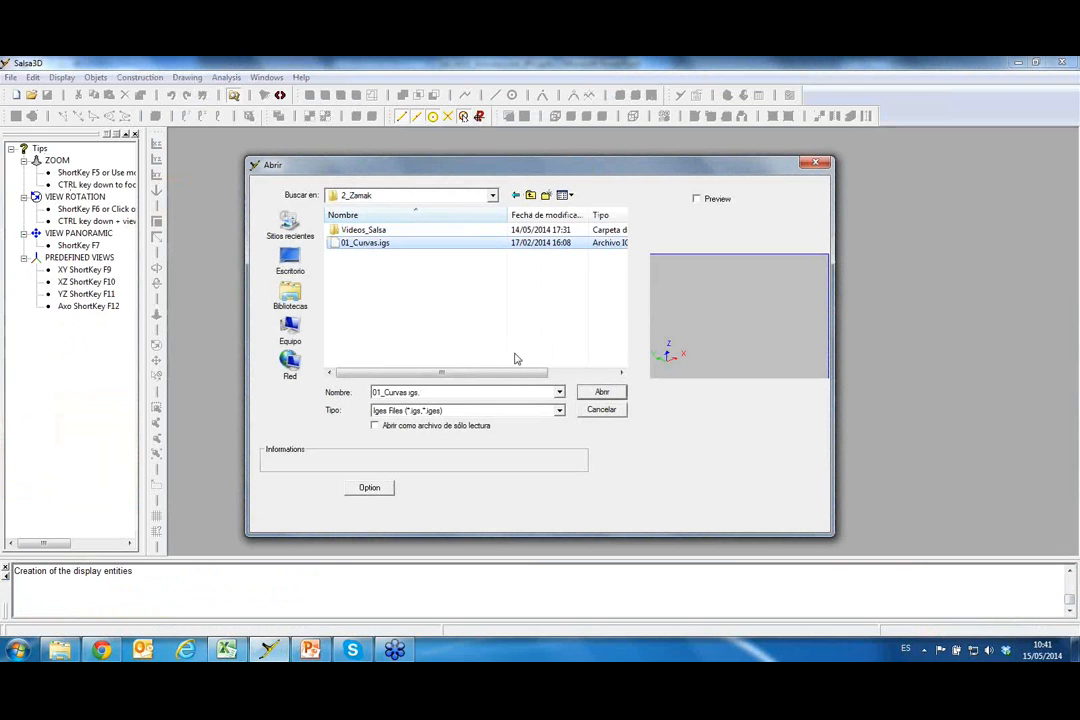
left_click(614, 392)
middle_click_drag(600, 376, 581, 342)
scroll(596, 387, "down", 4)
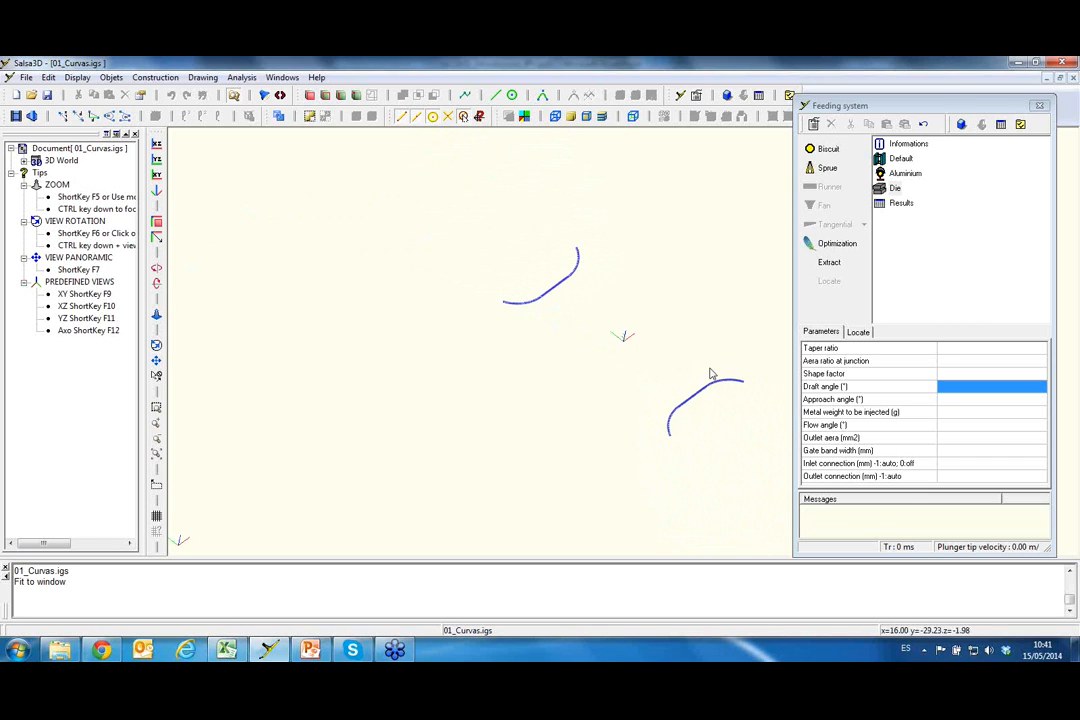
mouse_move(604, 372)
middle_mouse_down()
mouse_move(612, 350)
mouse_move(583, 376)
middle_mouse_up()
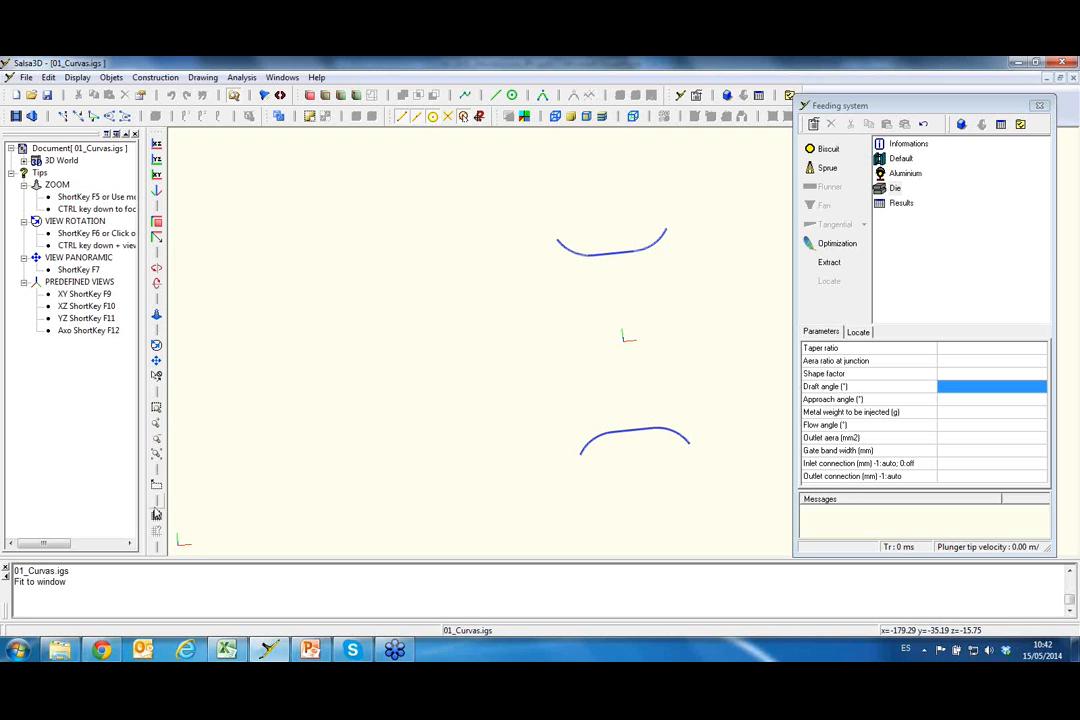
Display the grid and set the view of the curves to the XY plane
left_click(157, 516)
left_click_drag(578, 427, 607, 405)
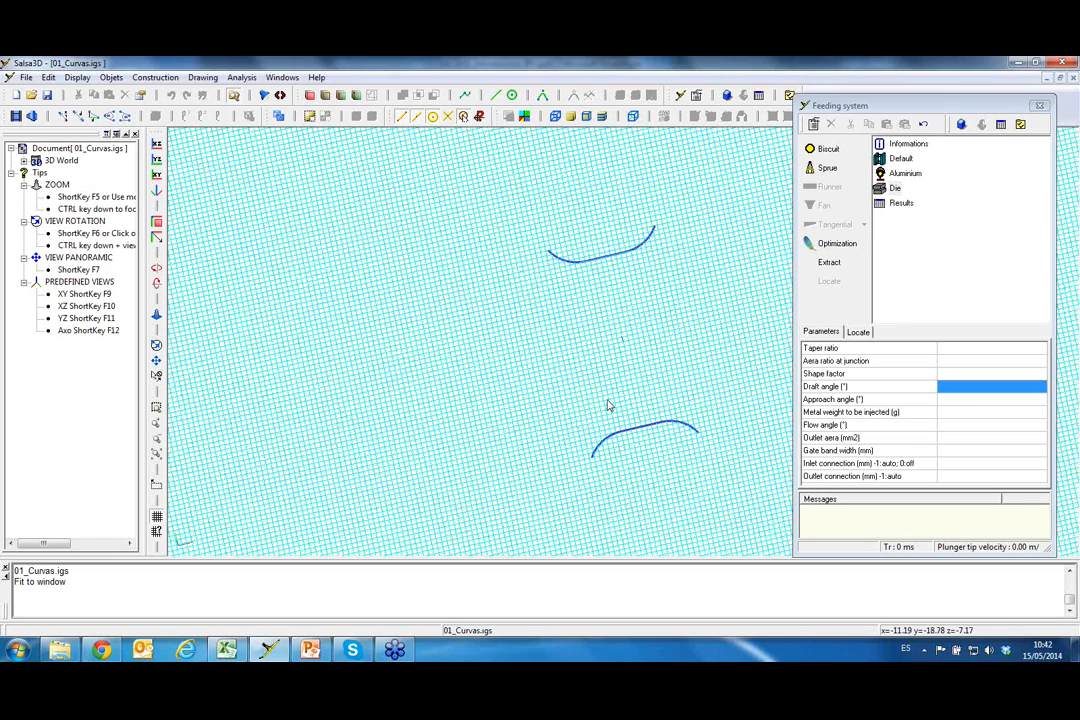
key("F9")
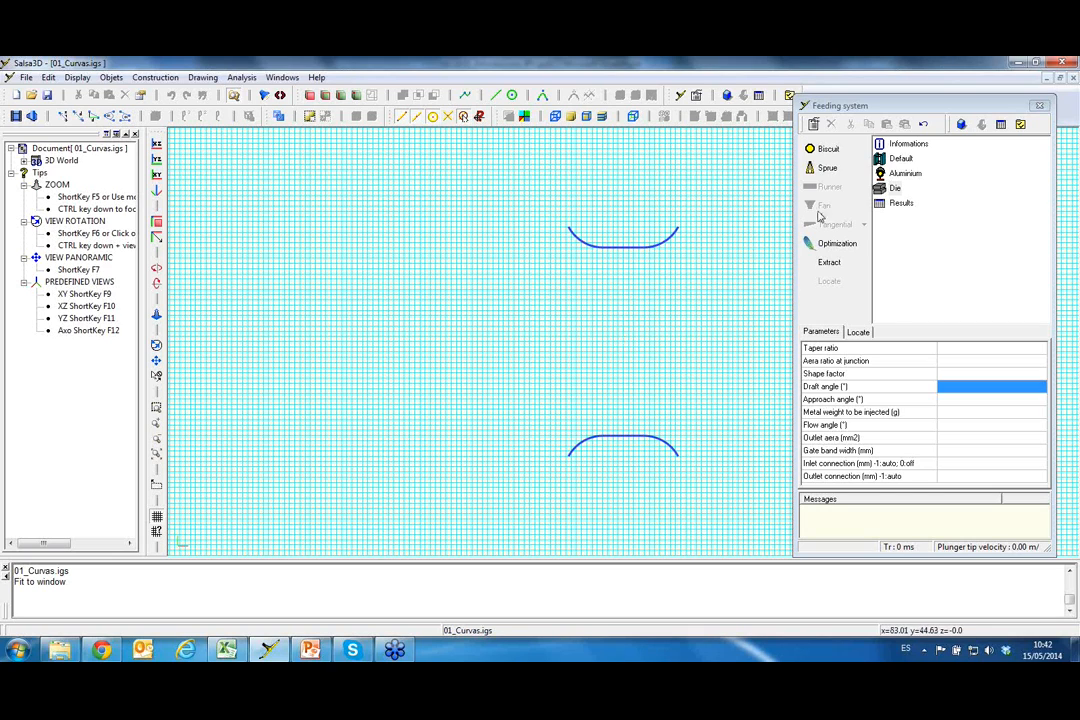
Assign the Daw 200 machine to the feeding system
double_click(901, 160)
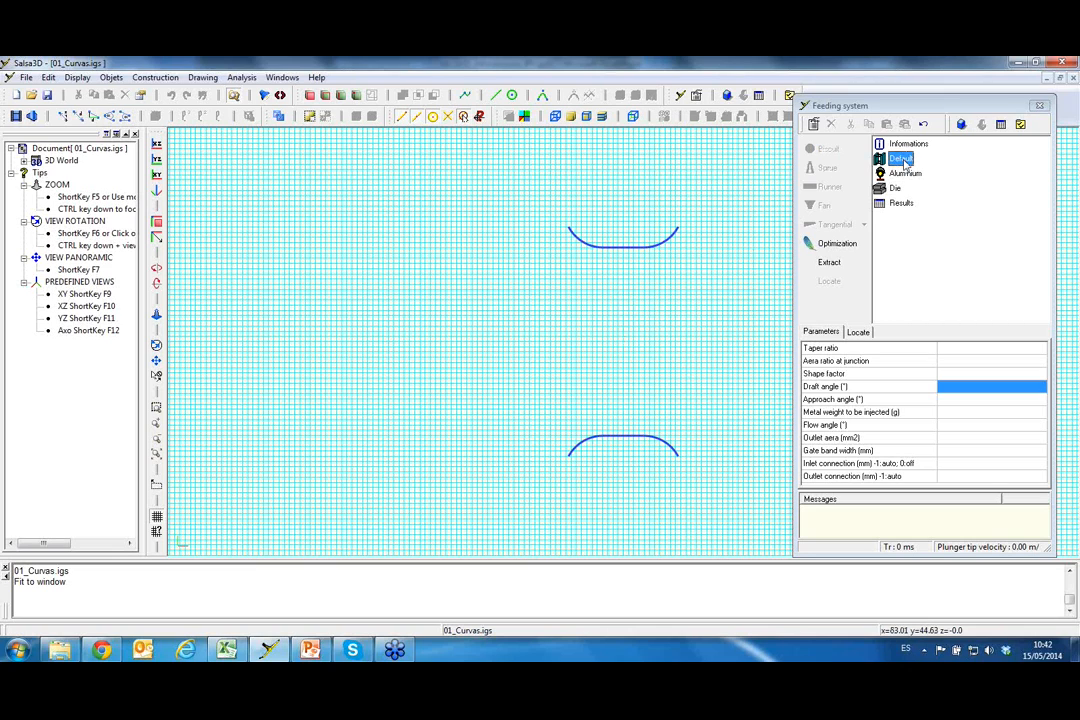
left_click(417, 200)
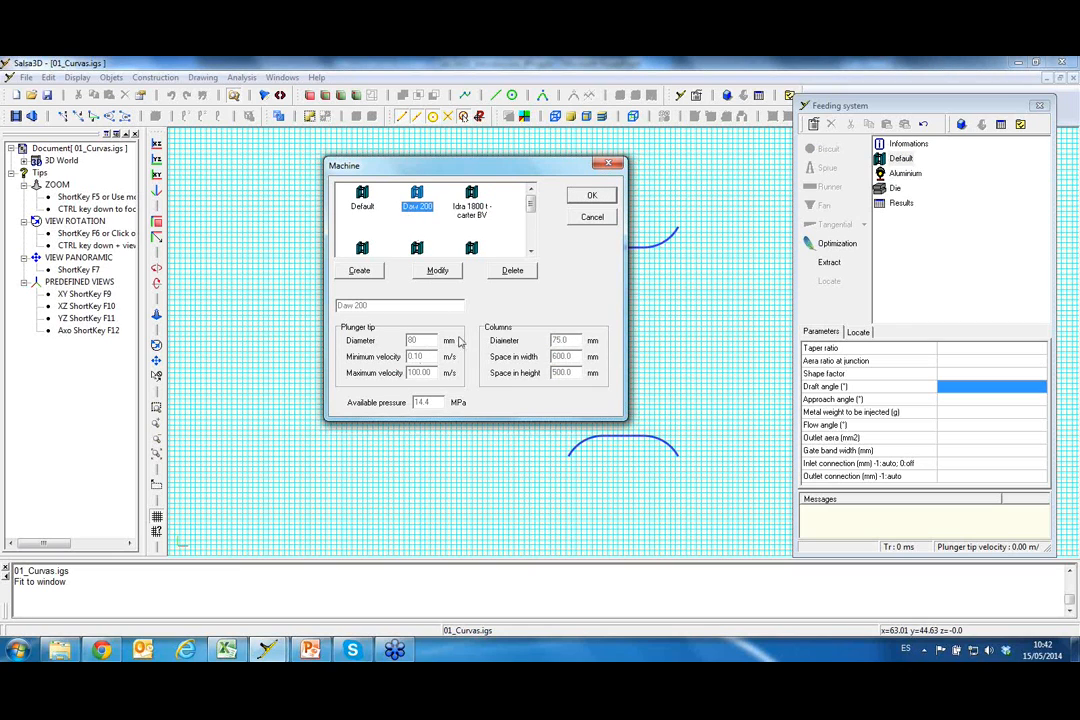
left_click(591, 196)
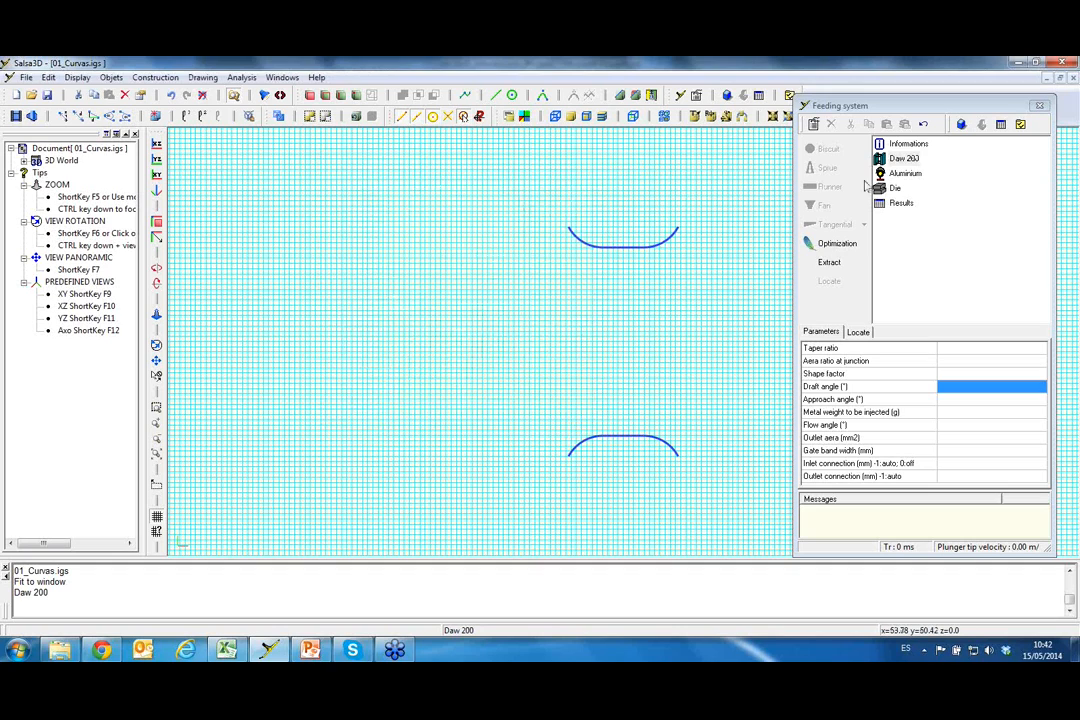
Try to change the feeding system's alloy to Zinc
double_click(904, 178)
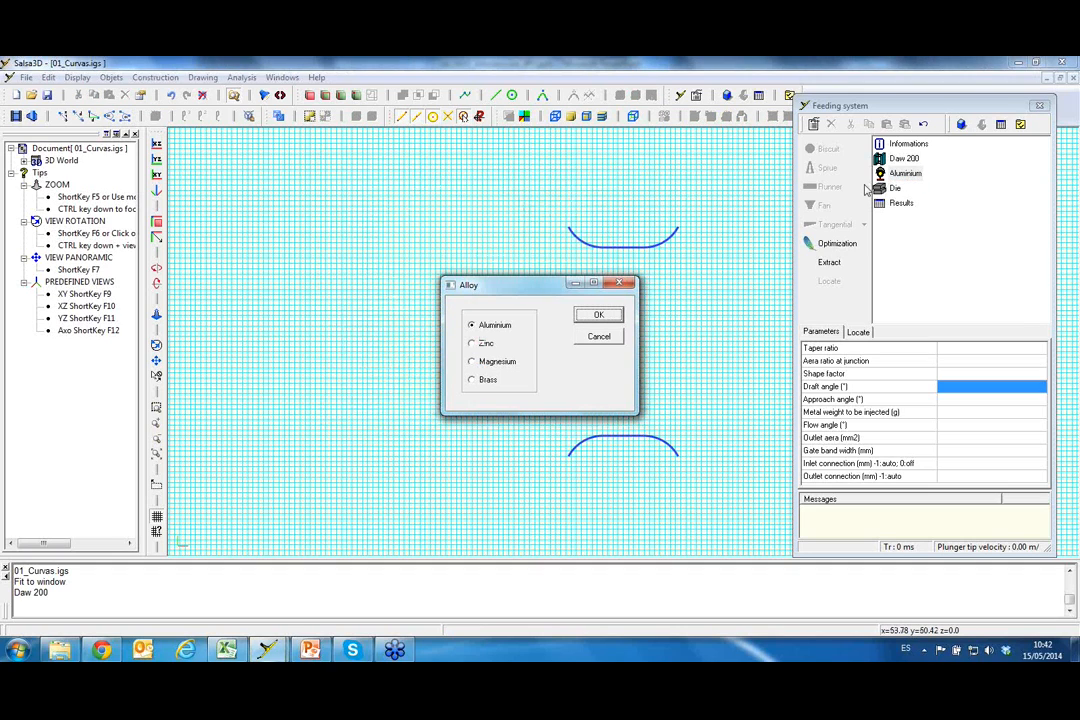
left_click(480, 344)
left_click(590, 315)
left_click(925, 125)
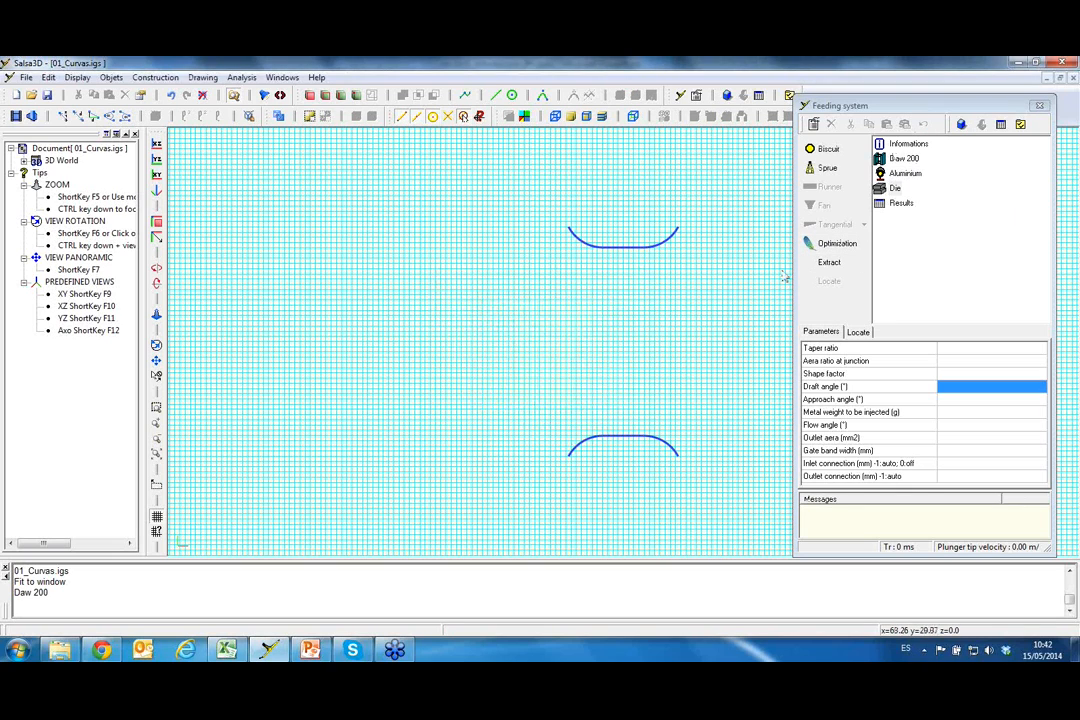
Review the die's feeding side, gate limits and geometry settings and leave them without changes
double_click(894, 188)
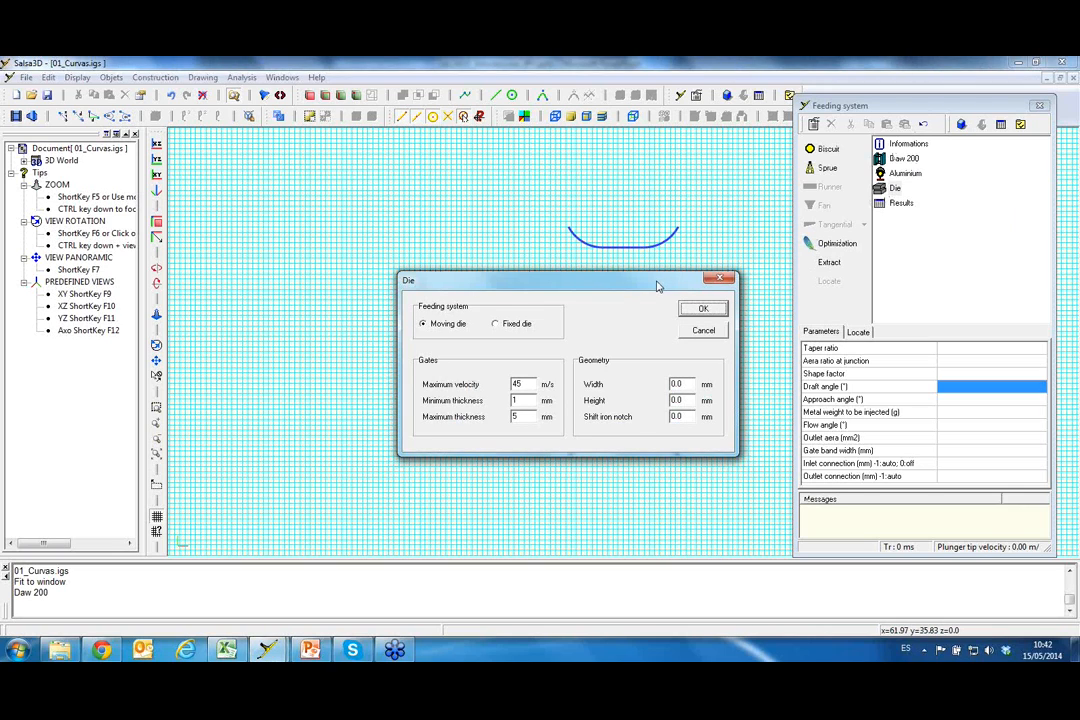
left_click_drag(657, 287, 650, 271)
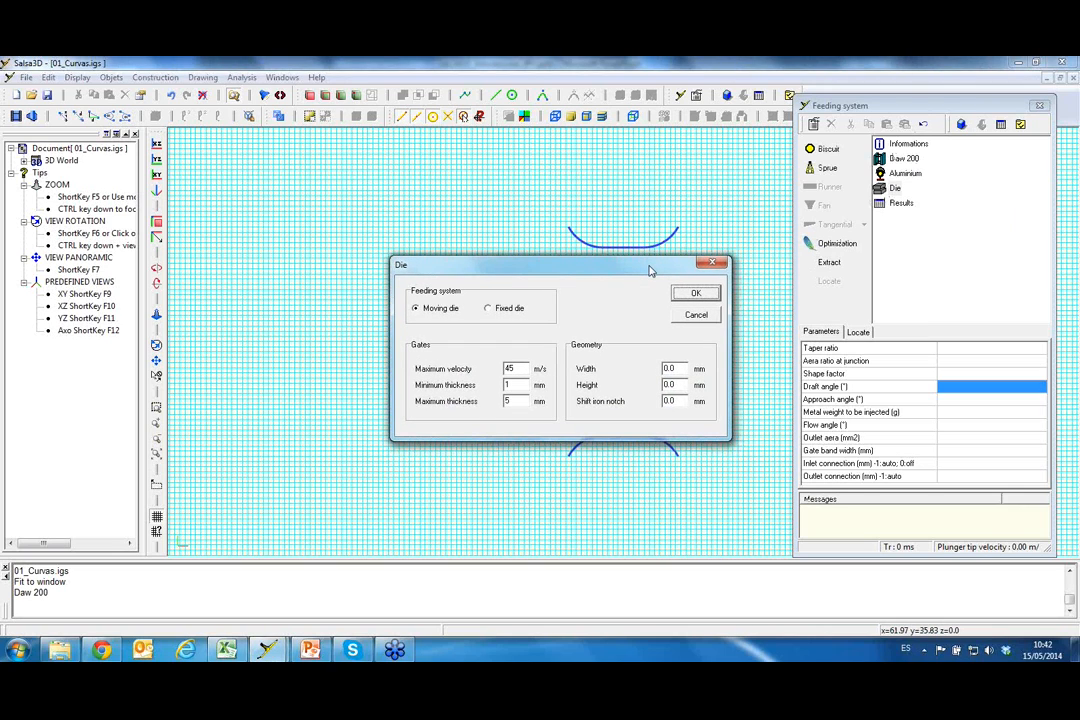
left_click(716, 263)
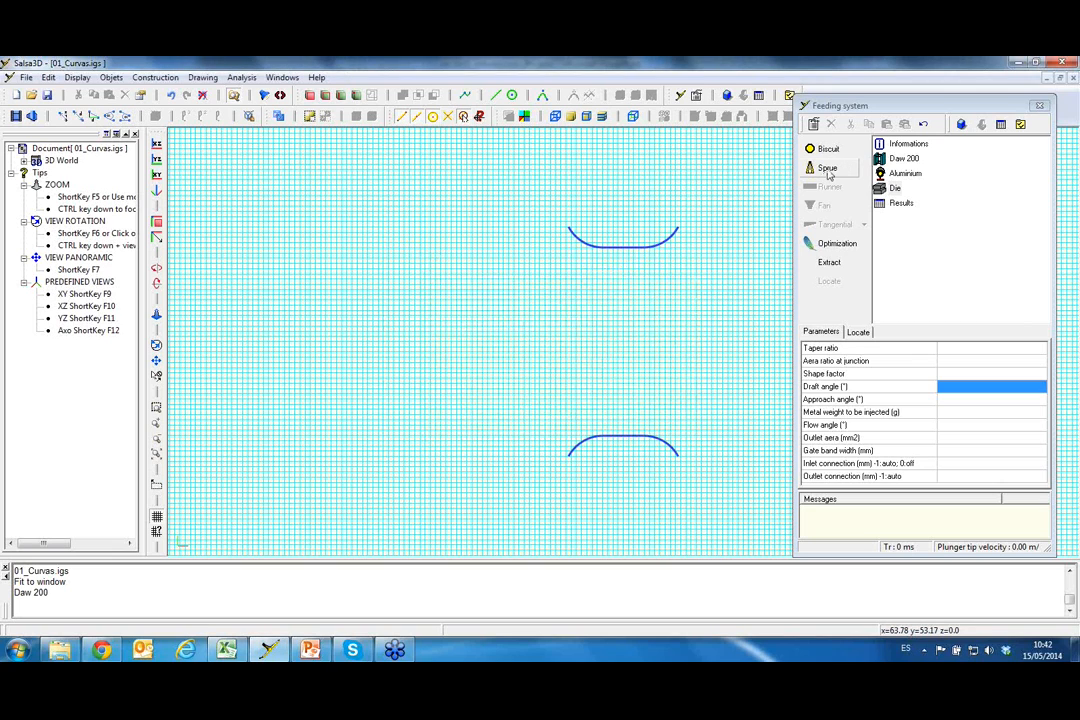
Add a sprue with runners and web cone to the die, setting its nozzle inlet diameter, parting-line diameter and nozzle length
left_click(827, 168)
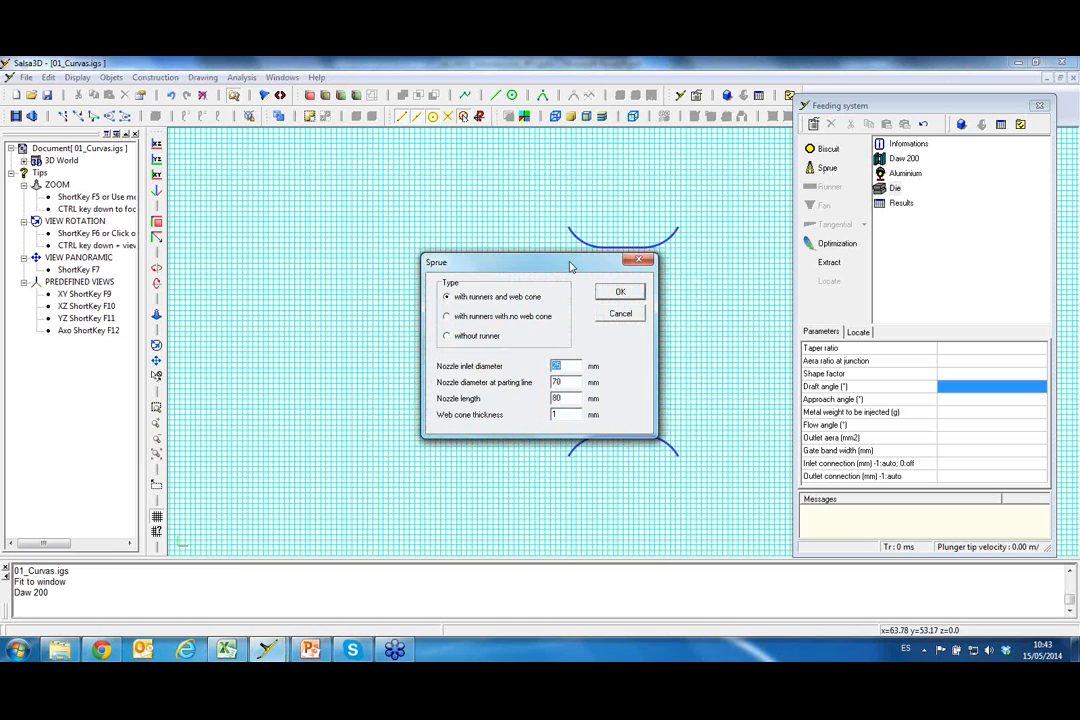
left_click_drag(479, 220, 430, 195)
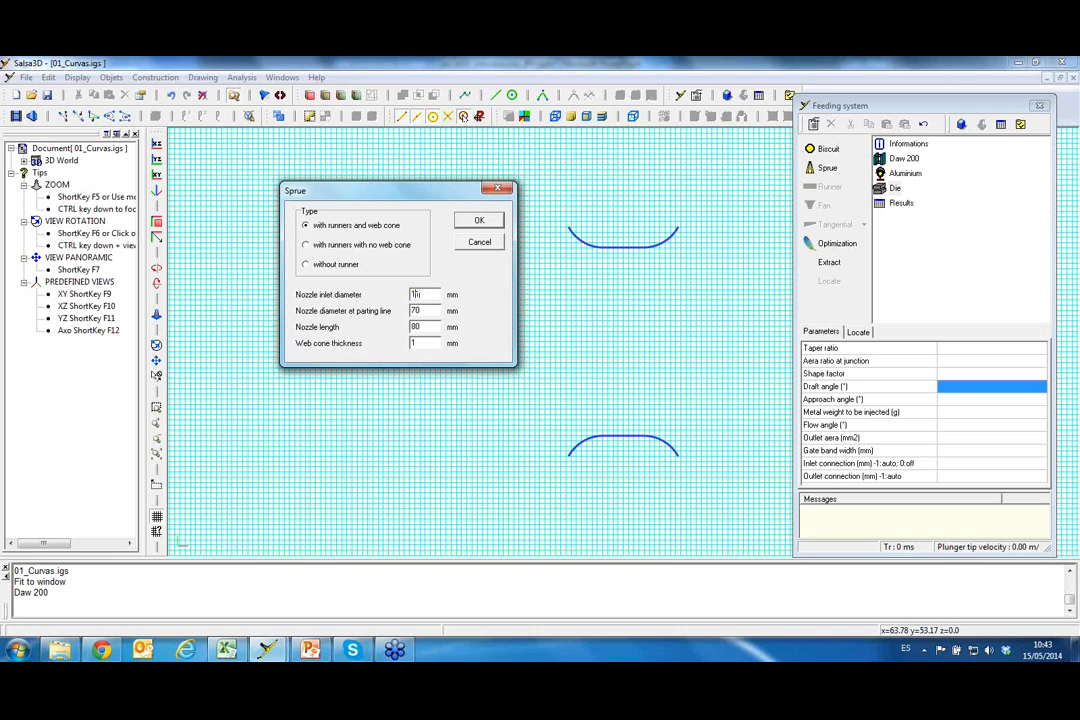
left_click_drag(432, 311, 397, 321)
type("8")
left_click_drag(426, 326, 402, 327)
type("57")
left_click(478, 222)
Draw two construction lines from the sprue's centre to the midpoints of the upper and lower curves' straight segments
scroll(610, 348, "up", 5)
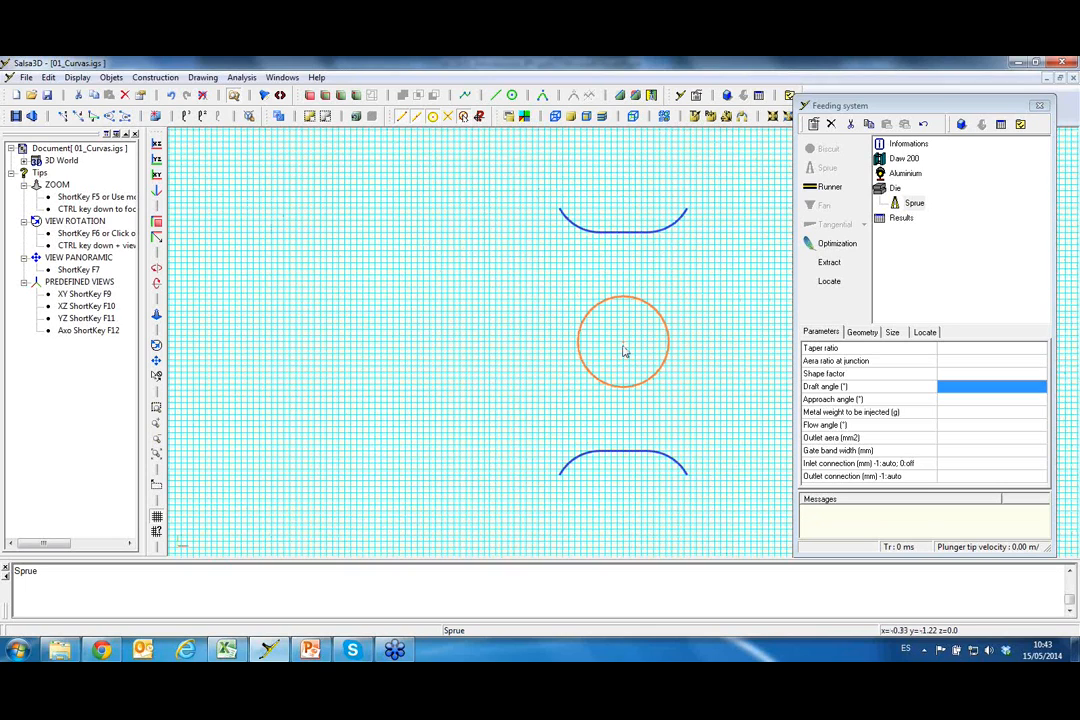
left_click(497, 96)
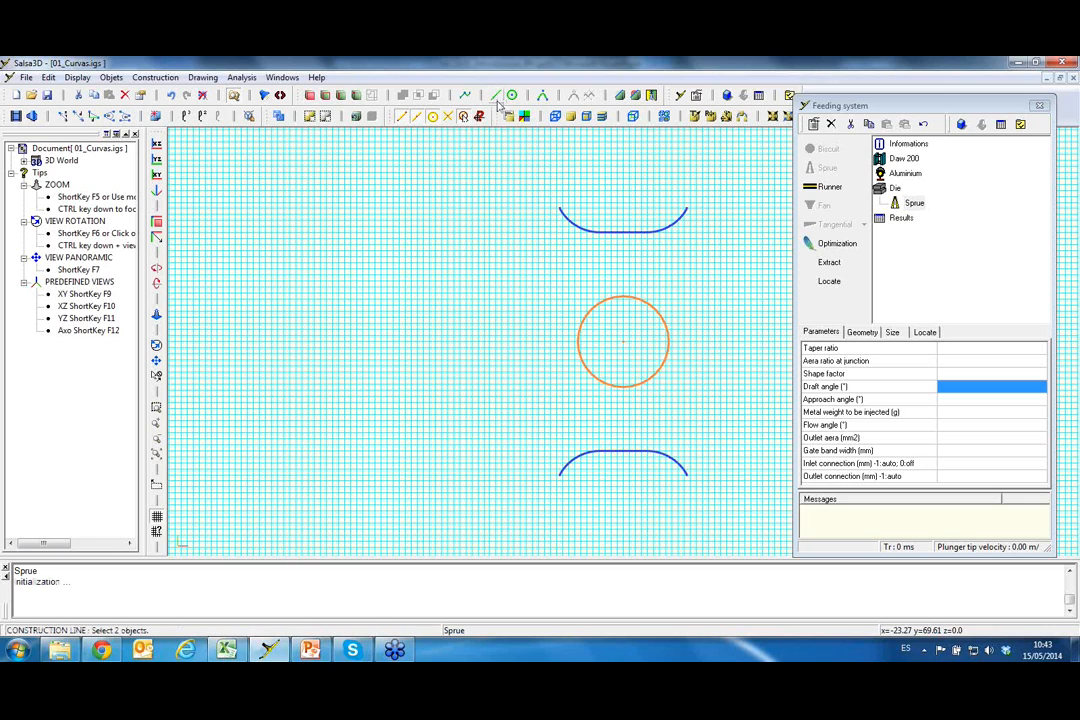
left_click(622, 343)
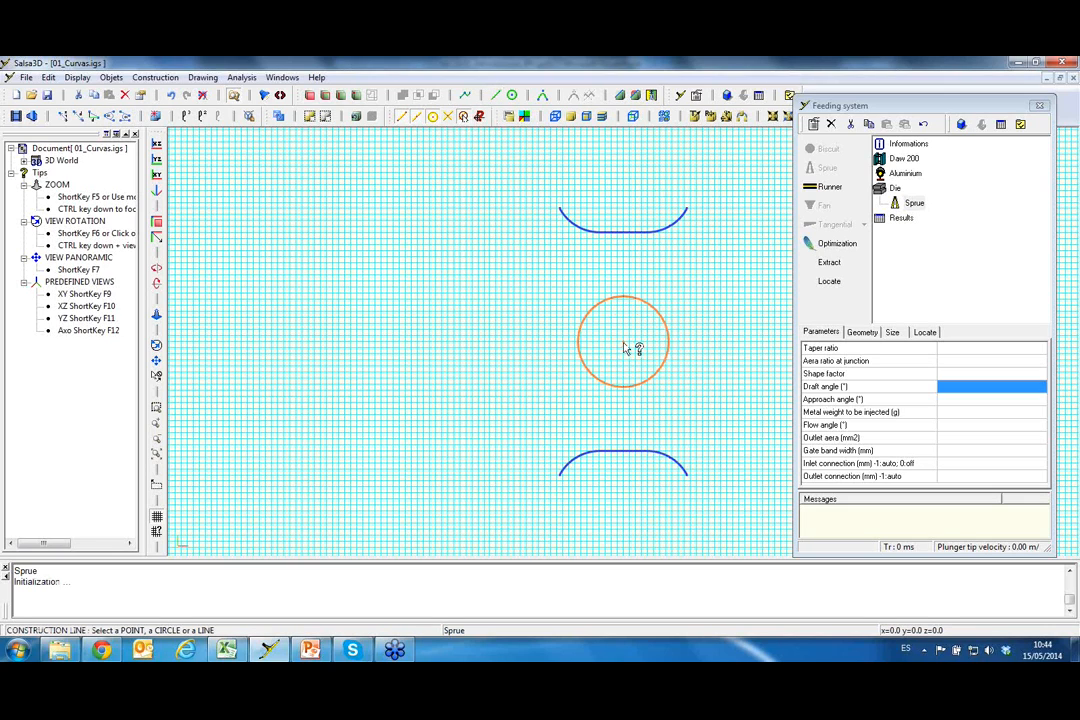
left_click(622, 233)
left_click(541, 363)
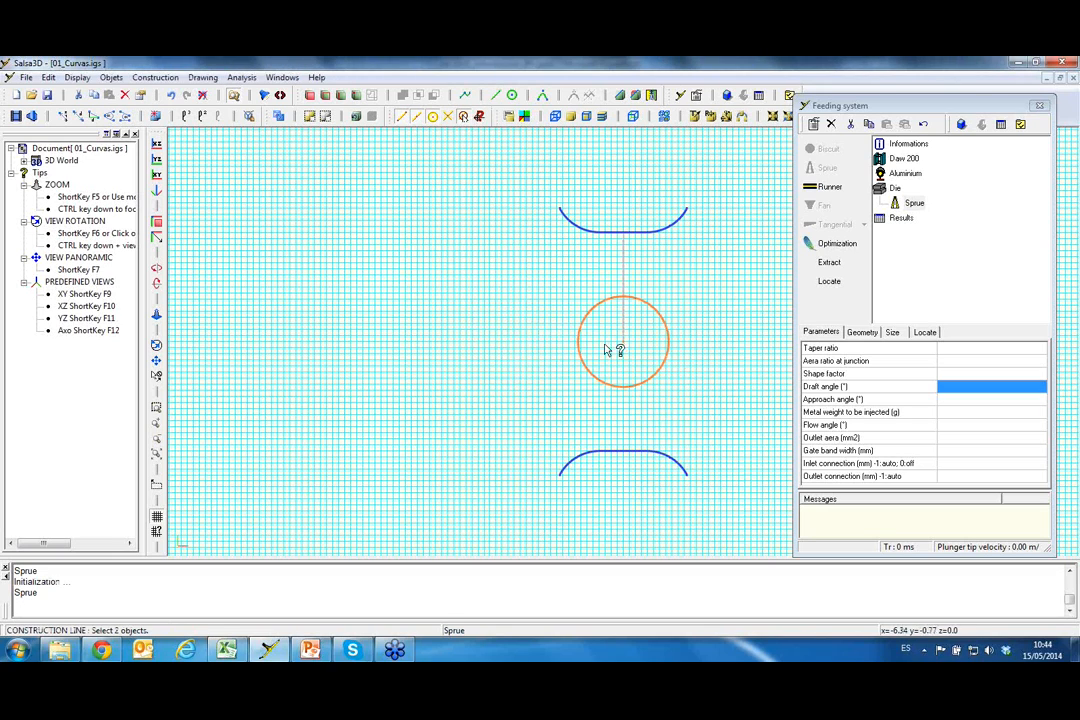
left_click(622, 343)
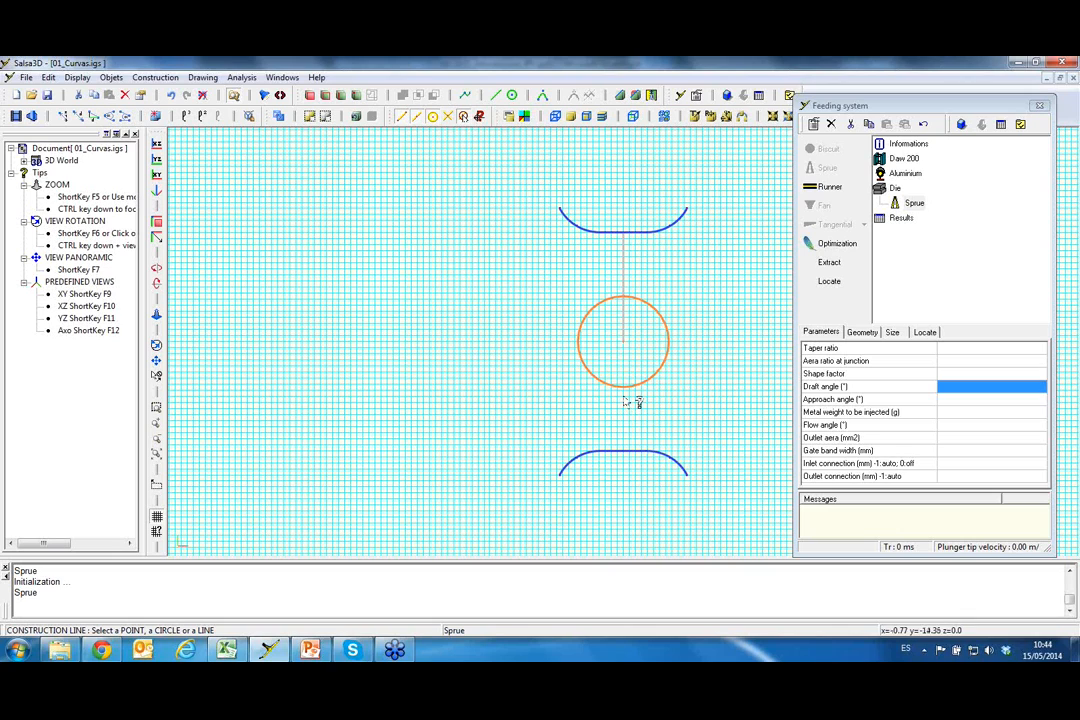
left_click(622, 452)
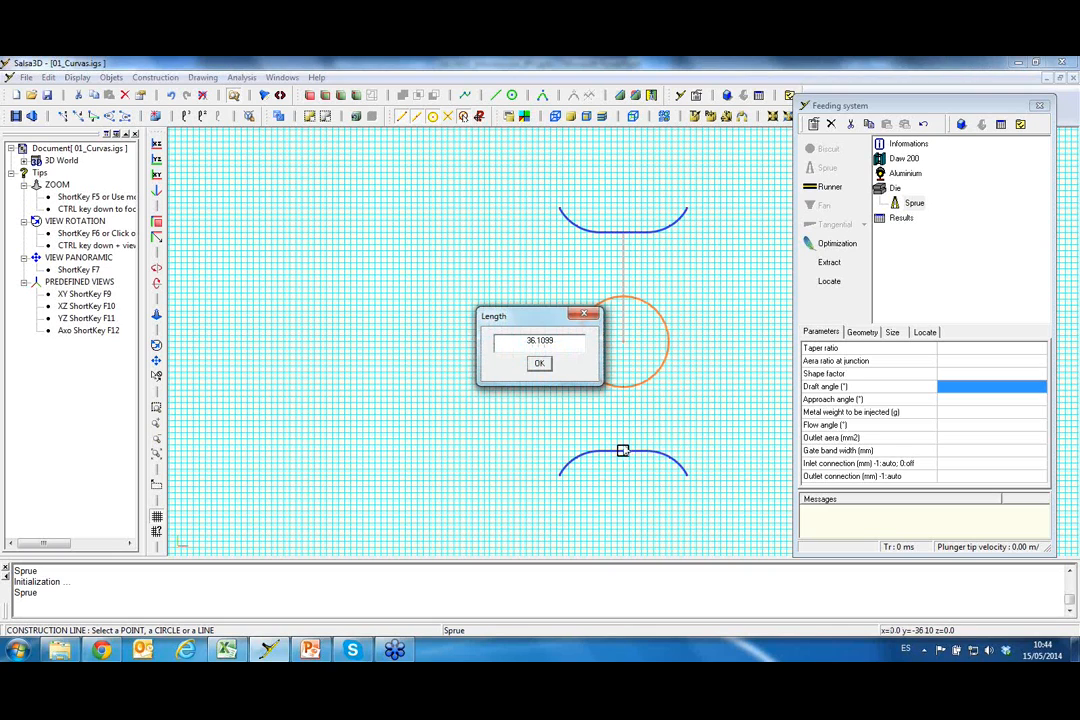
left_click(540, 364)
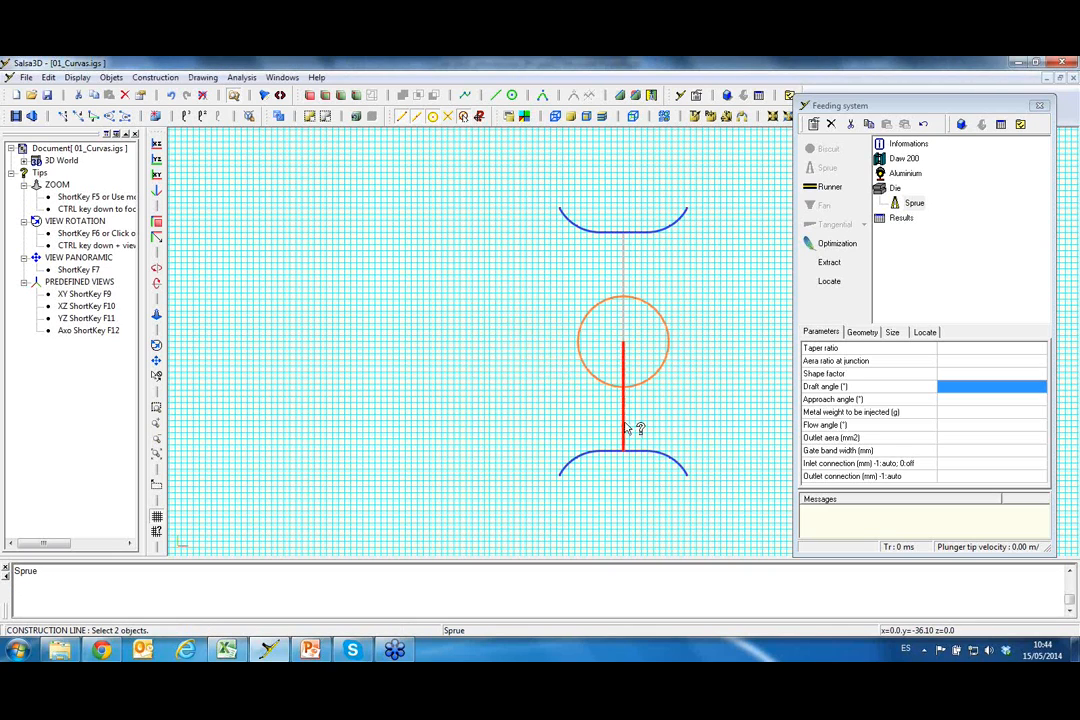
left_click(255, 184)
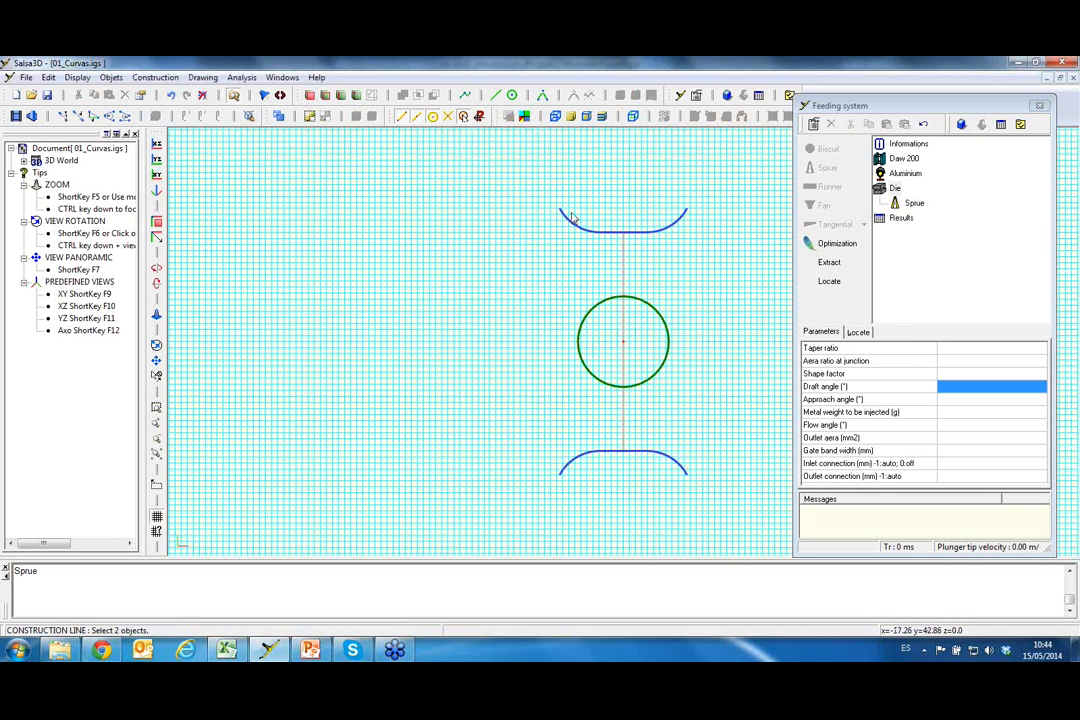
Sew the three segments of the upper curve into a single wire
left_click(576, 227)
left_click(614, 235)
left_click(650, 233)
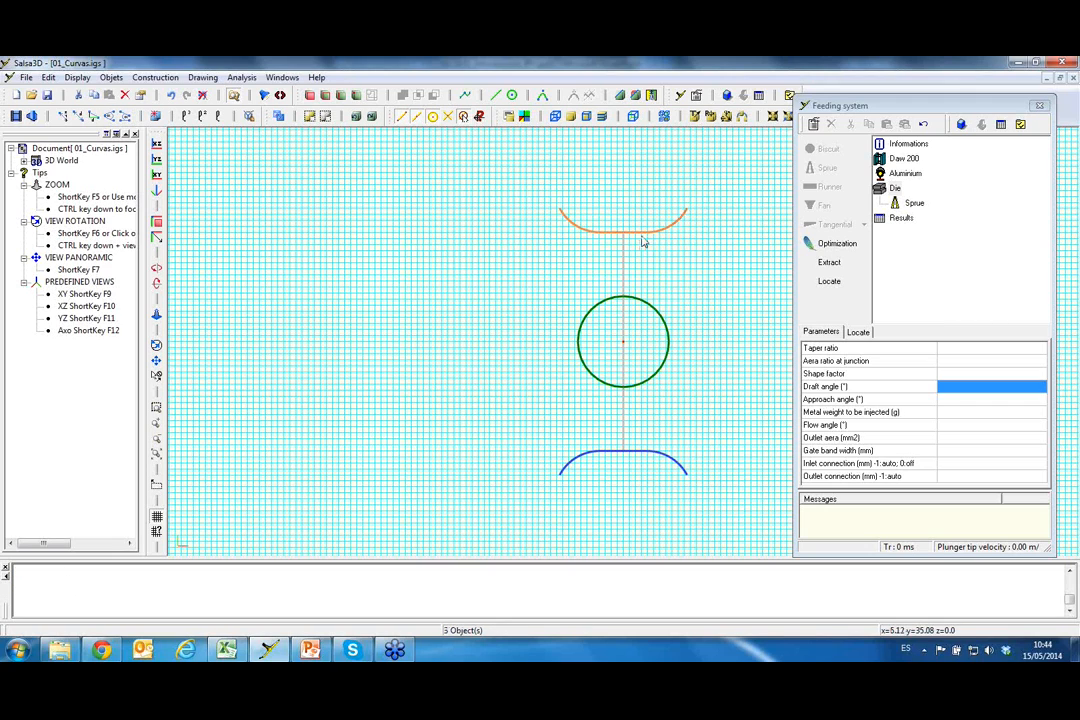
left_click(652, 97)
key("Return")
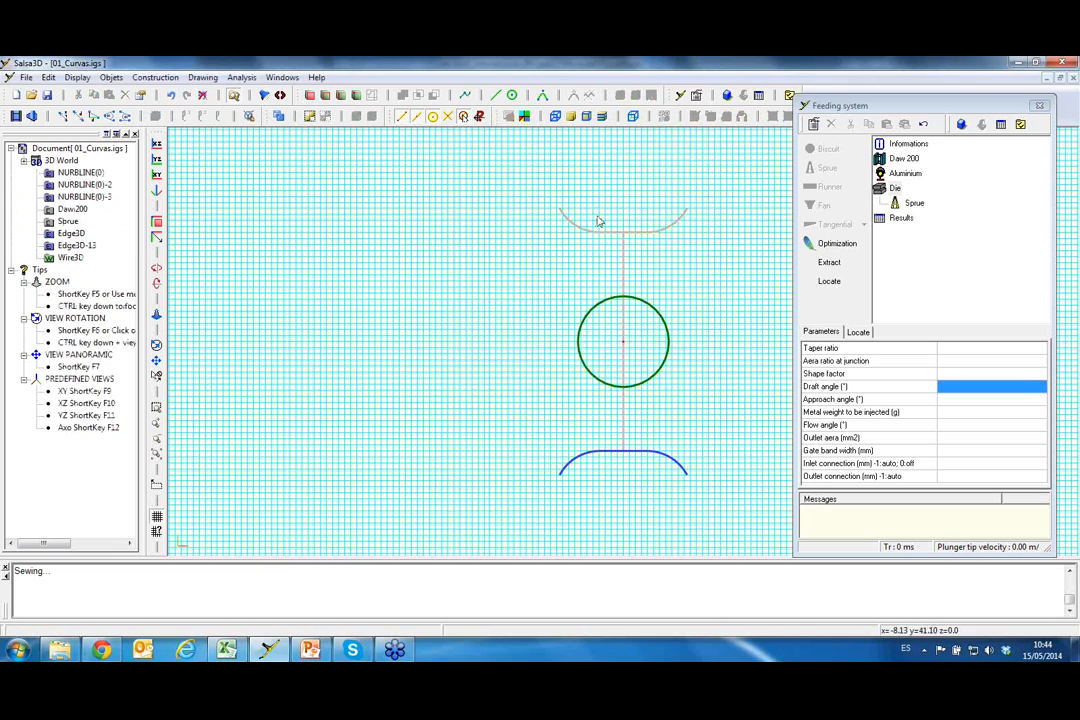
Sew the three segments of the lower curve into a single wire
left_click(592, 460)
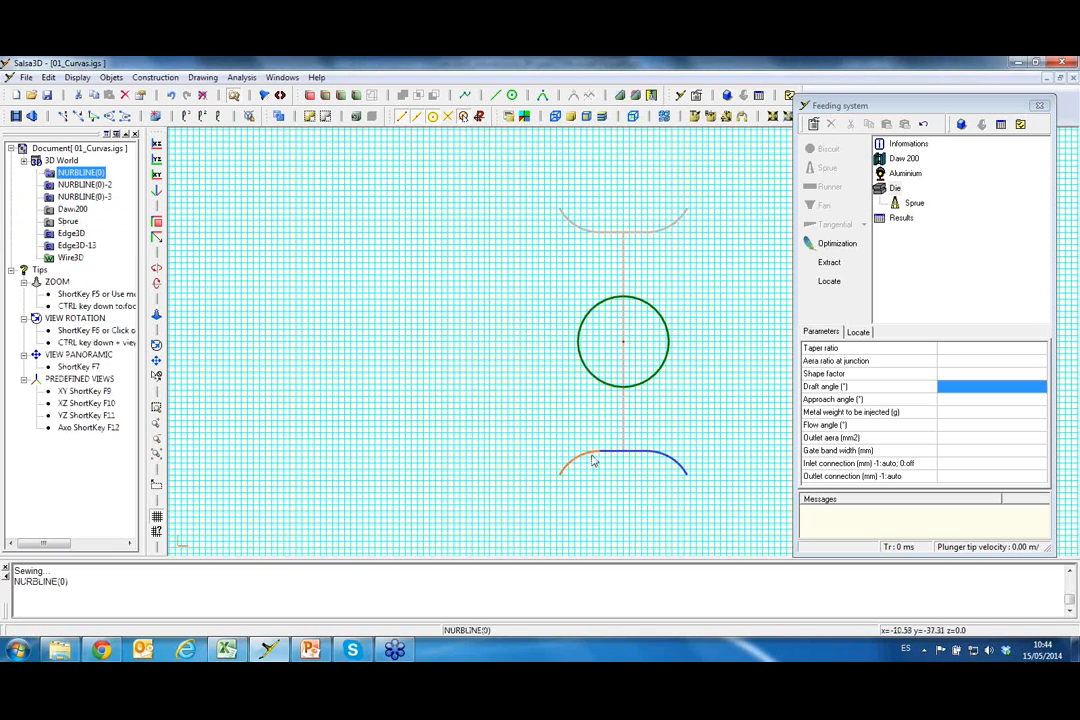
left_click(632, 454, "shift")
left_click(668, 460, "shift")
left_click(543, 95)
left_click(548, 371)
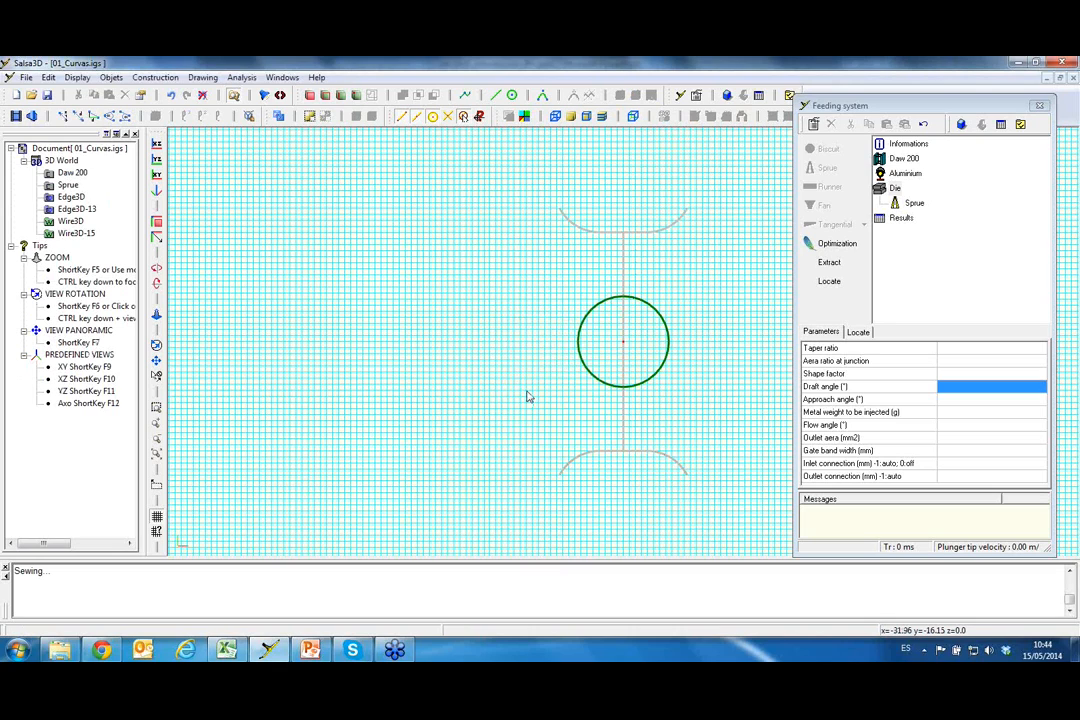
Define the two construction lines from the sprue's centre as runner lines of the feeding system
left_click(624, 278)
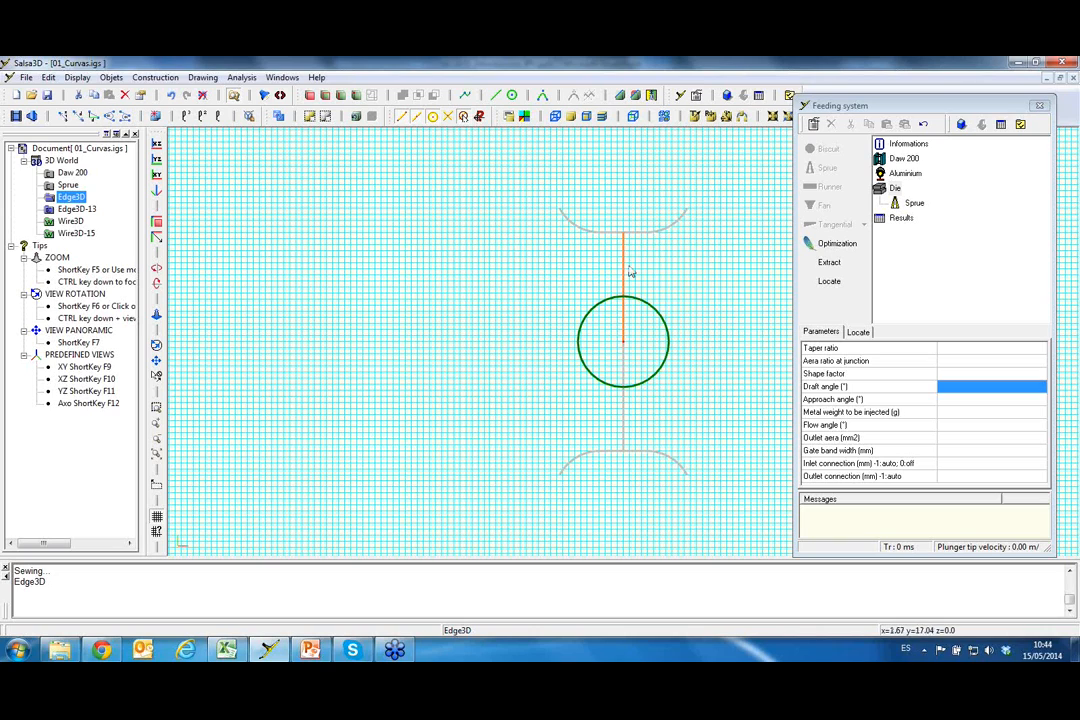
left_click(828, 283)
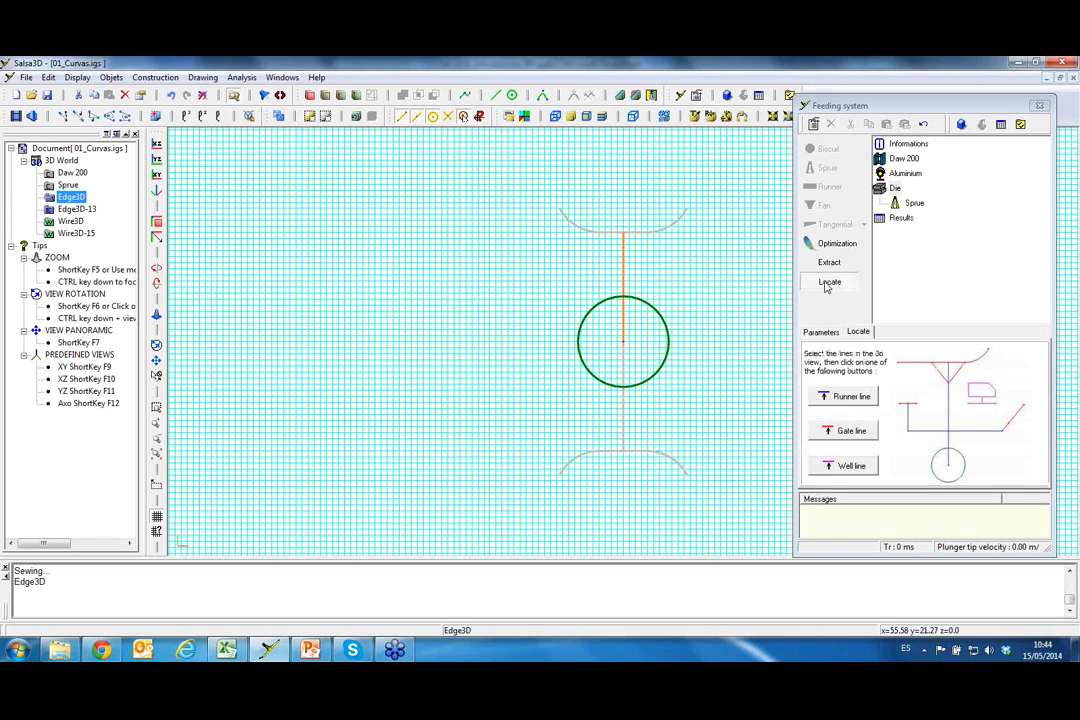
left_click(848, 397)
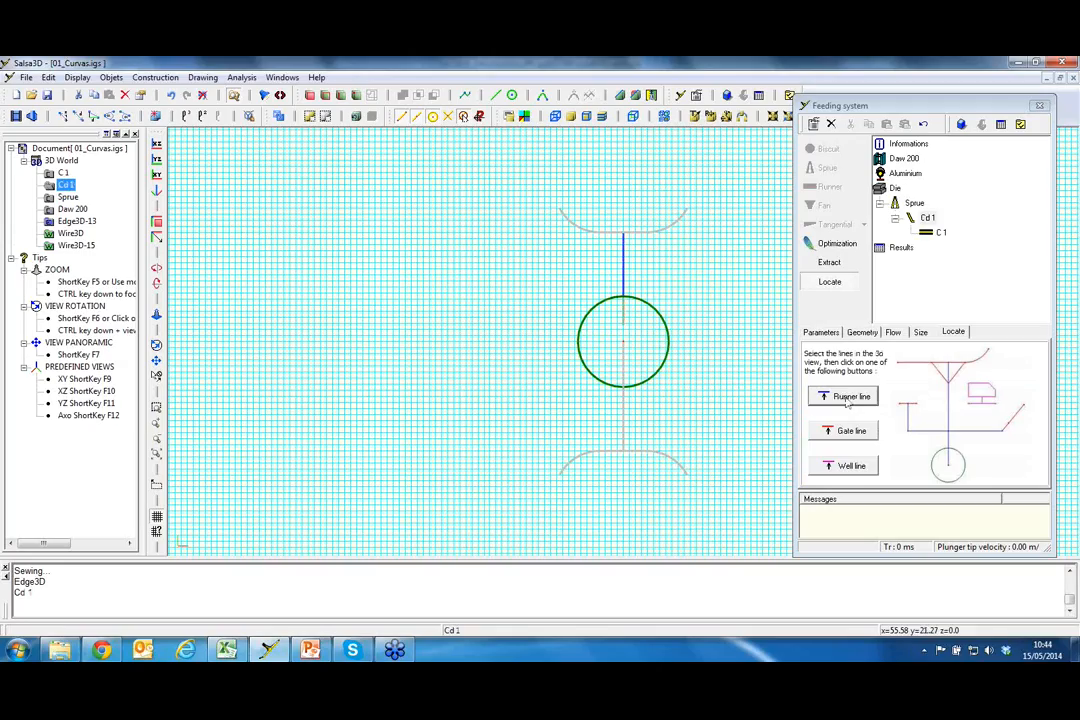
left_click_drag(622, 318, 624, 292)
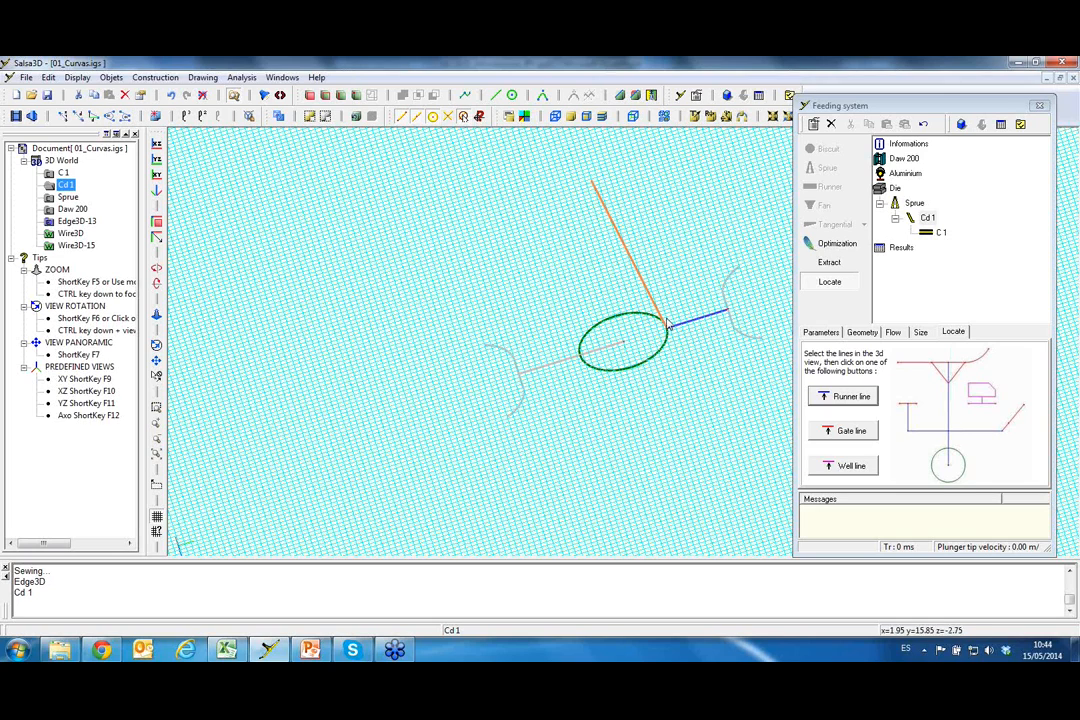
left_click(553, 369)
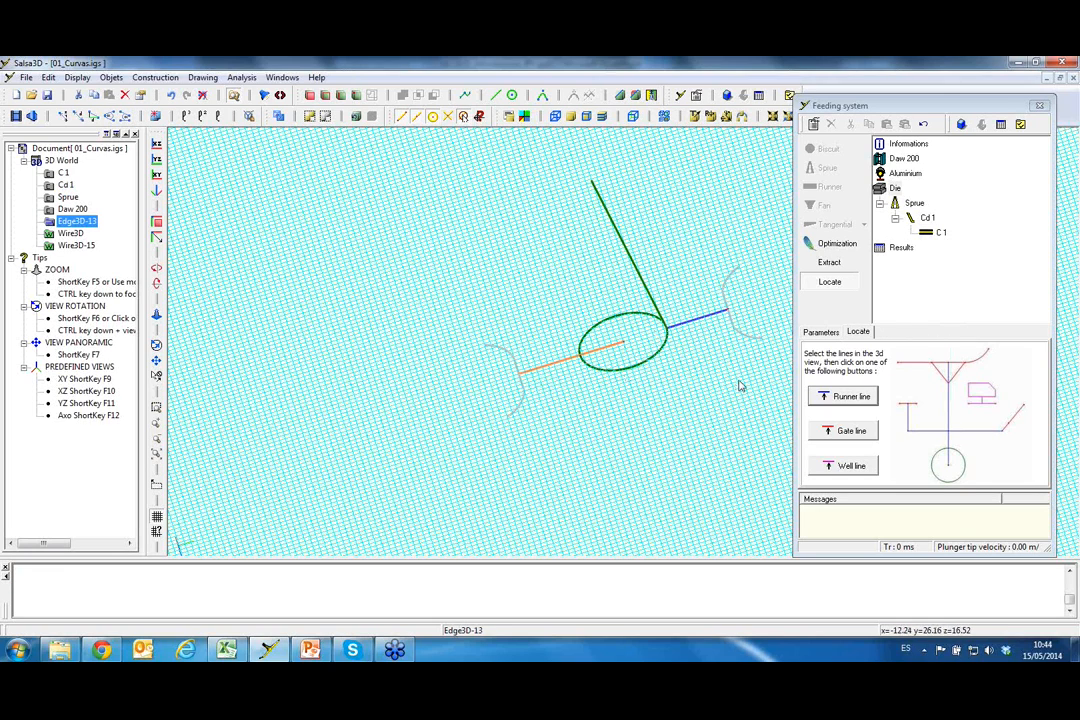
left_click(831, 398)
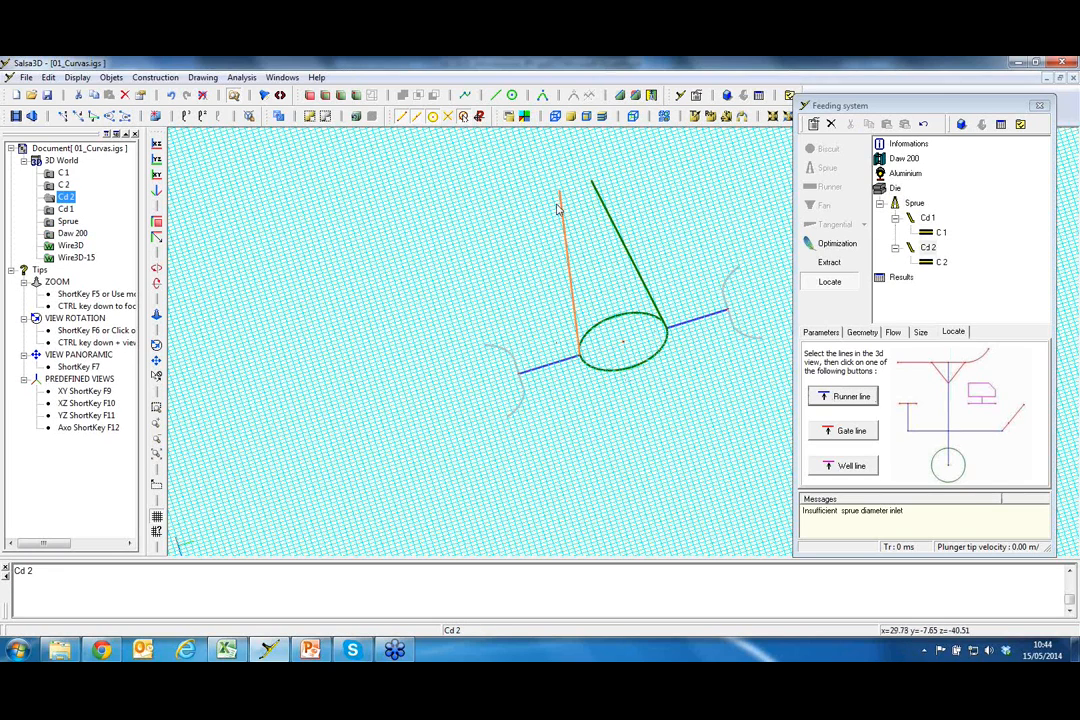
Define the two sewn wires at the runner ends as gate lines of the feeding system
left_click(727, 300)
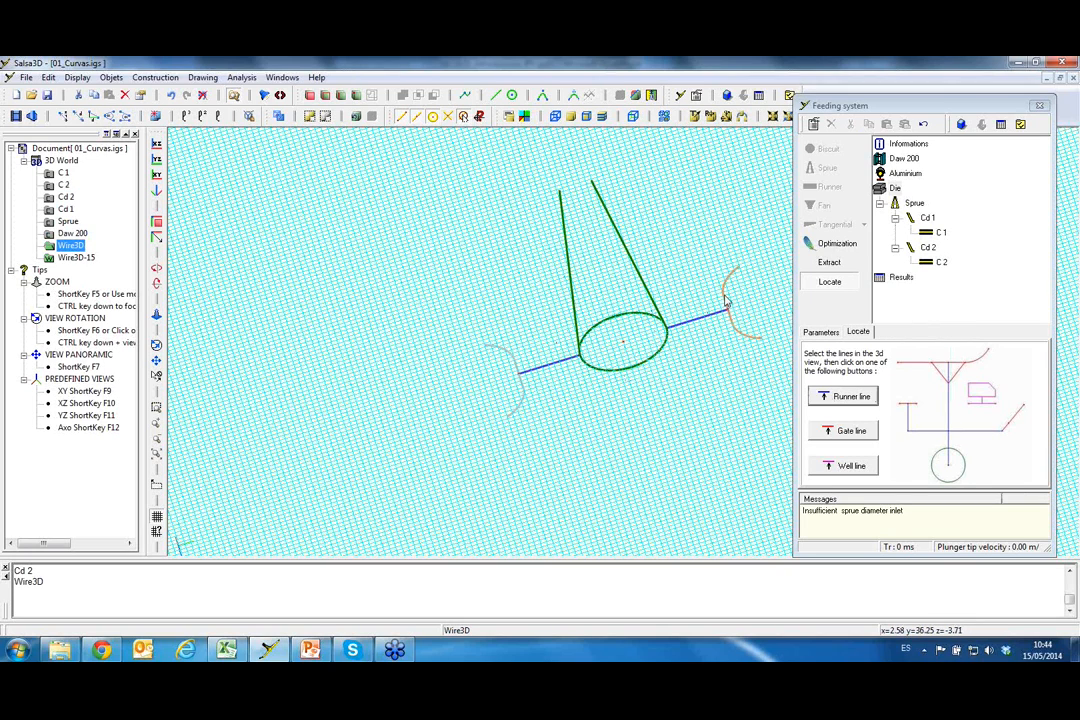
left_click(838, 432)
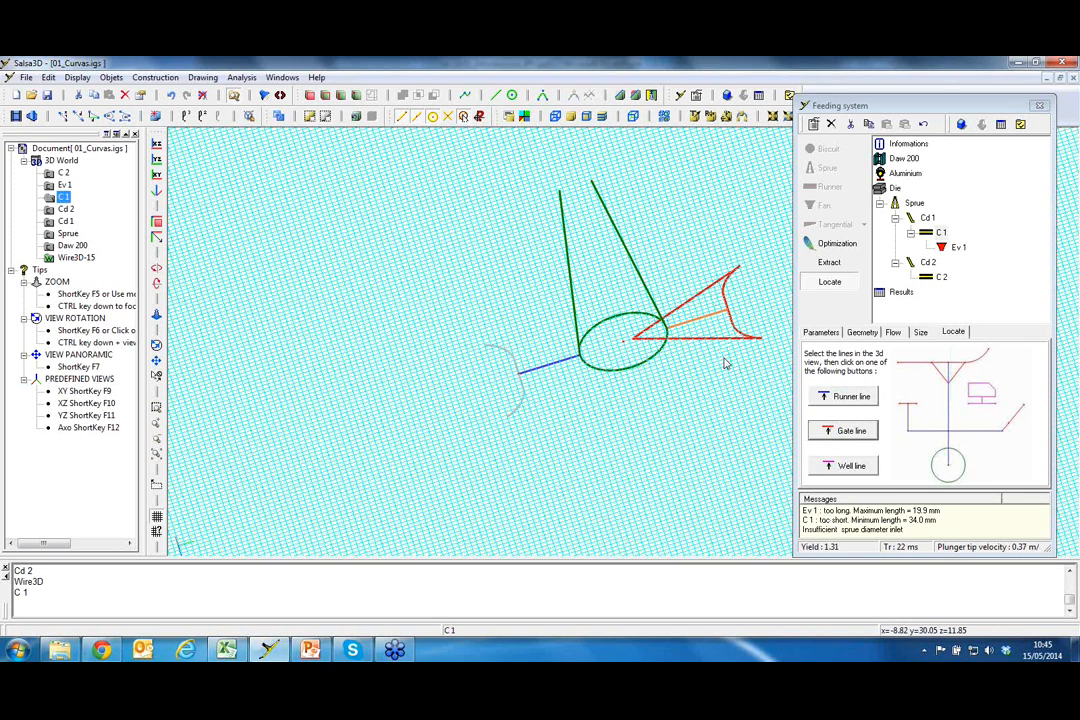
left_click(514, 358)
left_click(518, 369)
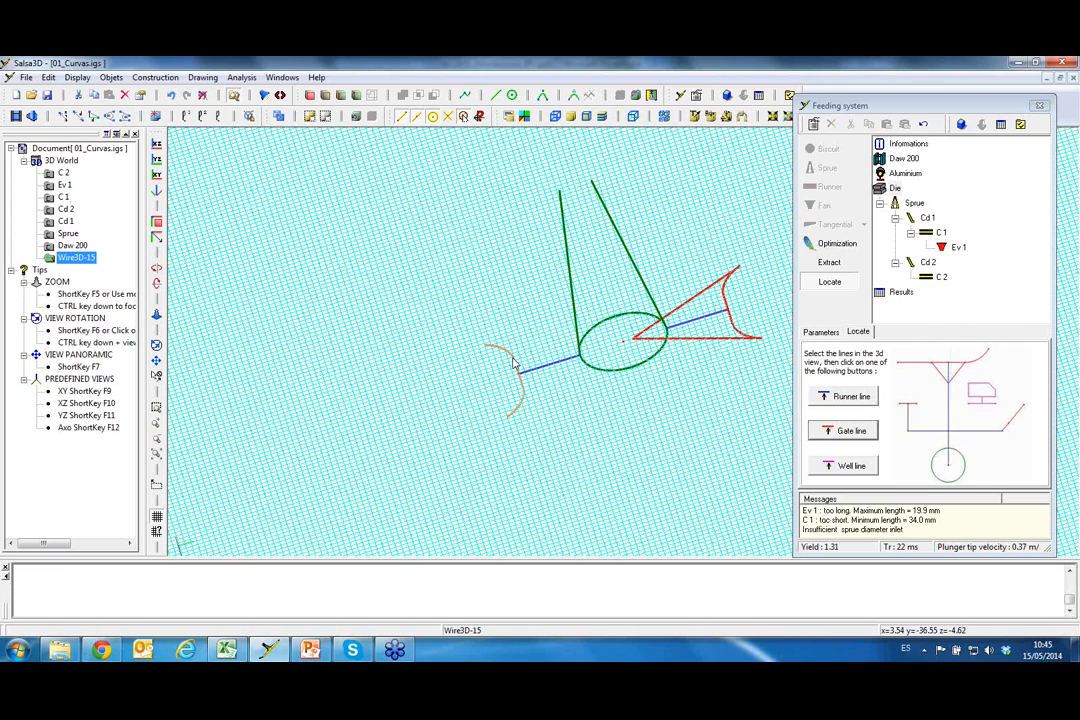
left_click(836, 431)
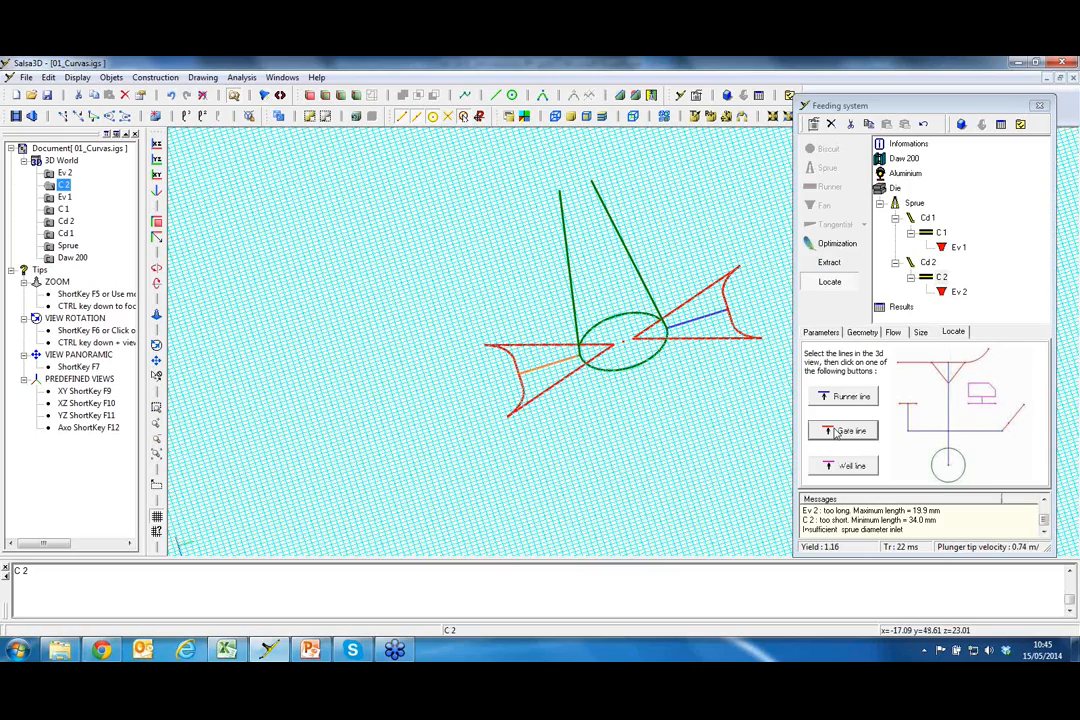
Hide the grid and change the injected metal weight and the length of fan Ev 1
middle_click_drag(635, 349, 600, 345)
left_click(157, 517)
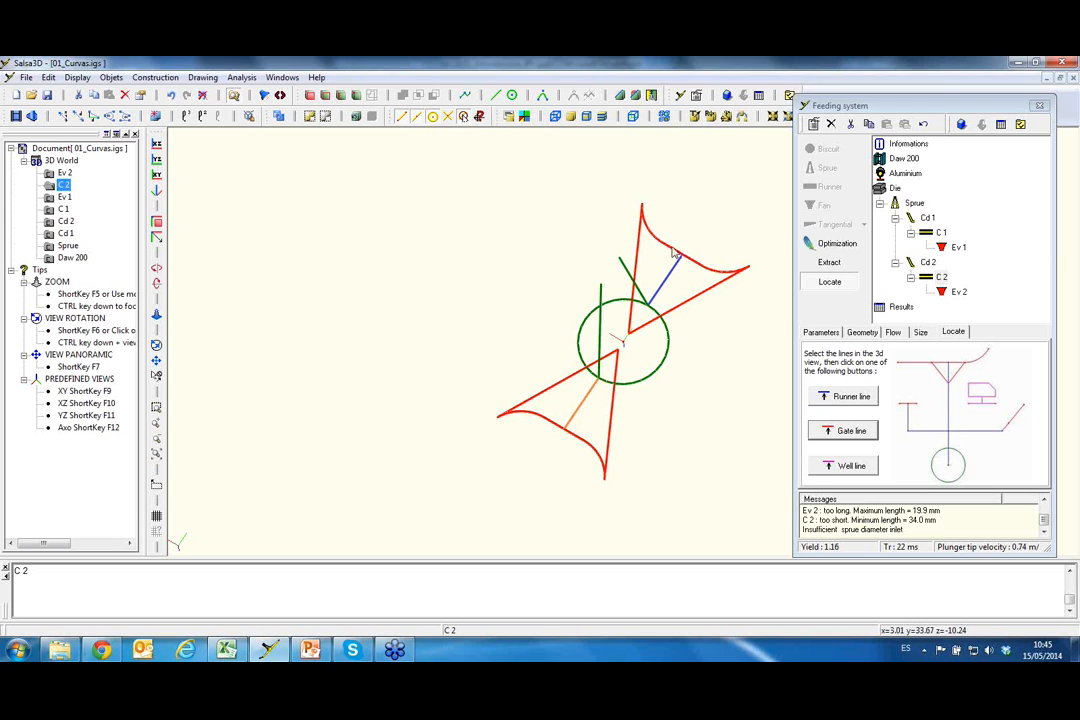
left_click(958, 248)
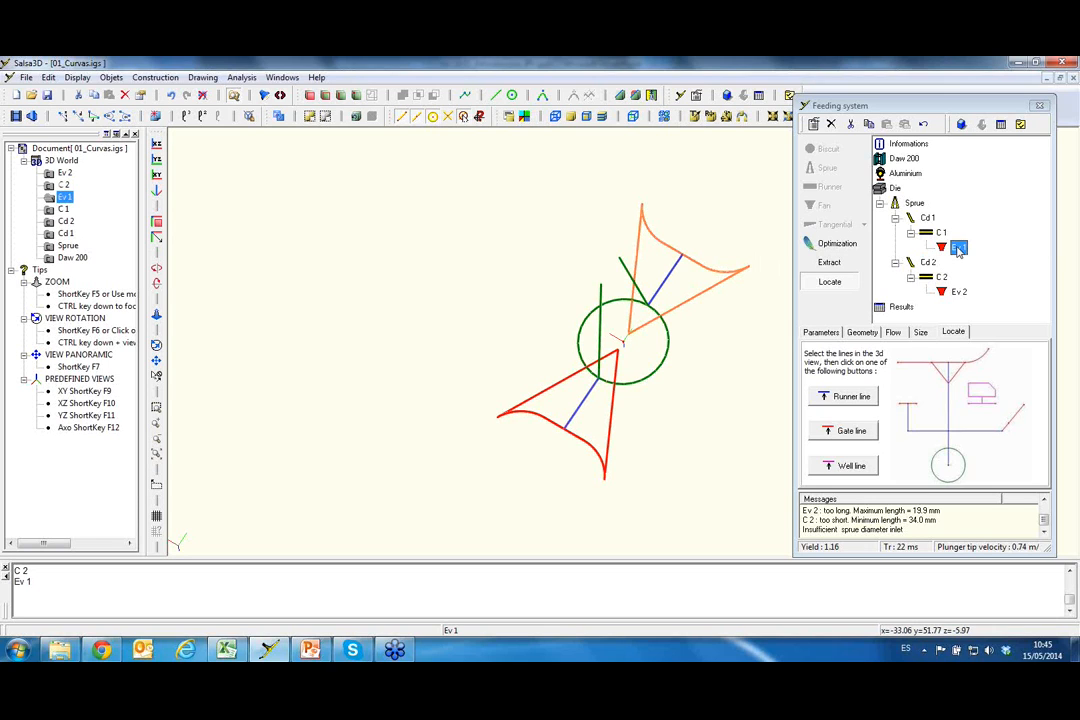
double_click(958, 248)
left_click_drag(400, 160, 374, 170)
double_click(321, 194)
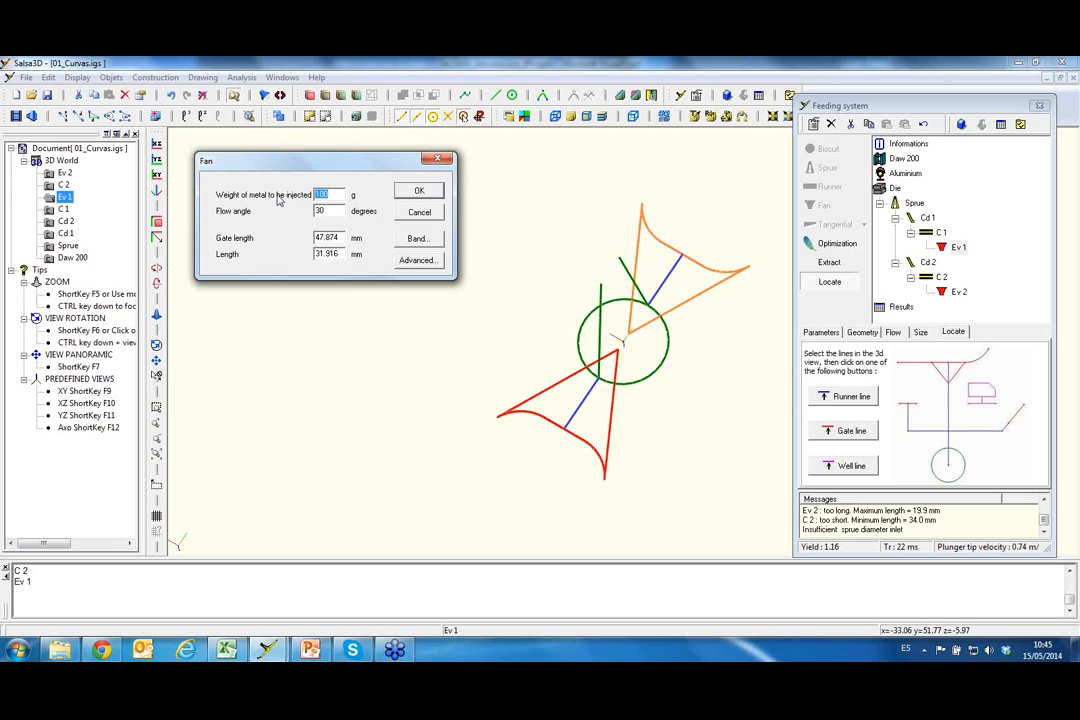
type("1")
double_click(343, 251)
type("1")
key("Return")
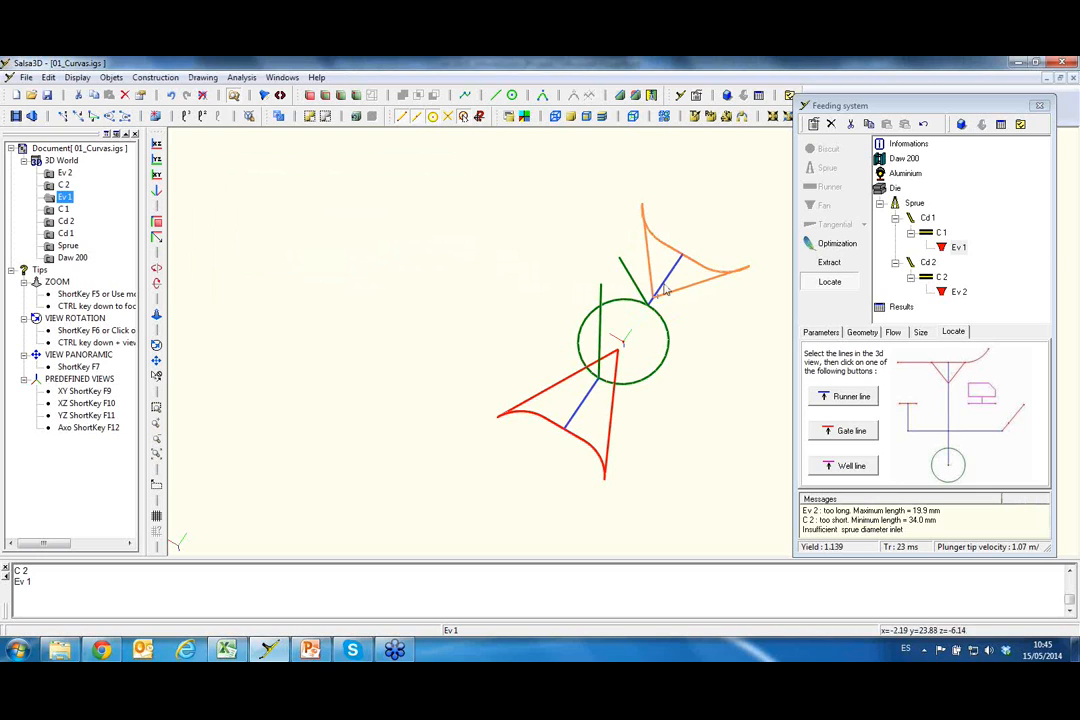
Set fan Ev 2's weight of metal to inject to 193 g and its length to 17 mm
double_click(958, 292)
type("133")
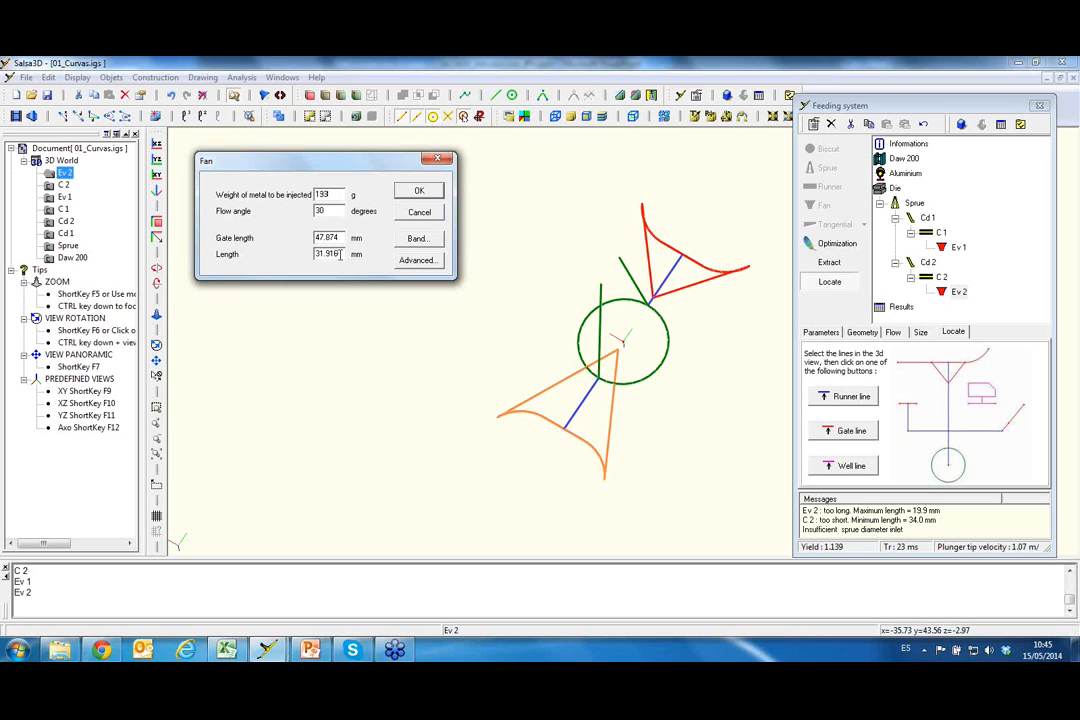
left_click_drag(340, 254, 314, 262)
type("17")
left_click(418, 192)
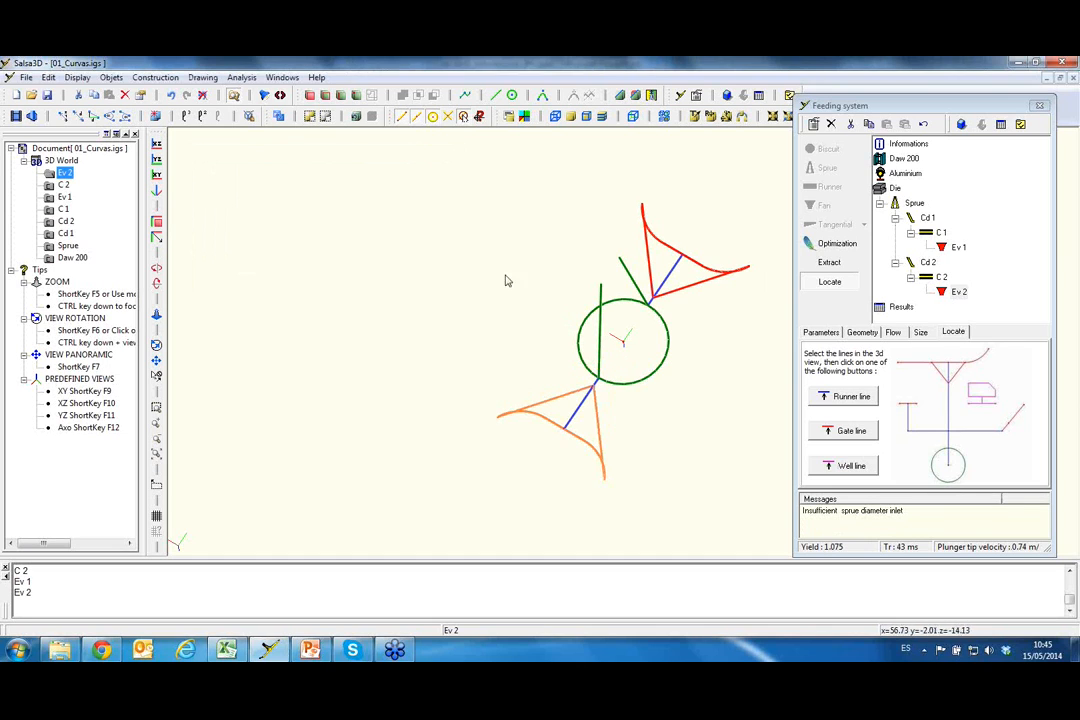
Set the taper ratio of runners Cd 1, C 1, Cd 2 and C 2 together to 1.1
left_click_drag(587, 397, 631, 400)
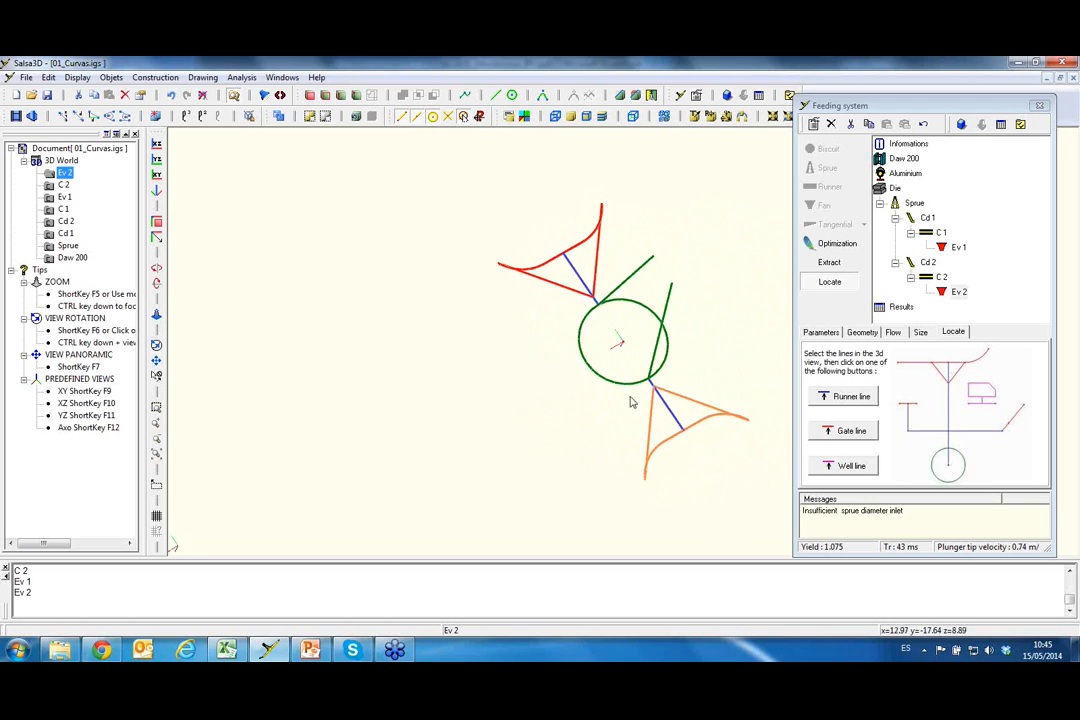
left_click(928, 218)
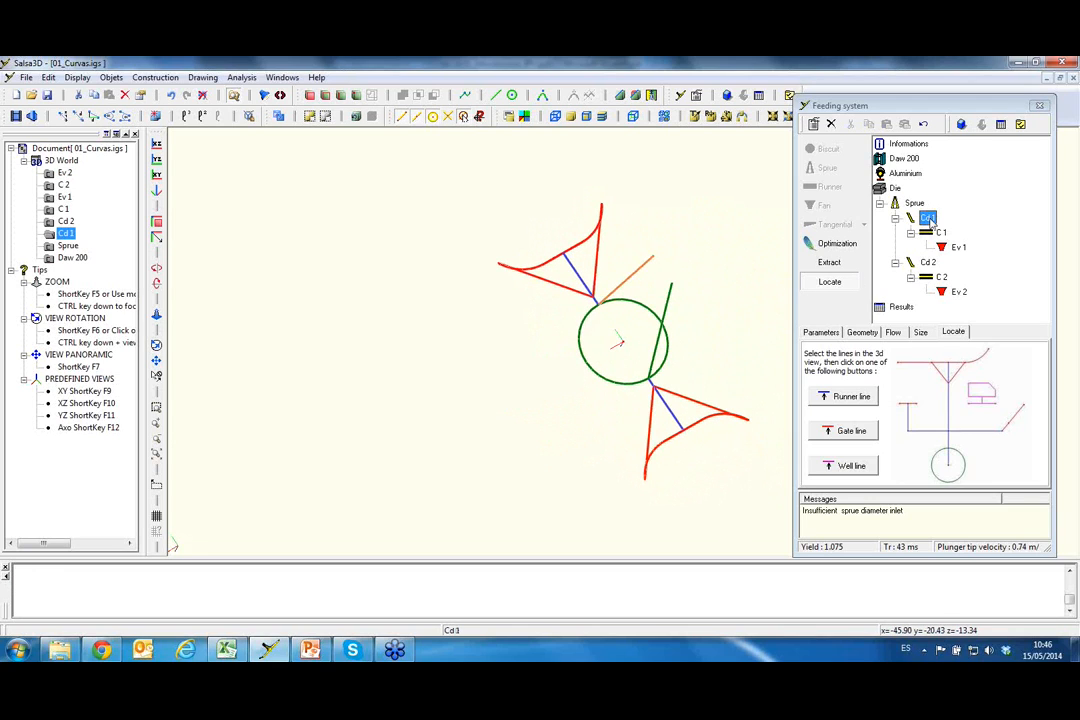
left_click(940, 233, "ctrl")
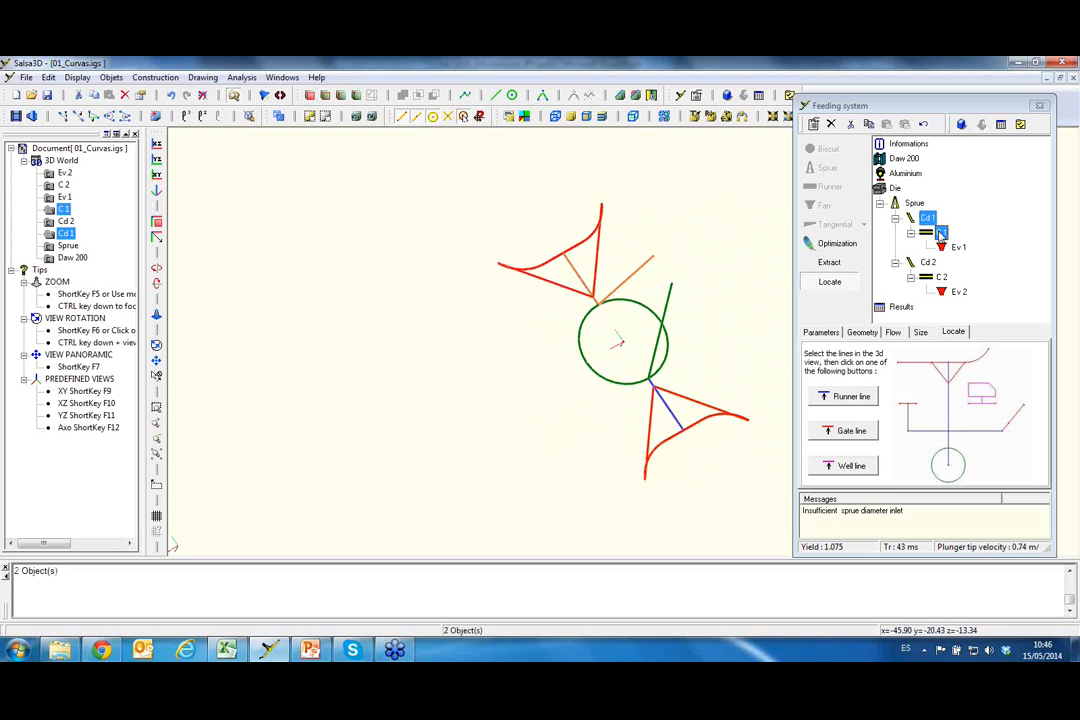
left_click(928, 262, "ctrl")
left_click(942, 277, "ctrl")
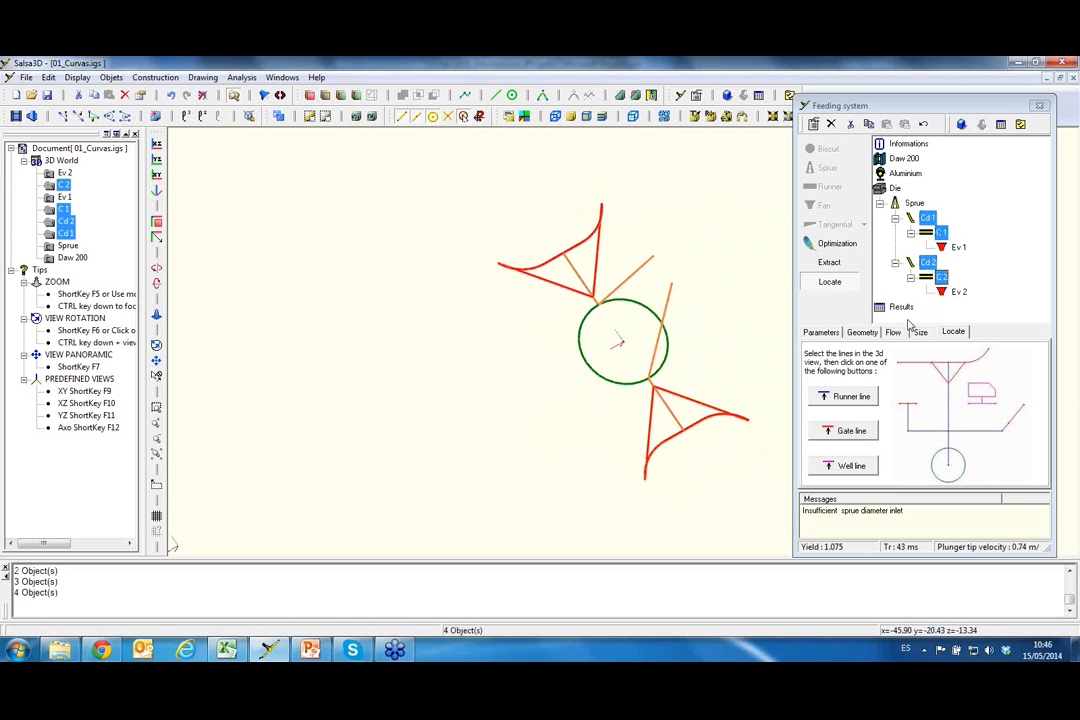
left_click(821, 332)
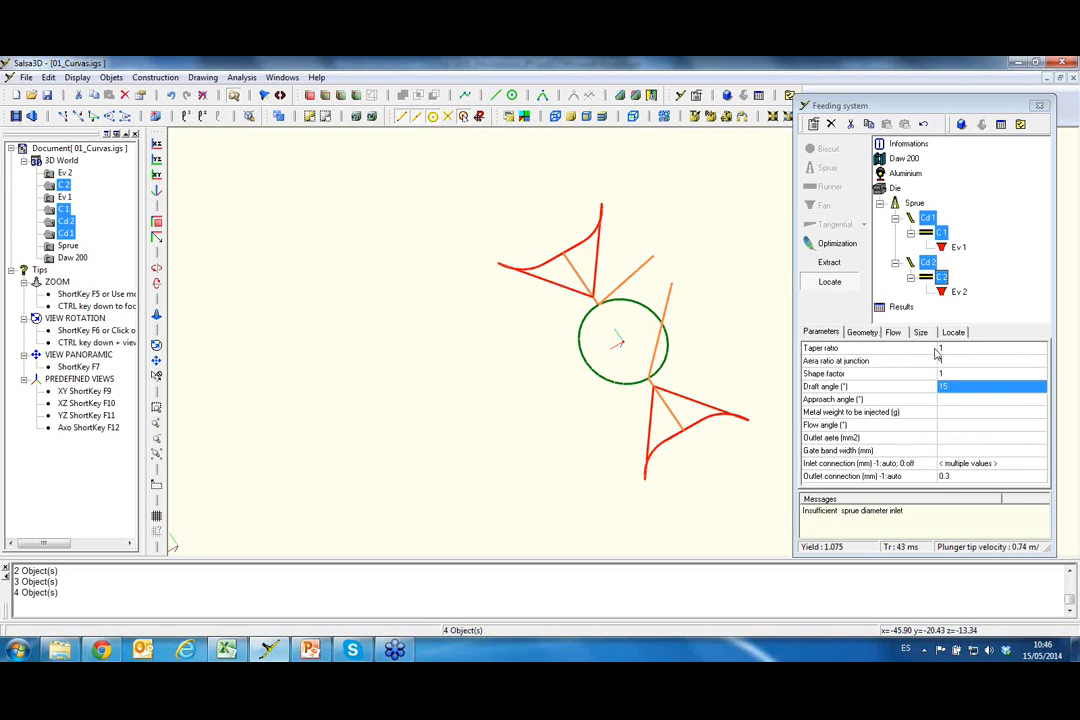
left_click(948, 348)
double_click(944, 348)
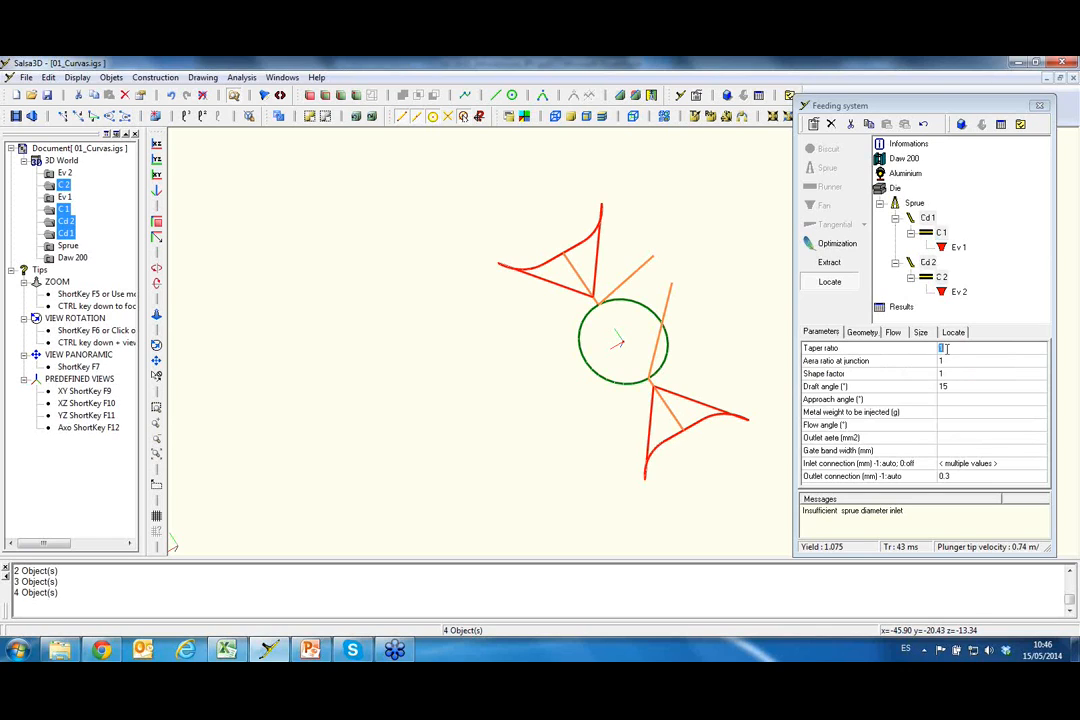
double_click(946, 348)
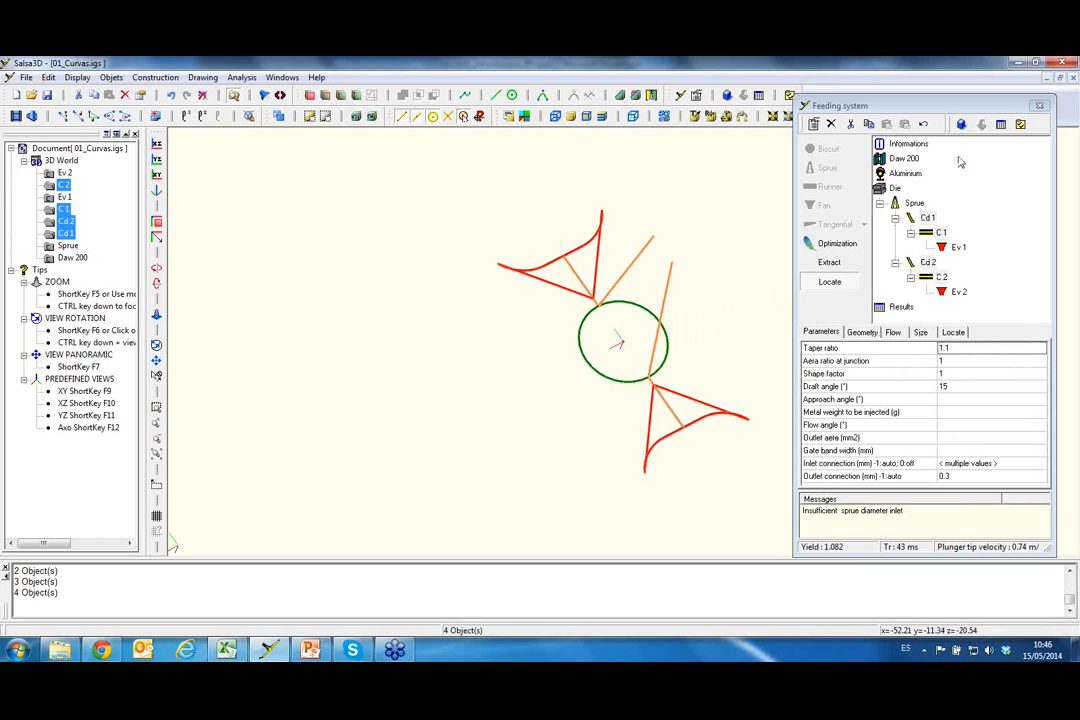
Build the 3D volumes of the feeding system and inspect the sprue, runners and fans
left_click(960, 124)
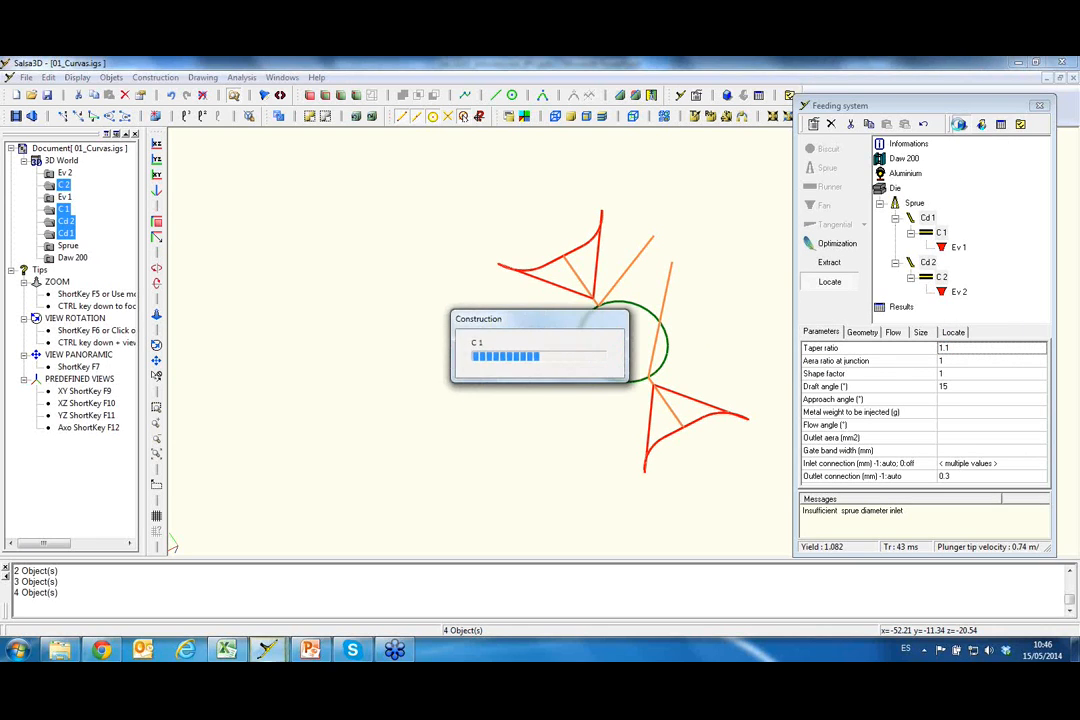
middle_click_drag(622, 320, 636, 306)
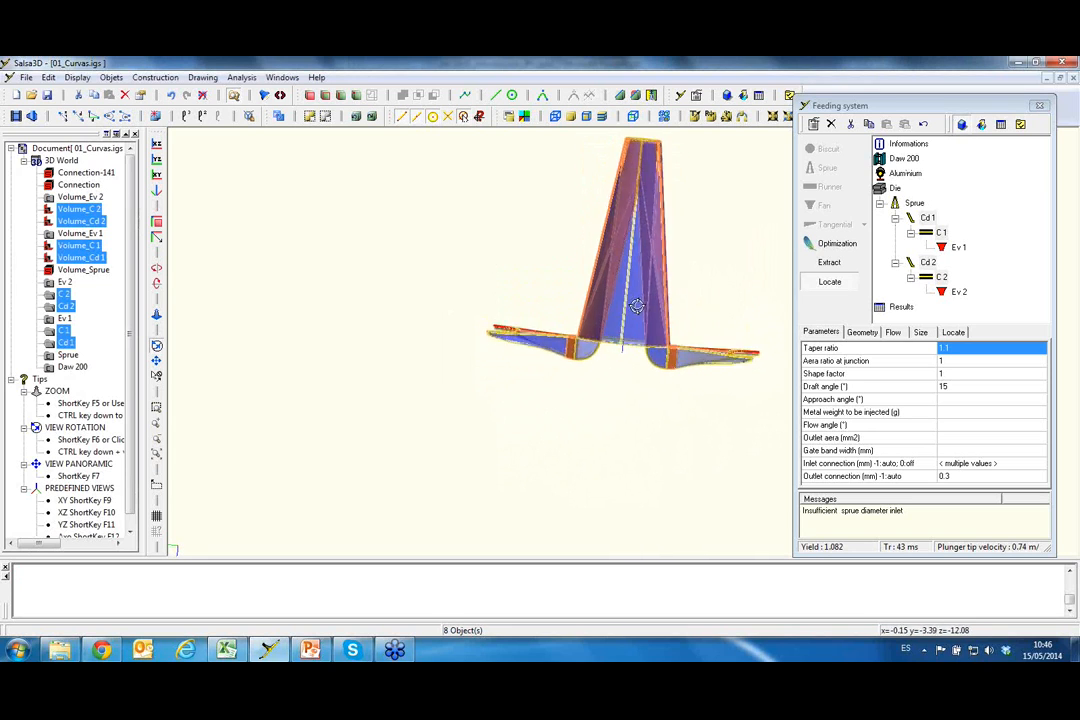
scroll(610, 320, "up", 5)
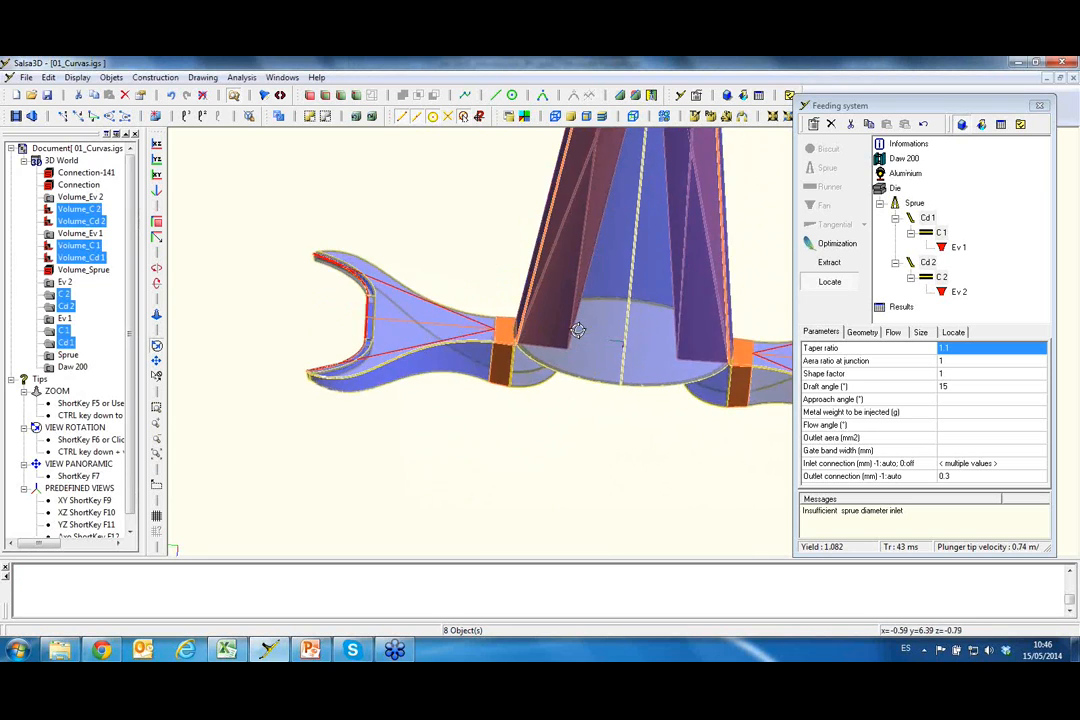
middle_click_drag(406, 321, 538, 270)
scroll(487, 271, "down", 3)
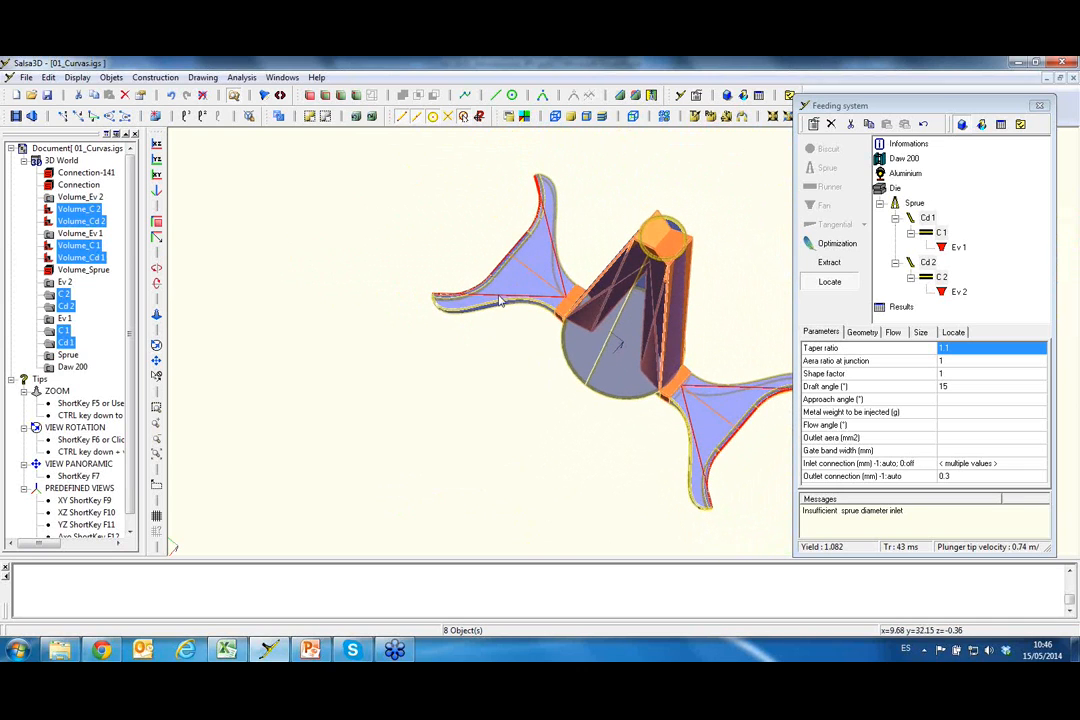
scroll(528, 266, "down", 2)
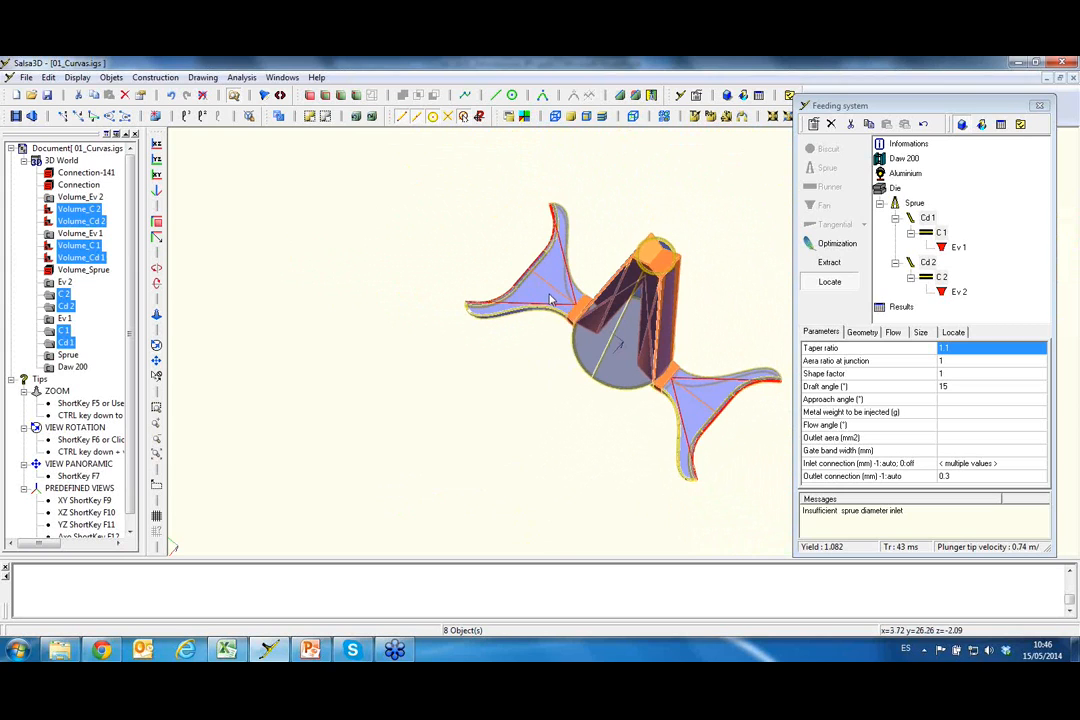
Set fan Ev 1's length to 15 mm and view the rebuilt geometry
double_click(955, 248)
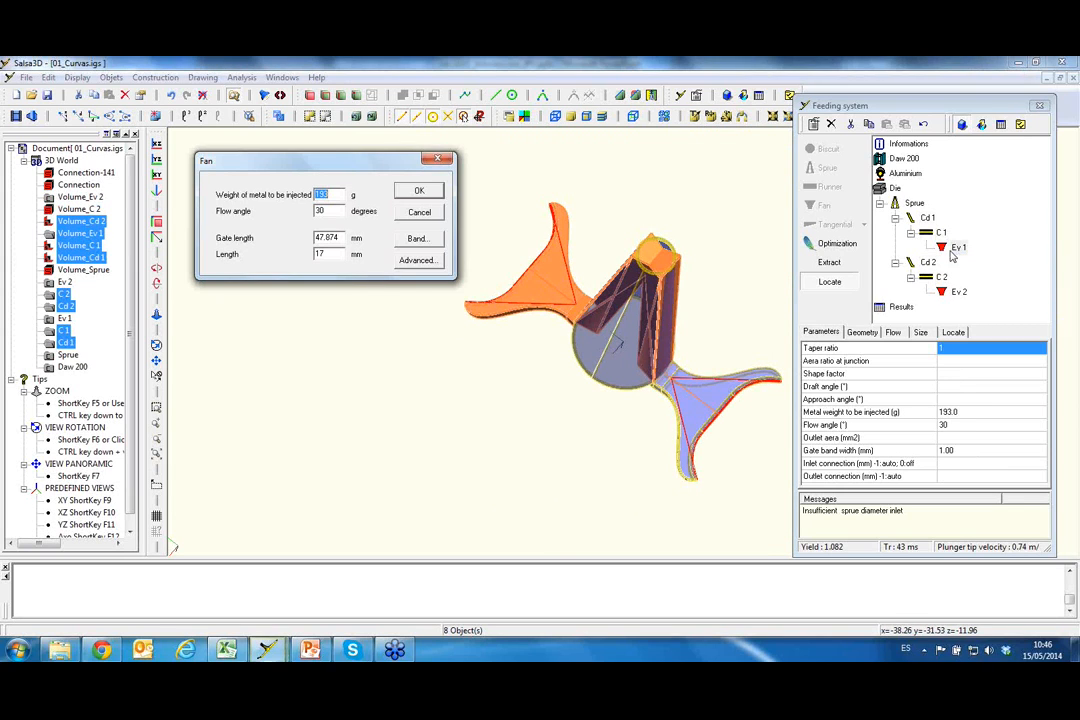
left_click(329, 254)
left_click(417, 190)
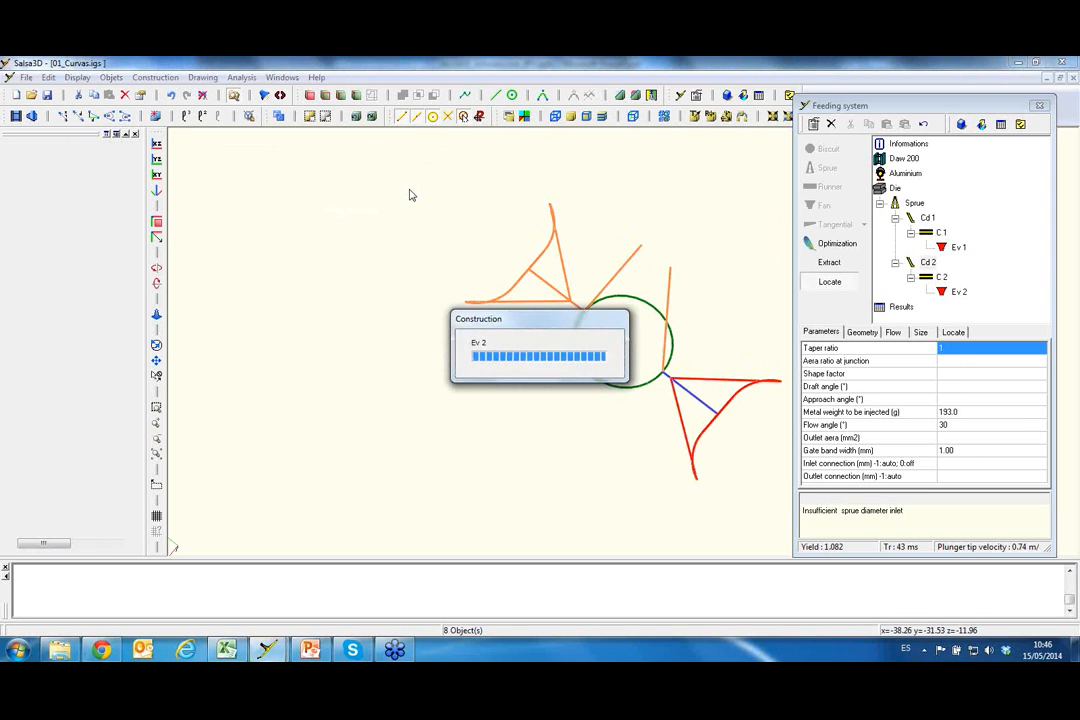
middle_click_drag(495, 296, 542, 315)
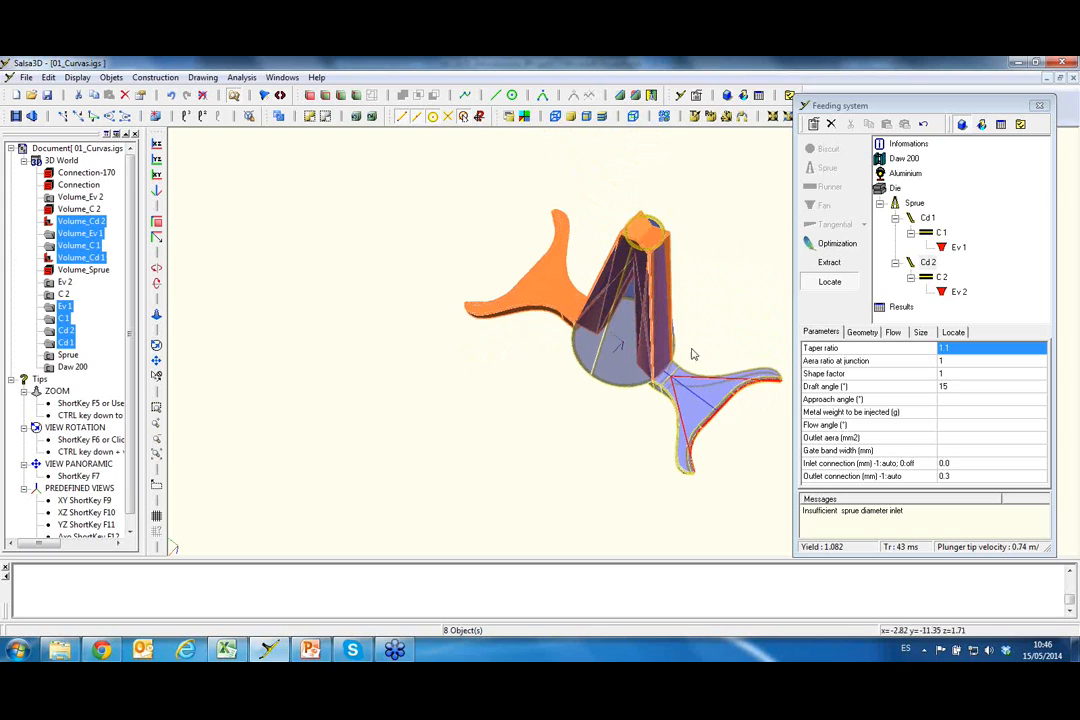
Set fan Ev 1's length back to 17 mm and view the rebuilt volumes from the side
double_click(955, 249)
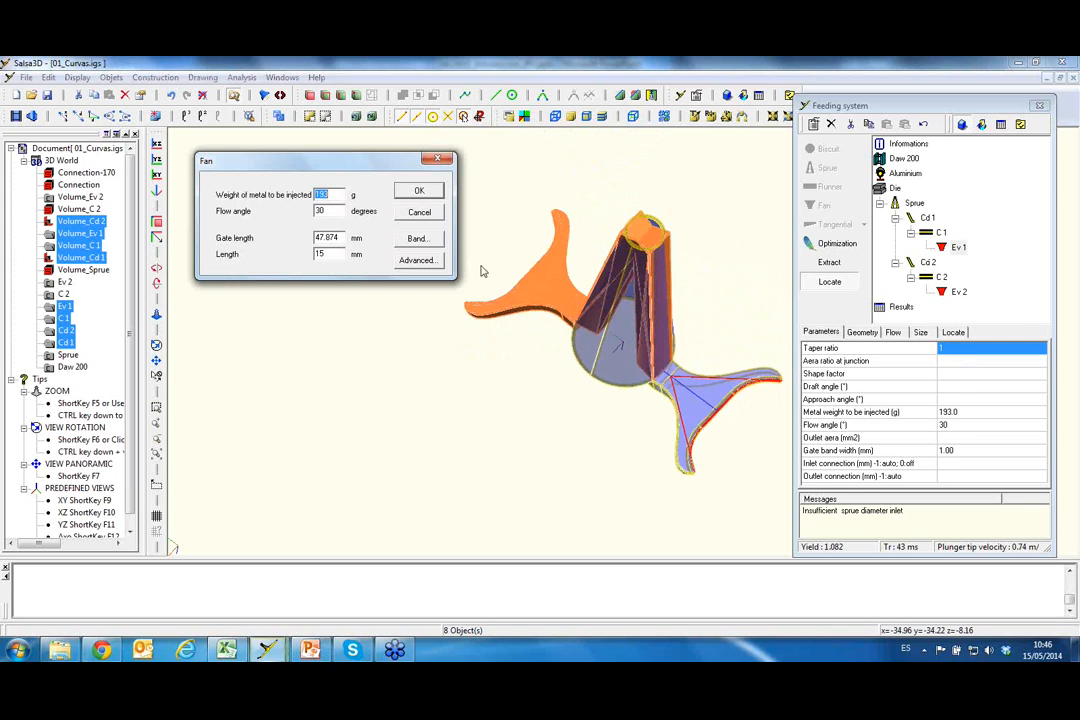
double_click(330, 252)
type("17")
left_click(419, 191)
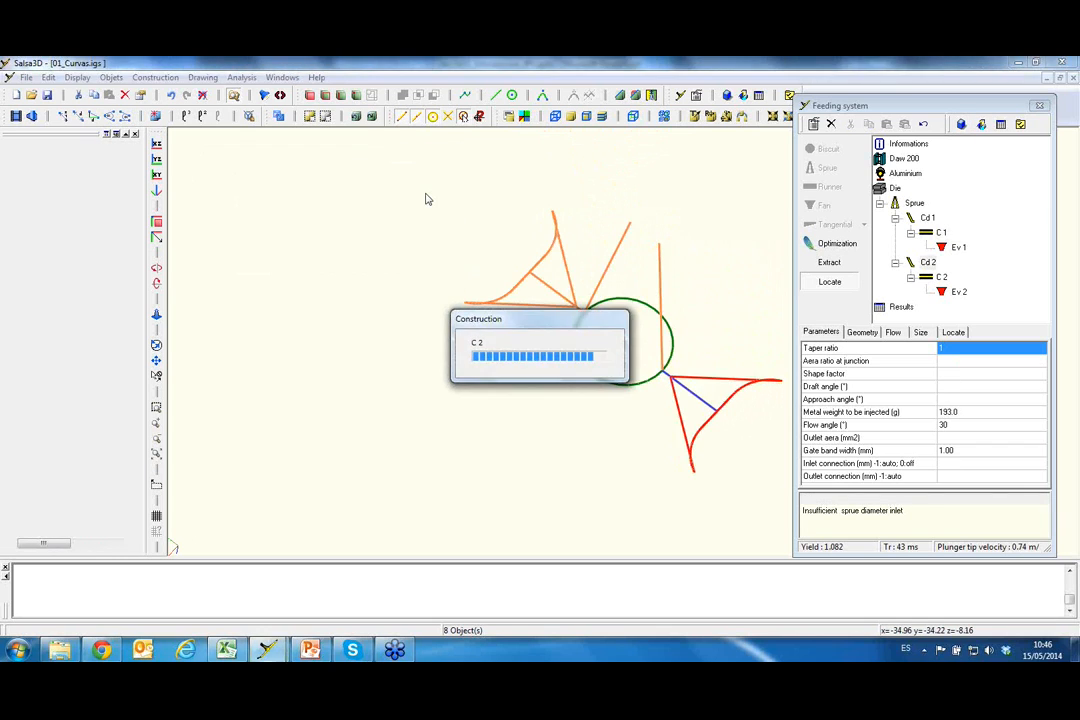
middle_click_drag(613, 328, 615, 250)
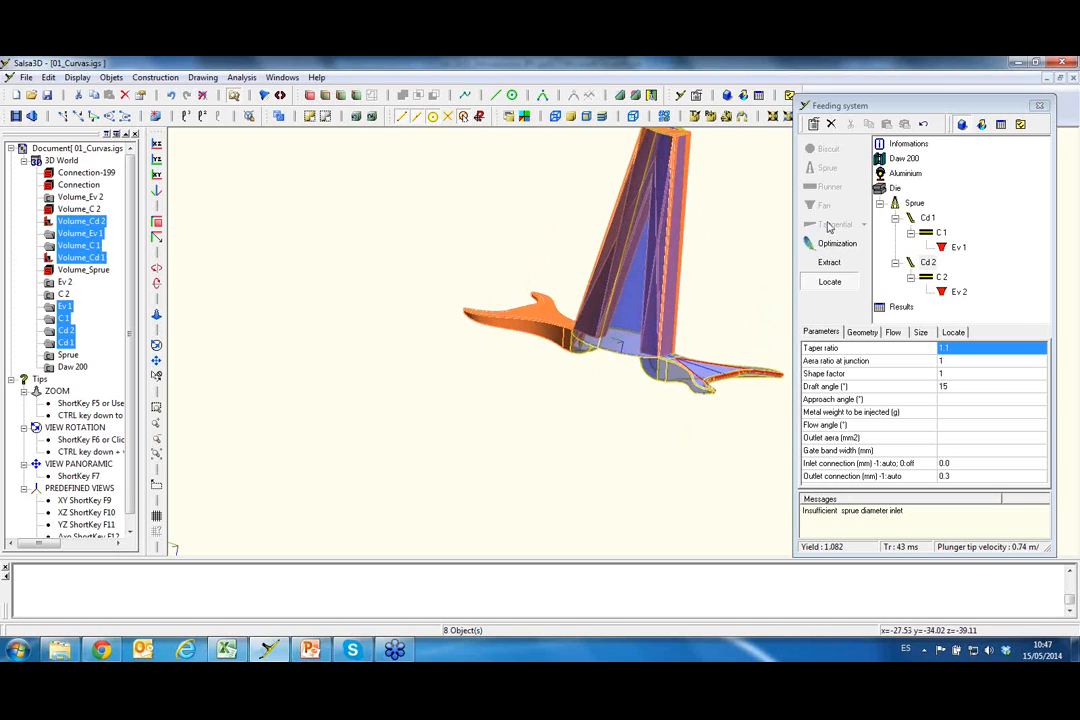
Set the die's maximum gate velocity to 40 m/s and minimum gate thickness to 0.5 mm
double_click(894, 189)
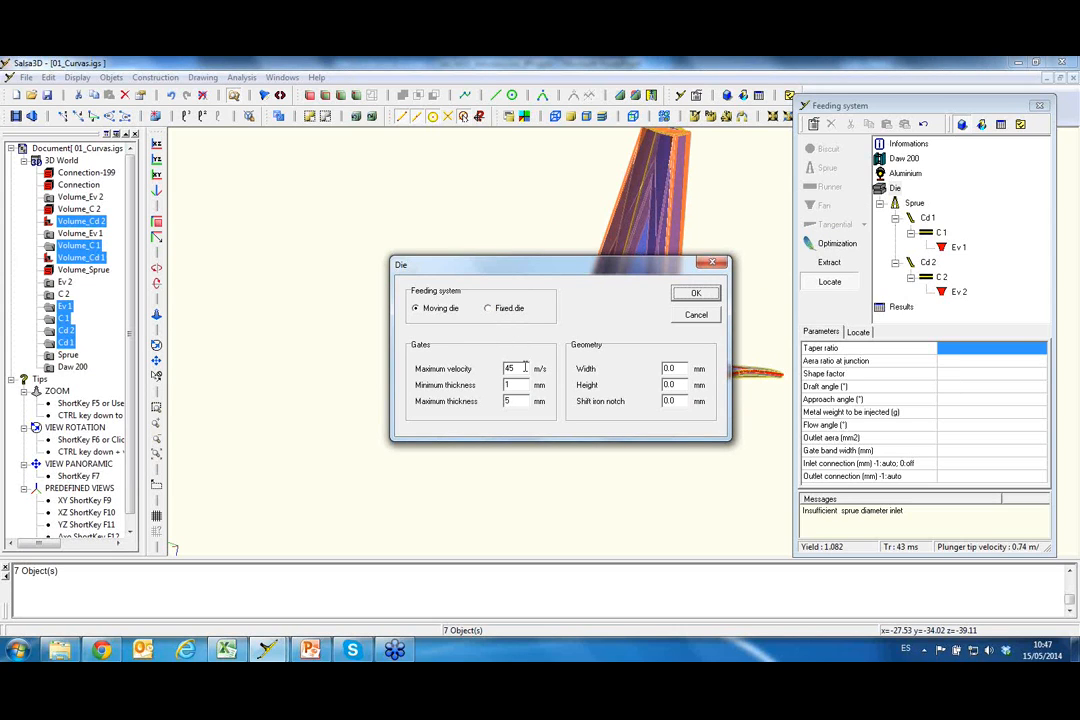
left_click_drag(553, 268, 426, 217)
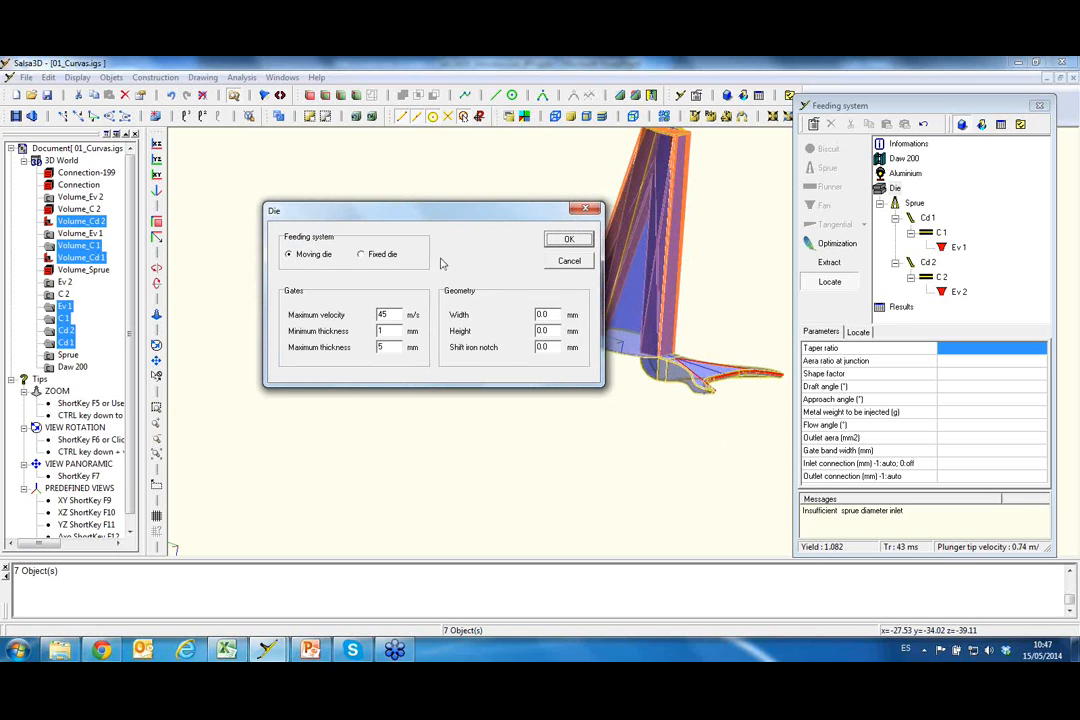
left_click_drag(398, 314, 364, 320)
type("4")
type("0.5")
left_click(567, 240)
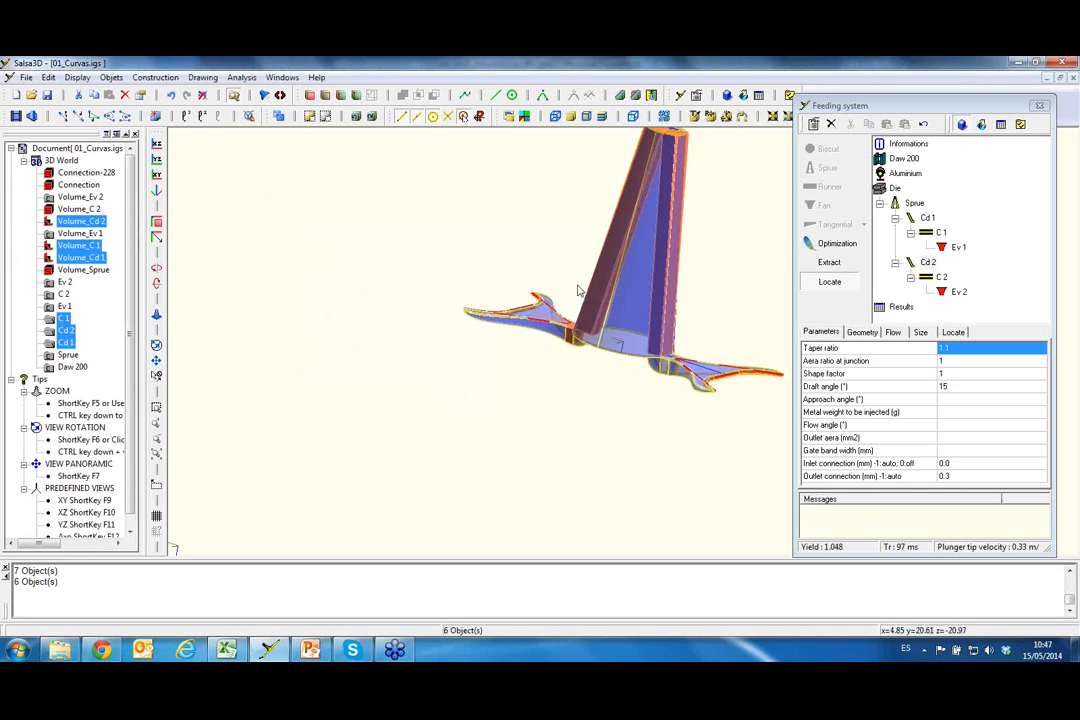
Examine the gate edge of the rebuilt fan and the junction between runners and sprue
middle_click_drag(620, 338, 398, 398)
scroll(506, 354, "down", 1)
scroll(506, 350, "up", 5)
scroll(470, 381, "up", 4)
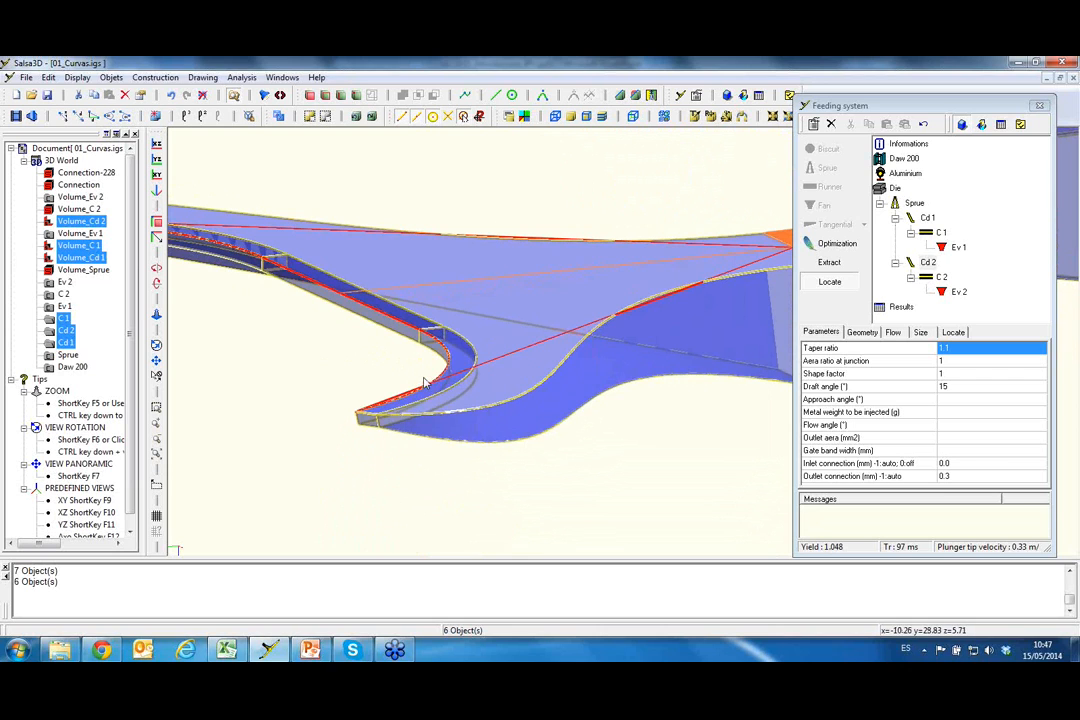
scroll(427, 380, "down", 5)
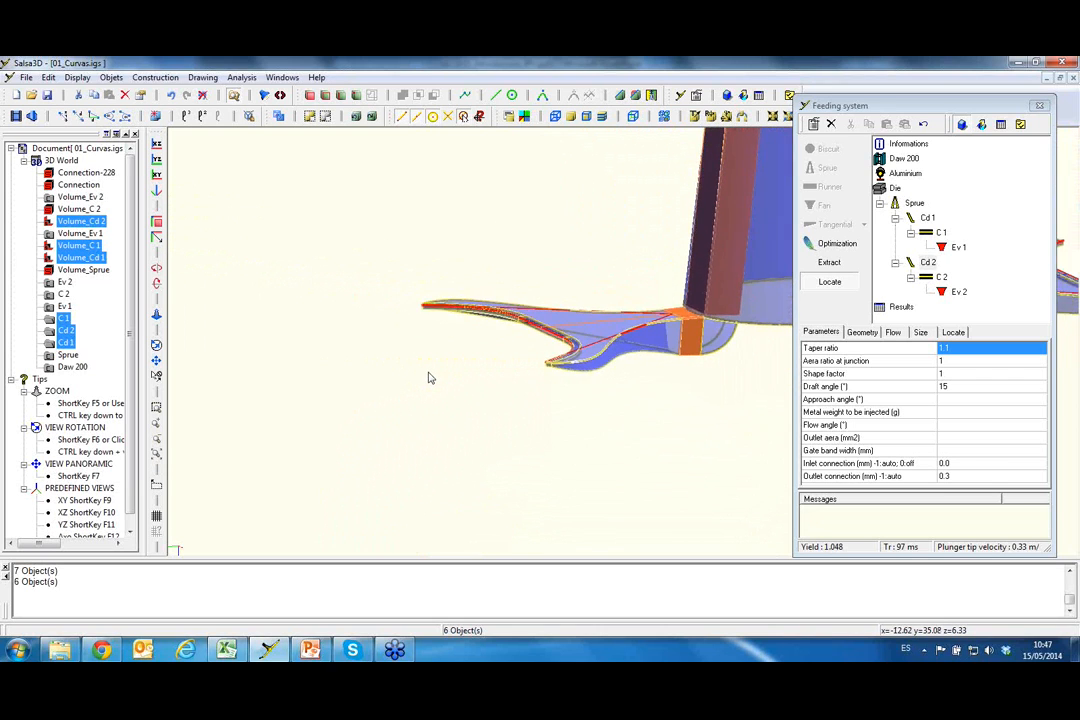
middle_click_drag(427, 378, 489, 352)
mouse_move(699, 300)
middle_mouse_down()
mouse_move(685, 338)
mouse_move(703, 306)
middle_mouse_up()
Review the feeding system's general, sprue, gate, terminal runner and runner results
left_click(1001, 124)
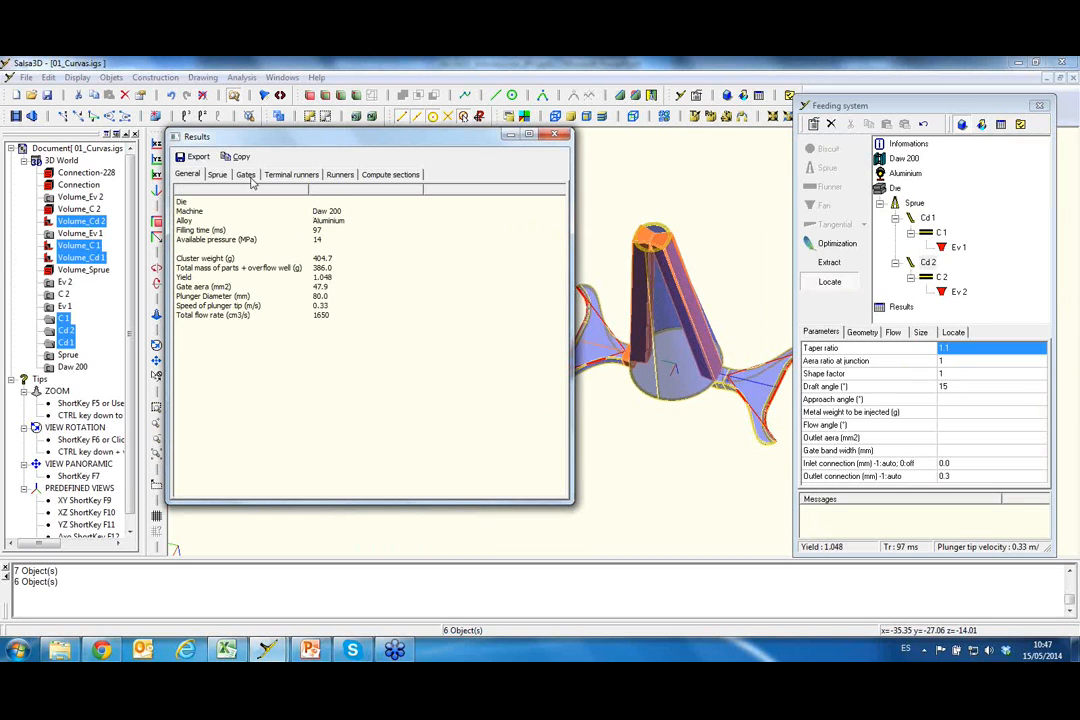
left_click(217, 174)
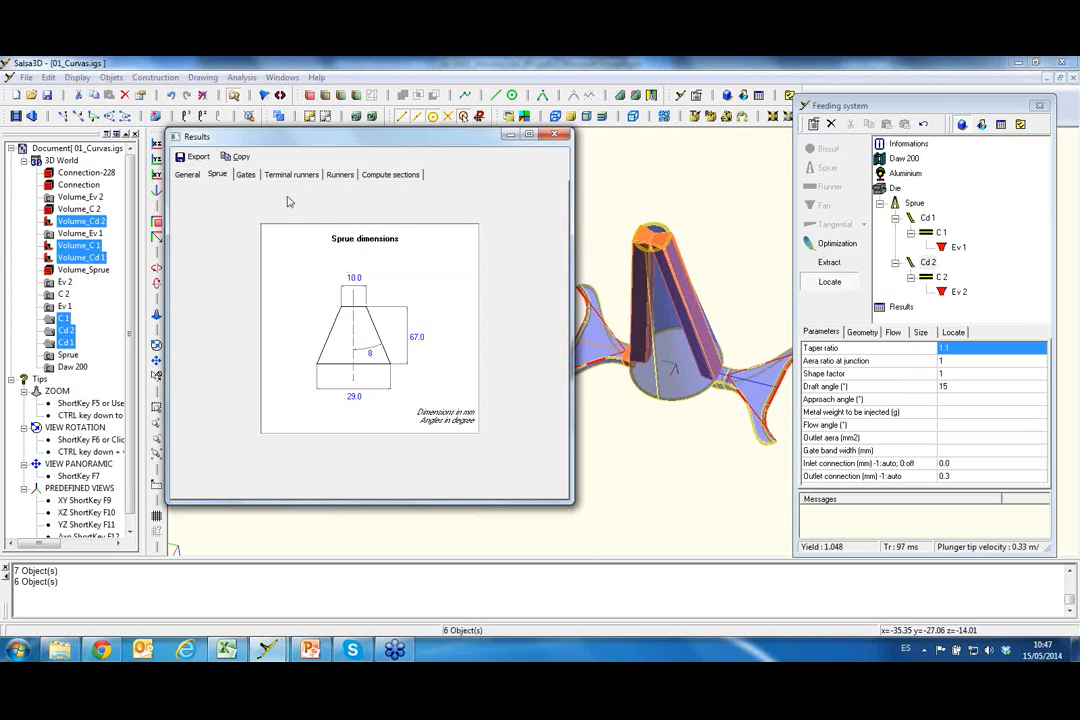
left_click(245, 174)
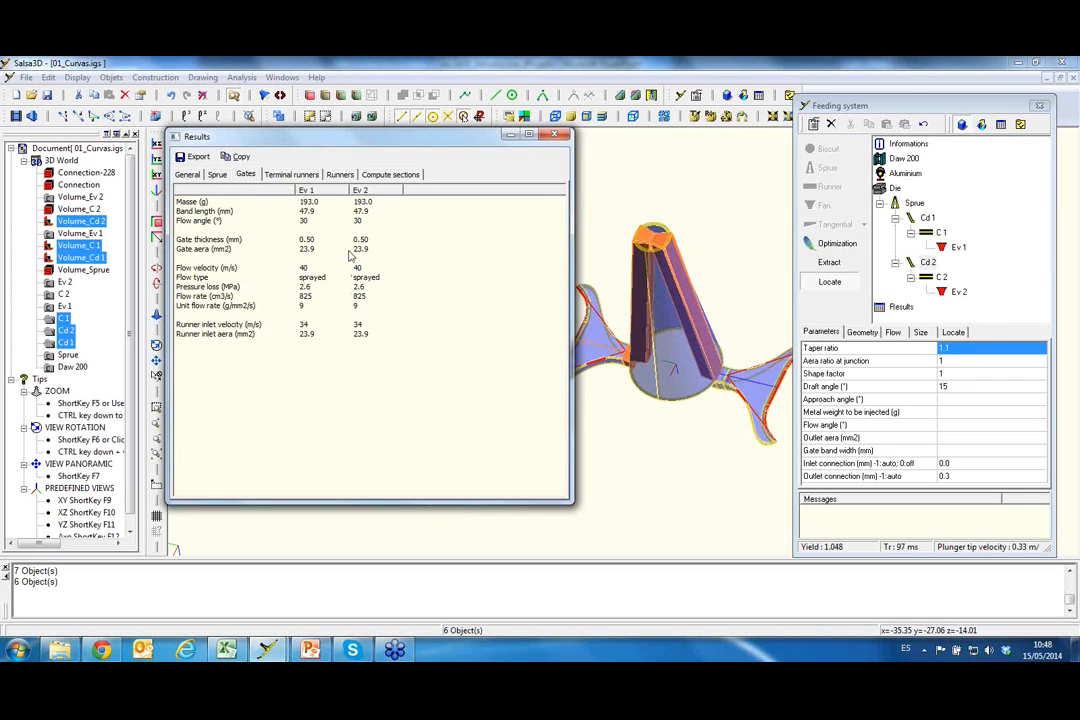
left_click(291, 174)
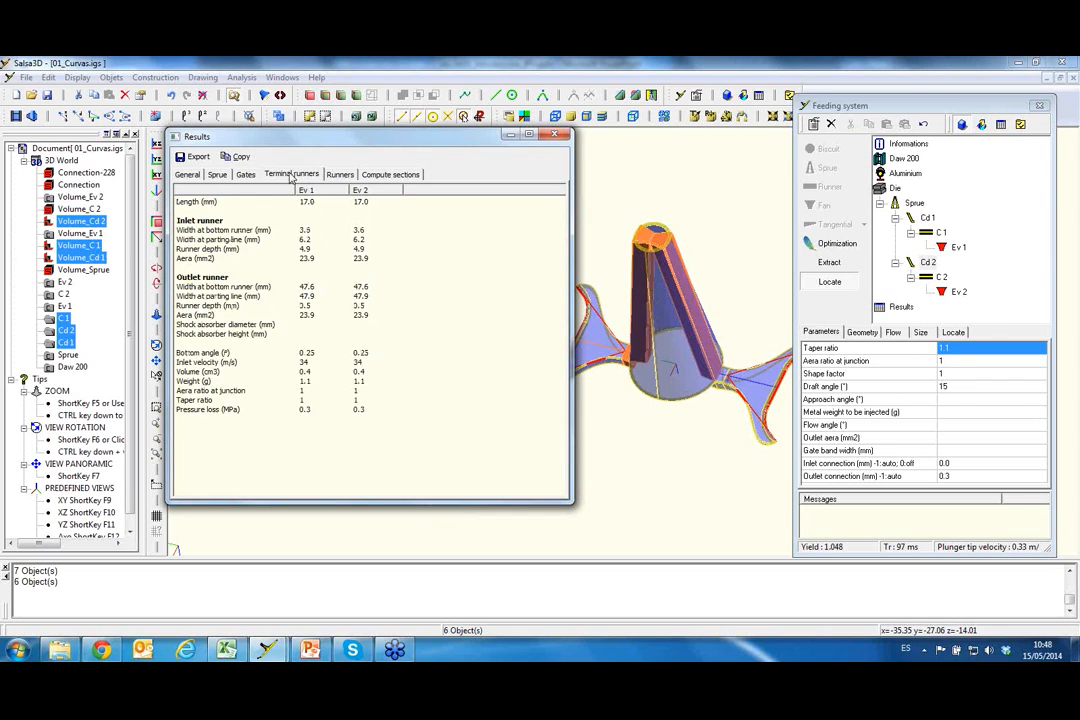
left_click(340, 175)
Compute 10 sections for each runner and fan, review the section table and close the results
left_click(375, 176)
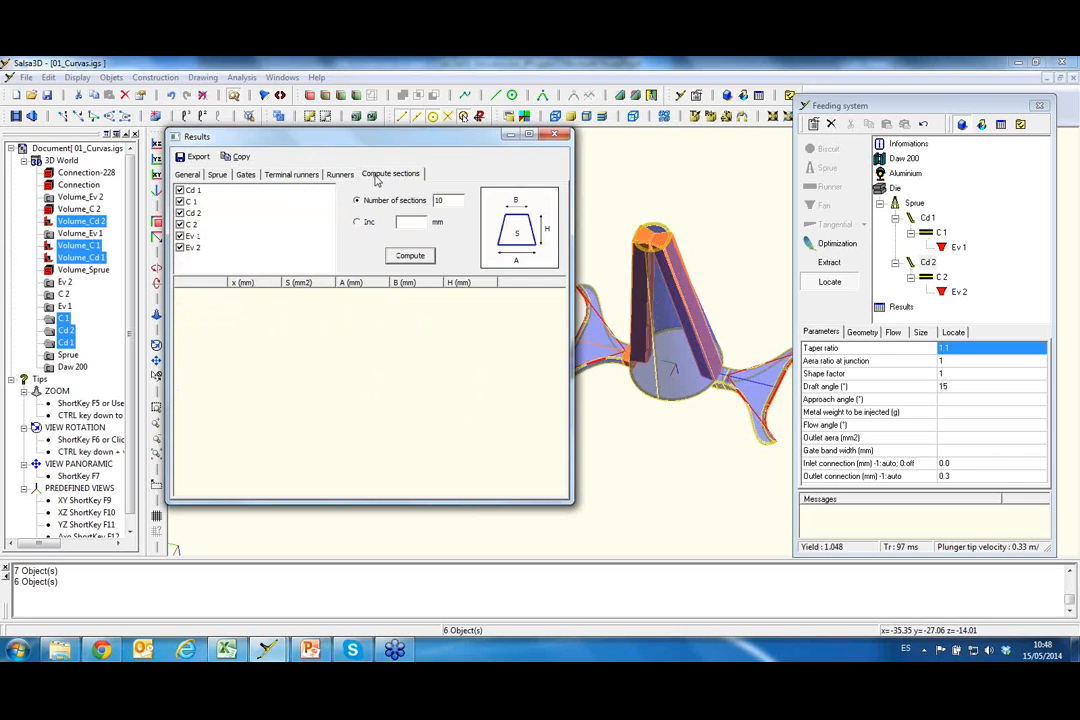
left_click(400, 255)
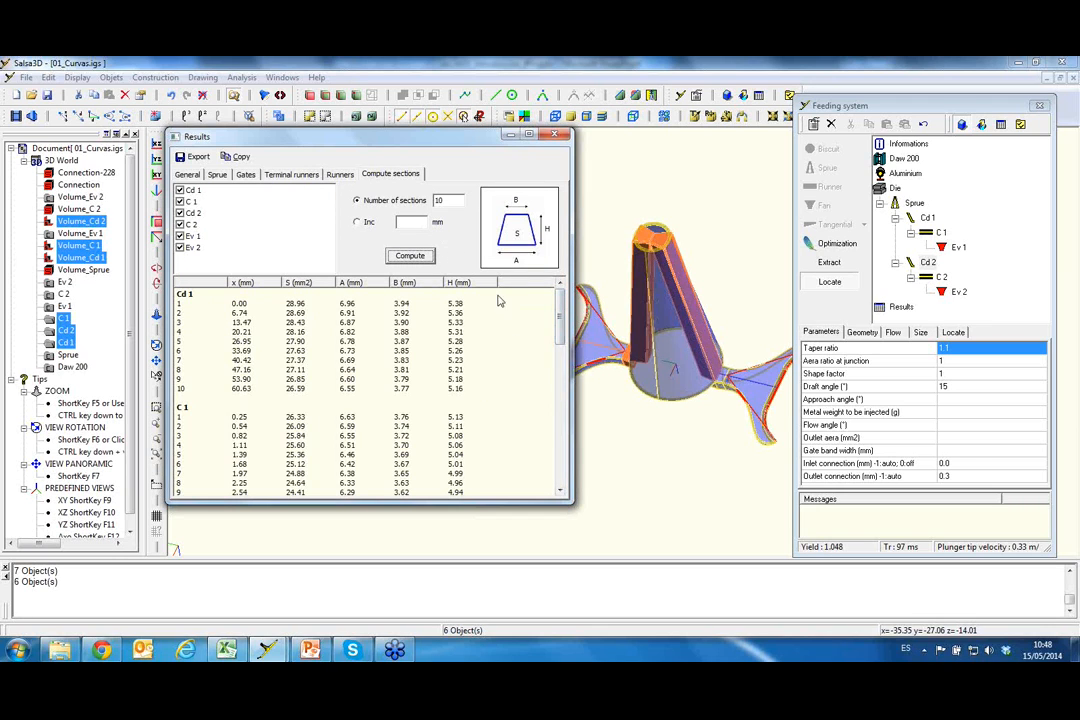
left_click_drag(558, 298, 558, 446)
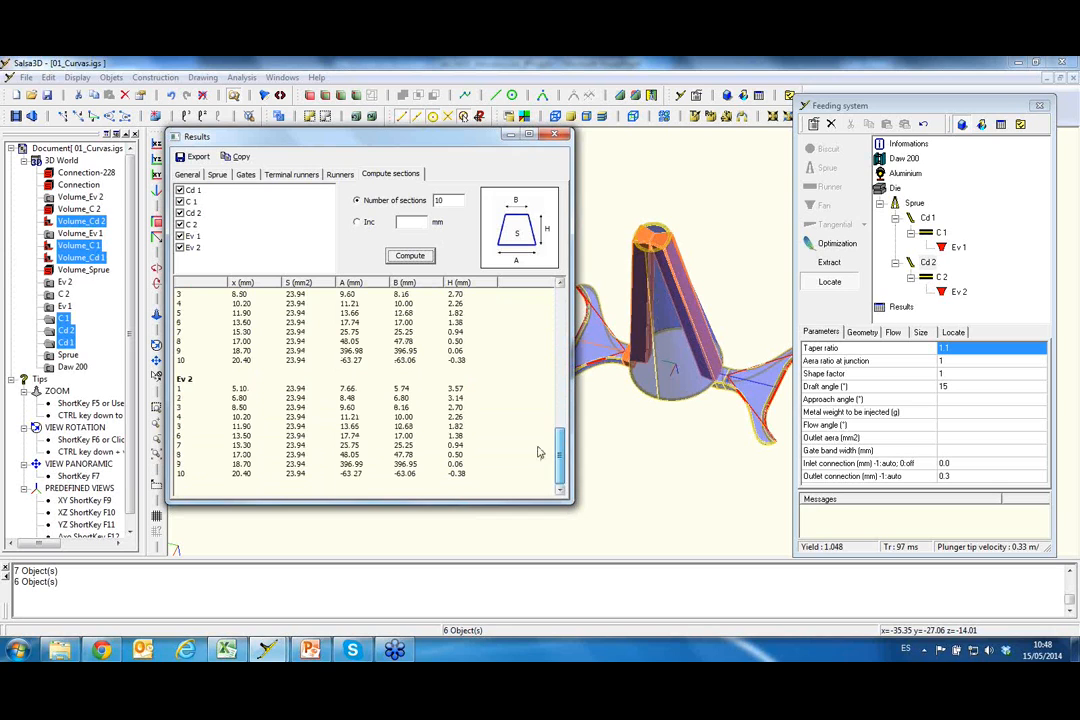
left_click(555, 136)
Generate the finished feeding system geometry in a new document and inspect it
mouse_move(592, 315)
middle_mouse_down()
mouse_move(619, 333)
mouse_move(575, 300)
middle_mouse_up()
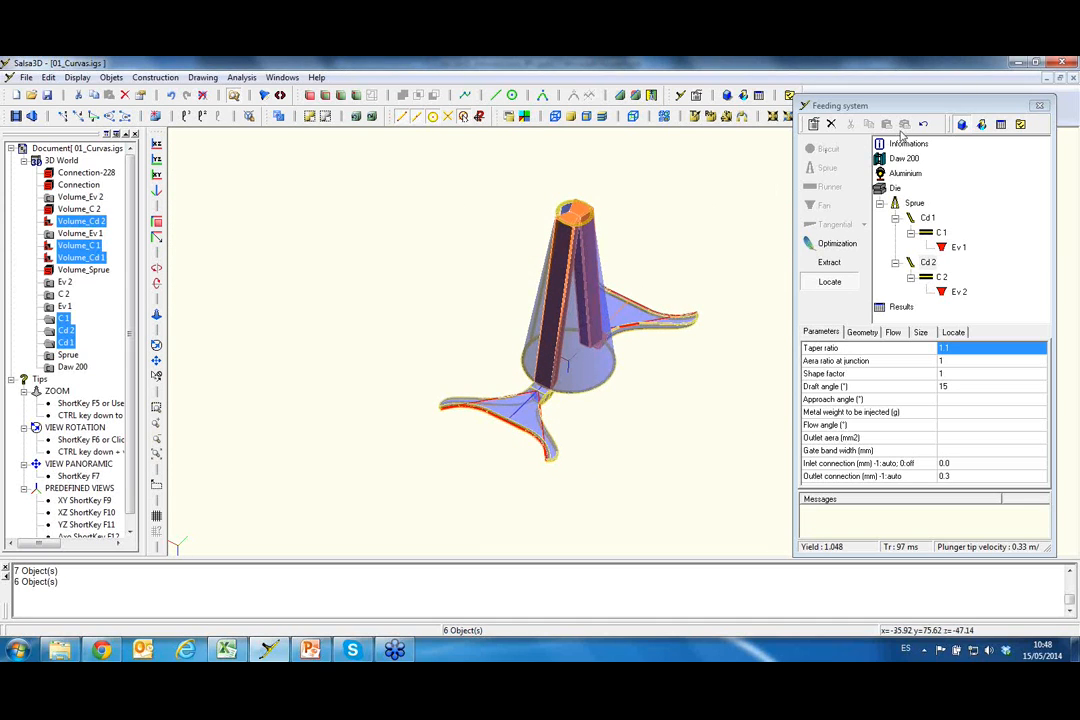
left_click(983, 124)
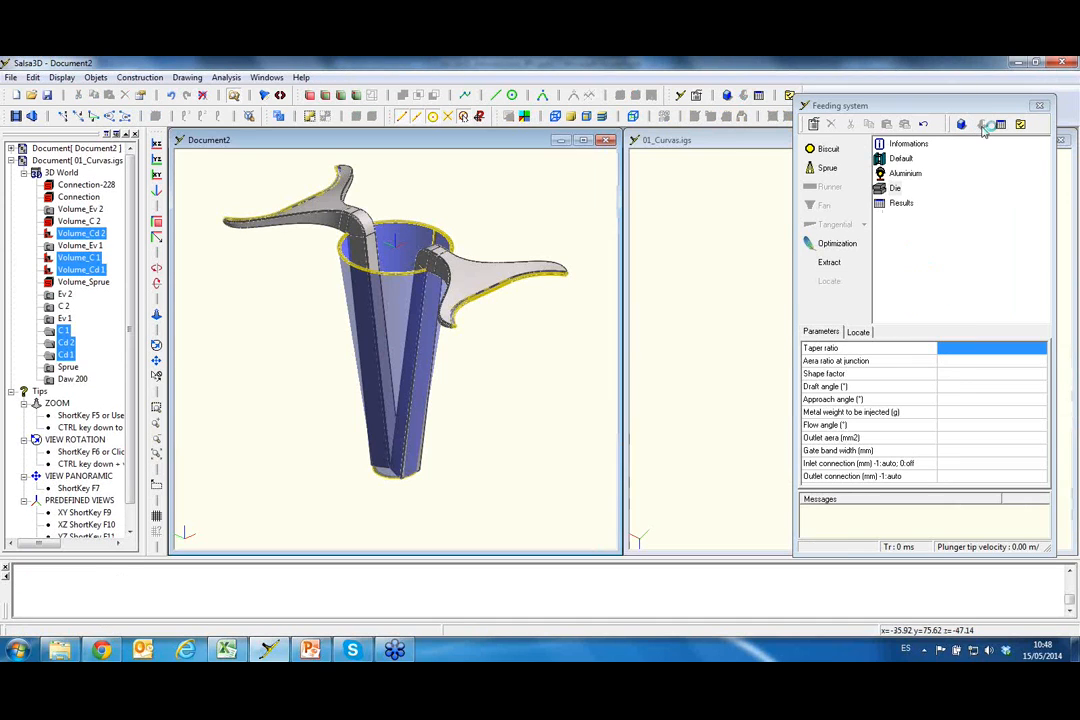
middle_click_drag(389, 293, 392, 360)
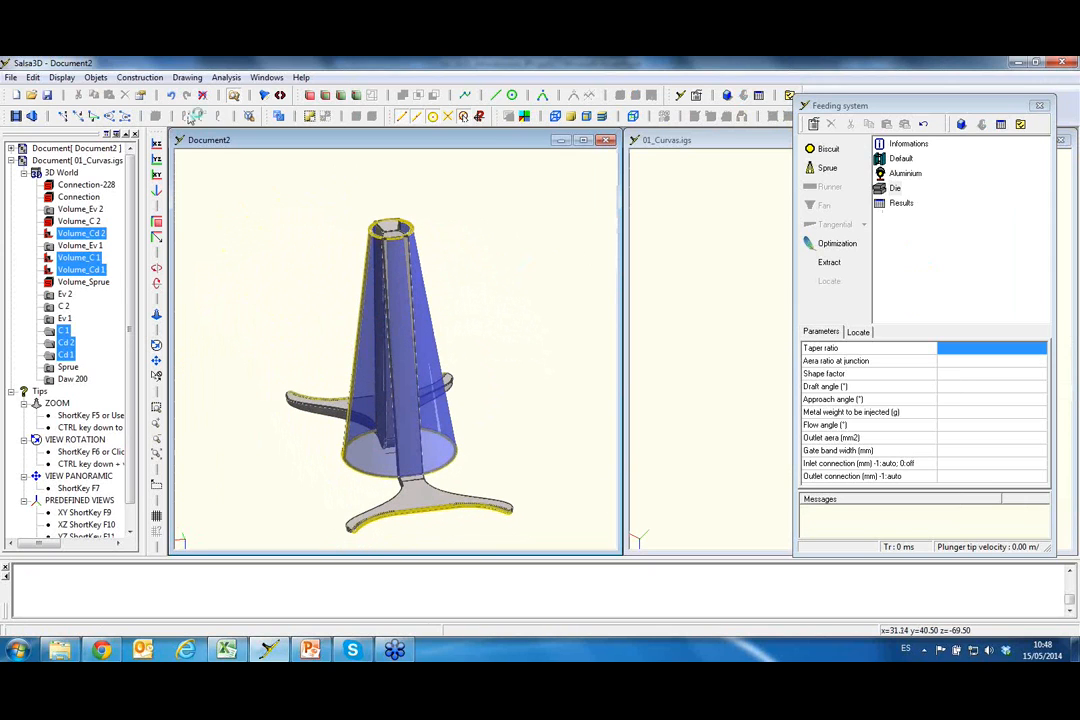
Check which file formats are available for exporting the new document, without exporting it
left_click(12, 78)
left_click(36, 202)
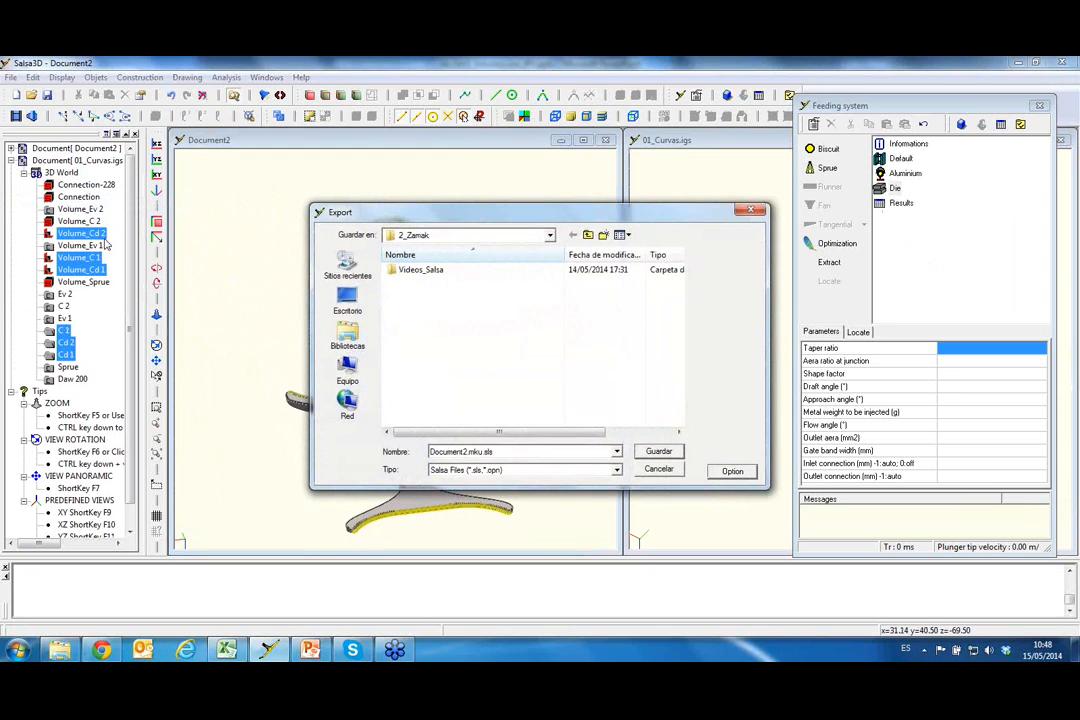
left_click(525, 470)
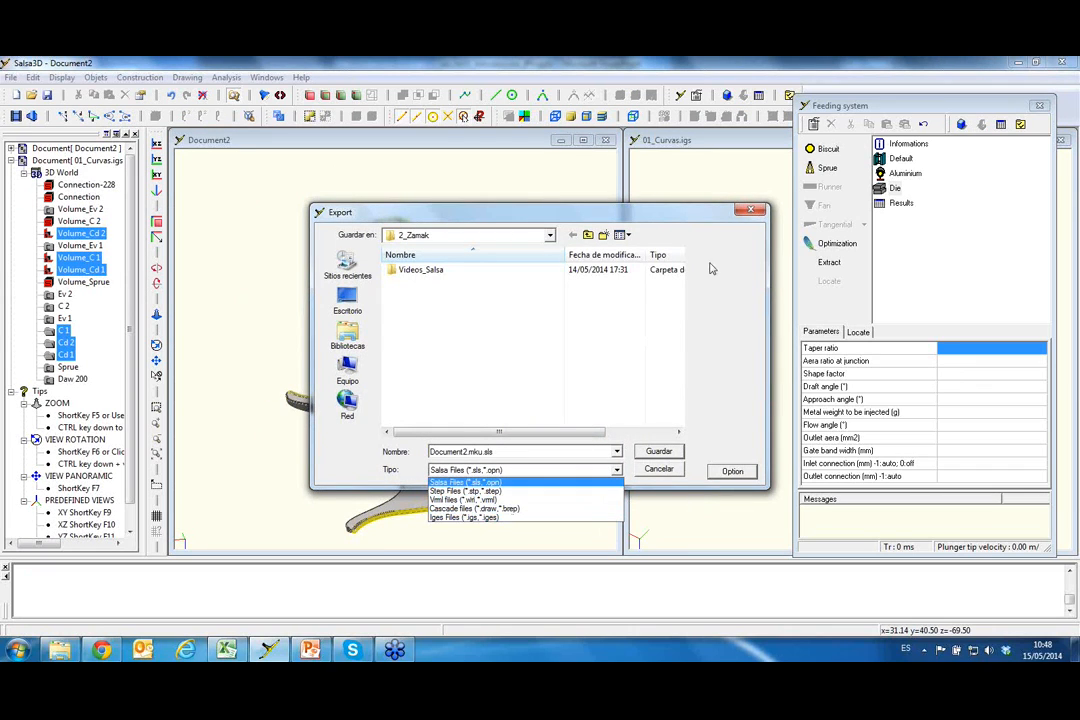
left_click(755, 217)
left_click(755, 217)
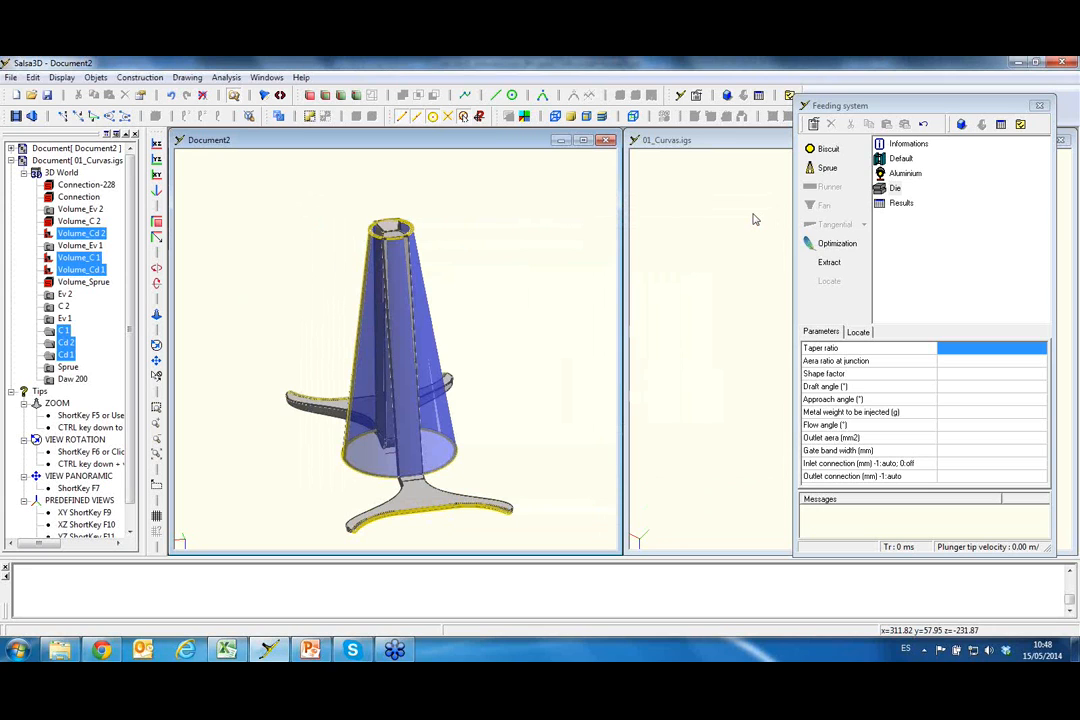
Switch to the PowerPoint presentation, show the closing ¿PREGUNTAS? slide full screen and leave the slide show
left_click(310, 651)
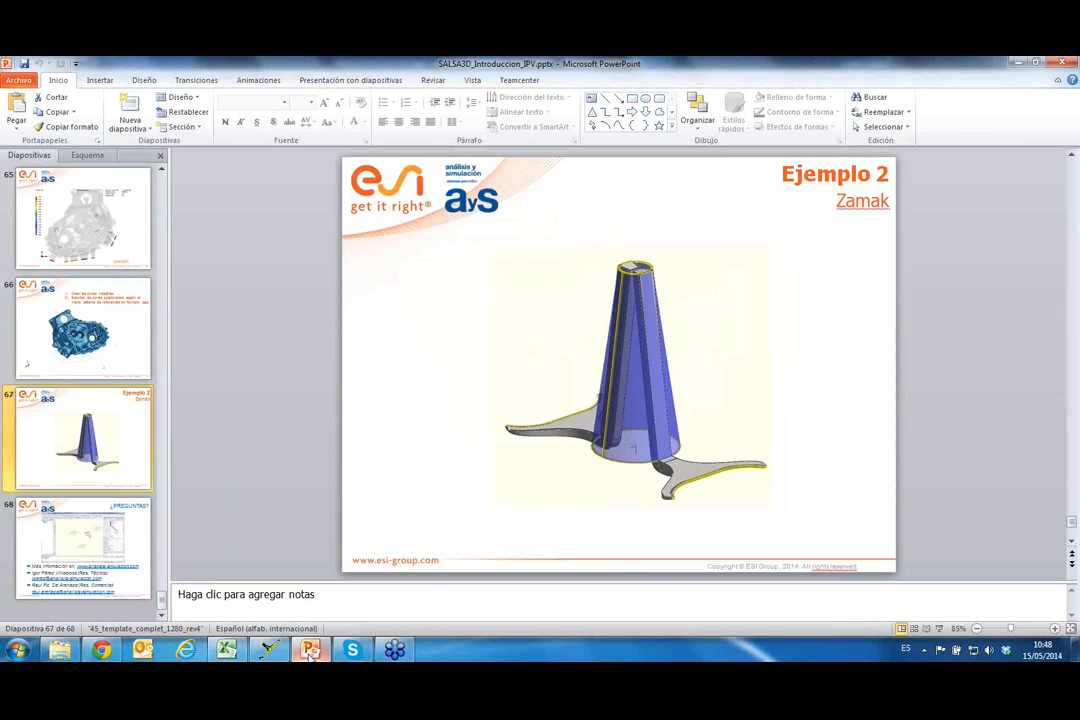
left_click(141, 554)
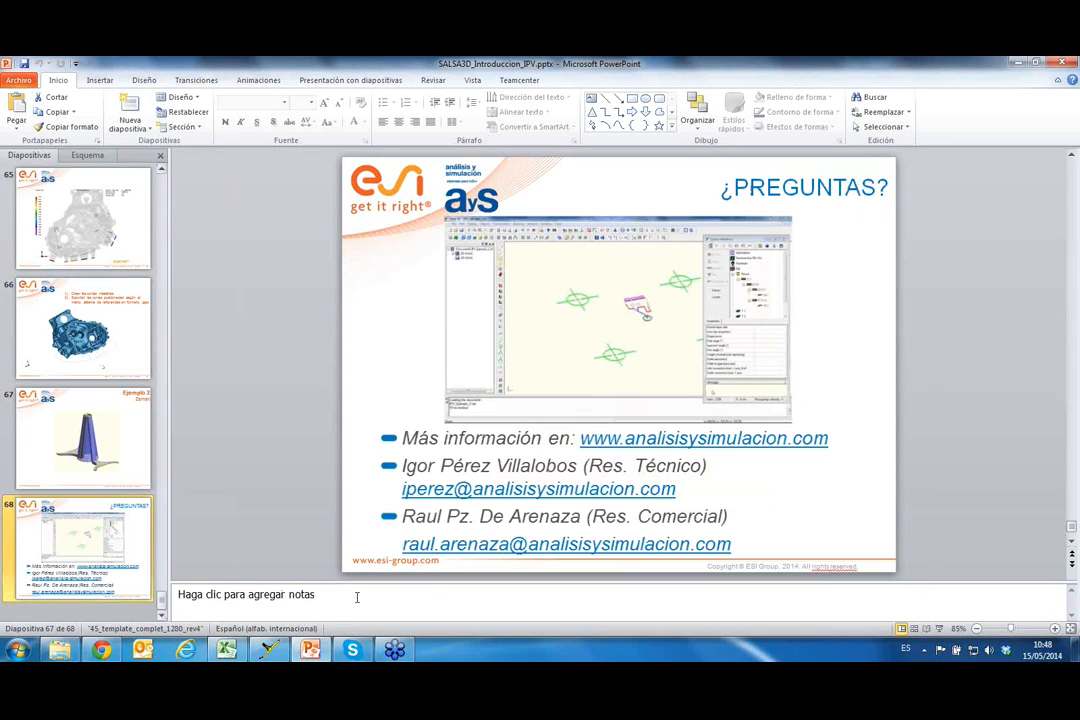
left_click(940, 628)
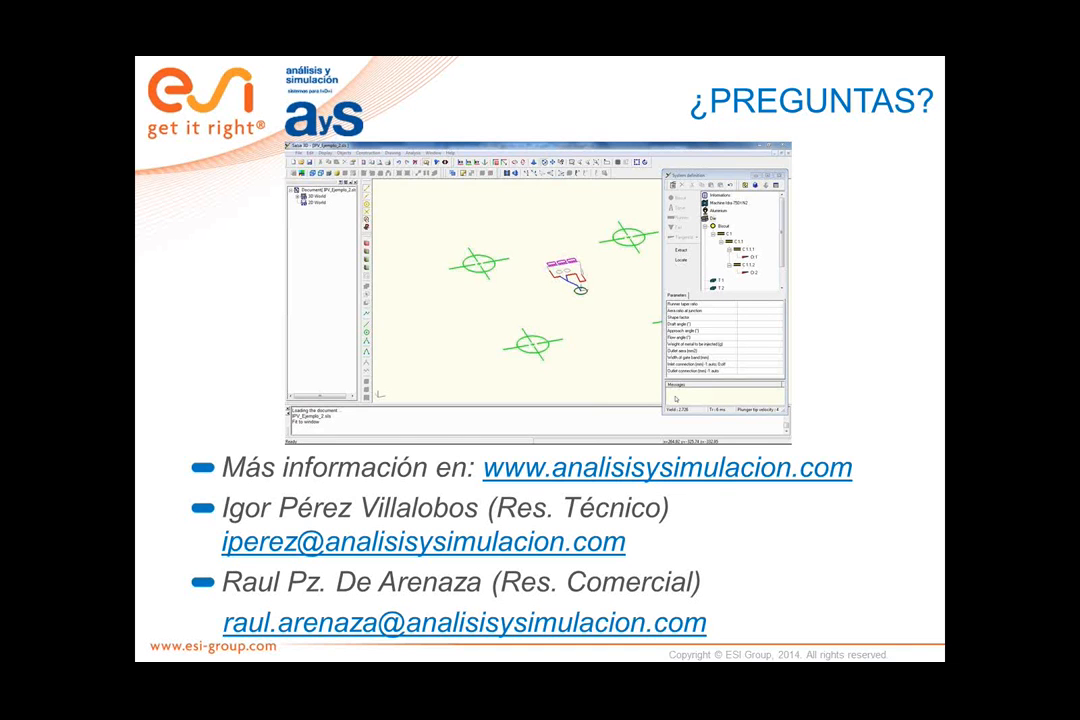
key("Escape")
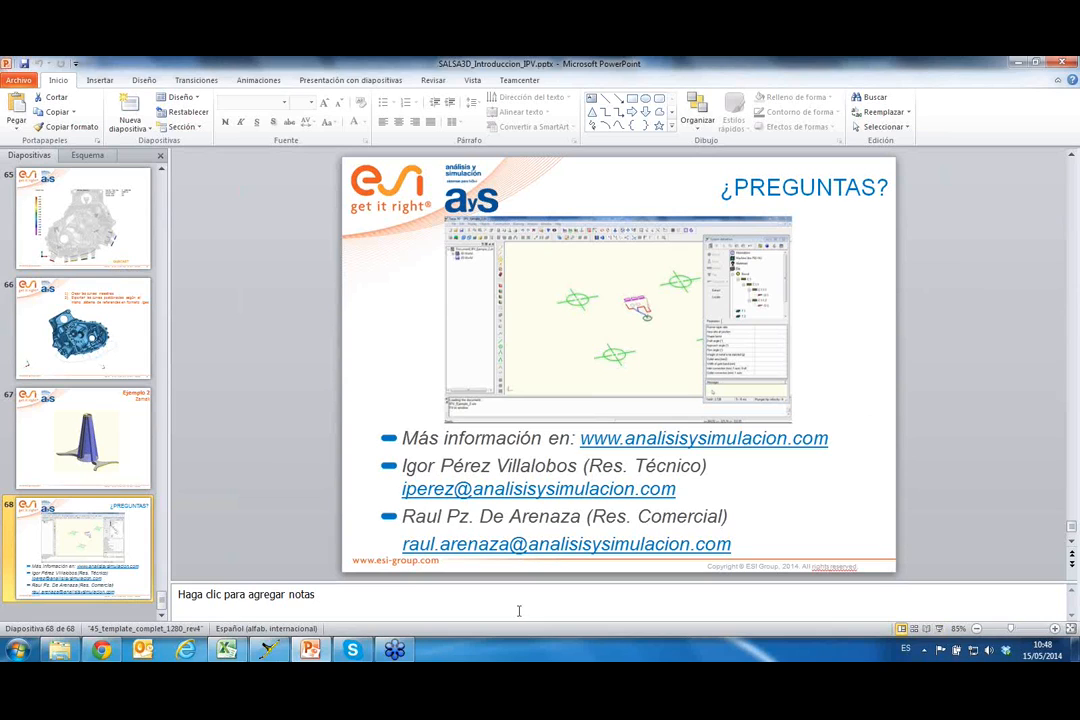